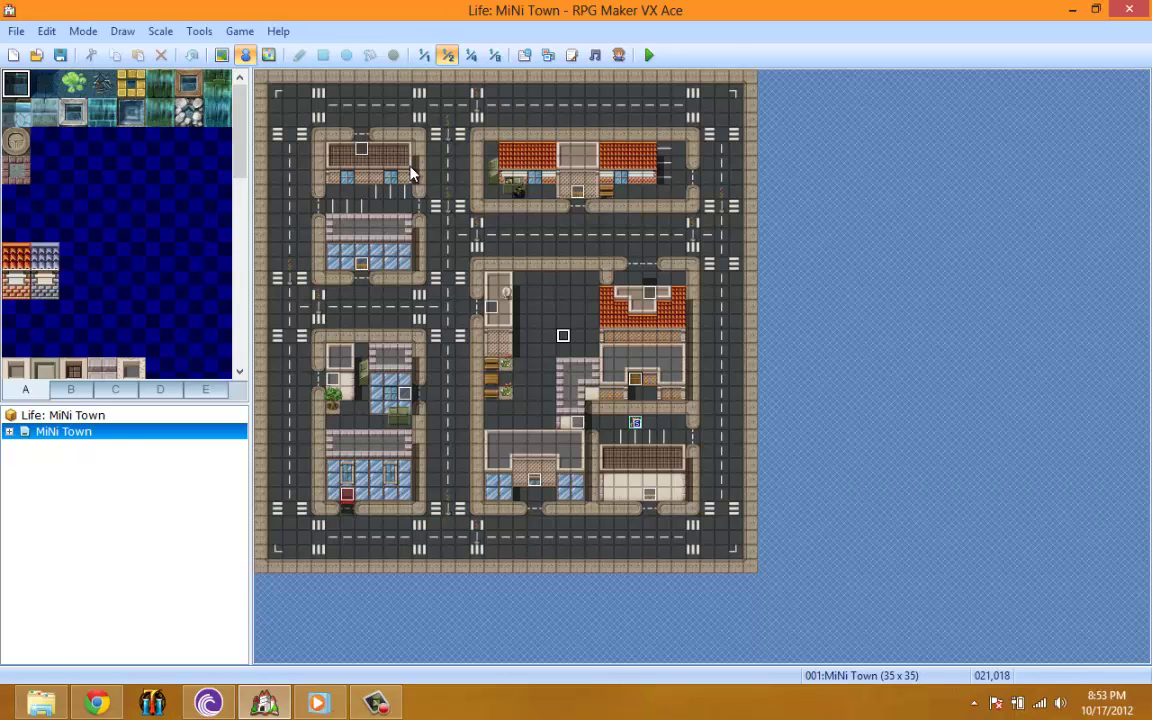
Open the project's database
click(200, 31)
key(Right)
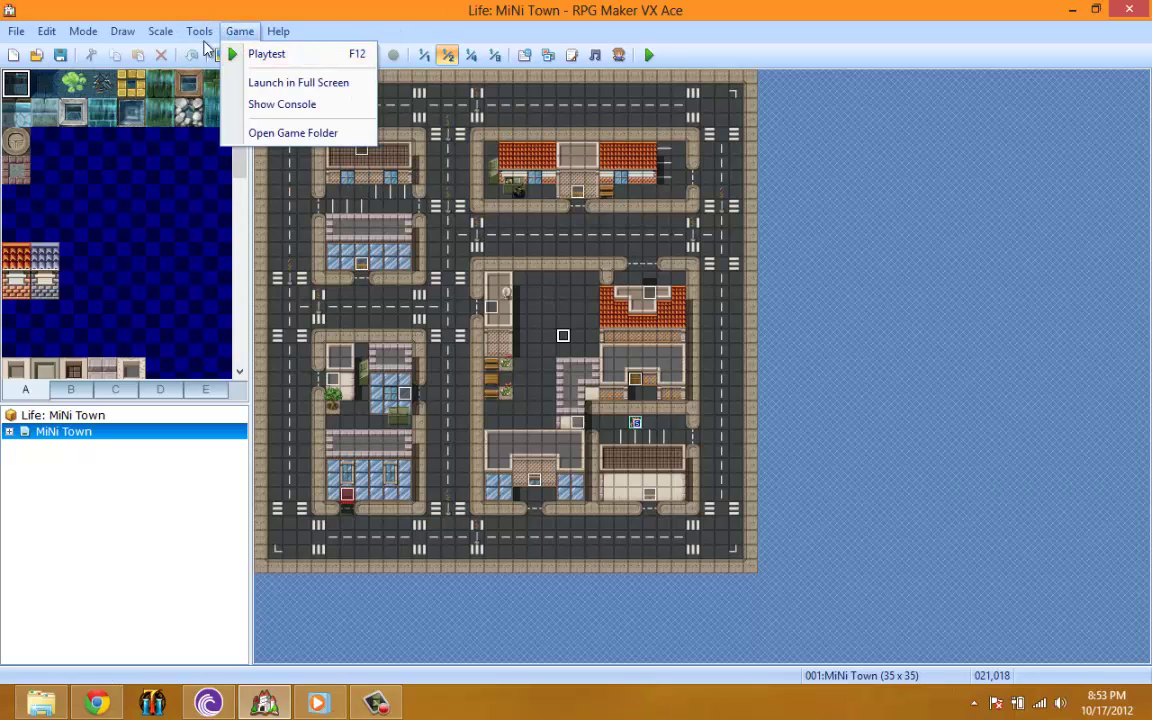
mouse_move(201, 33)
click(230, 54)
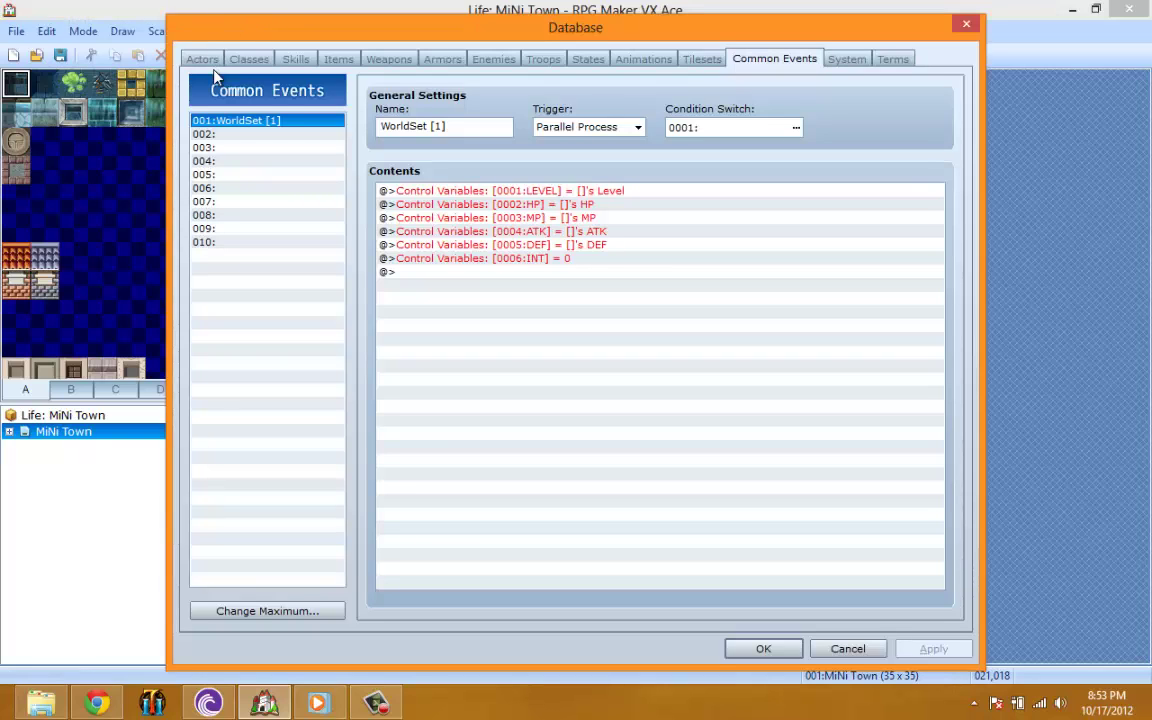
Switch to Chrome, look over the open world rpg video thread and the rmrk.net Community board, and return to RPG Maker VX Ace
click(96, 703)
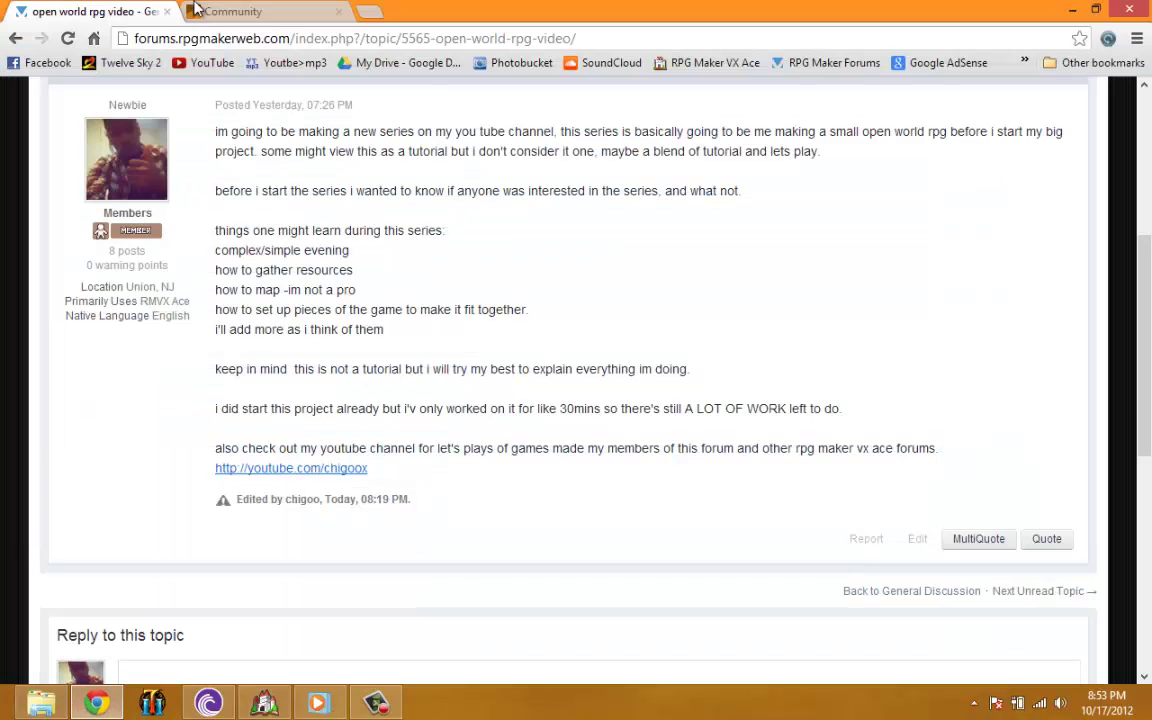
click(239, 11)
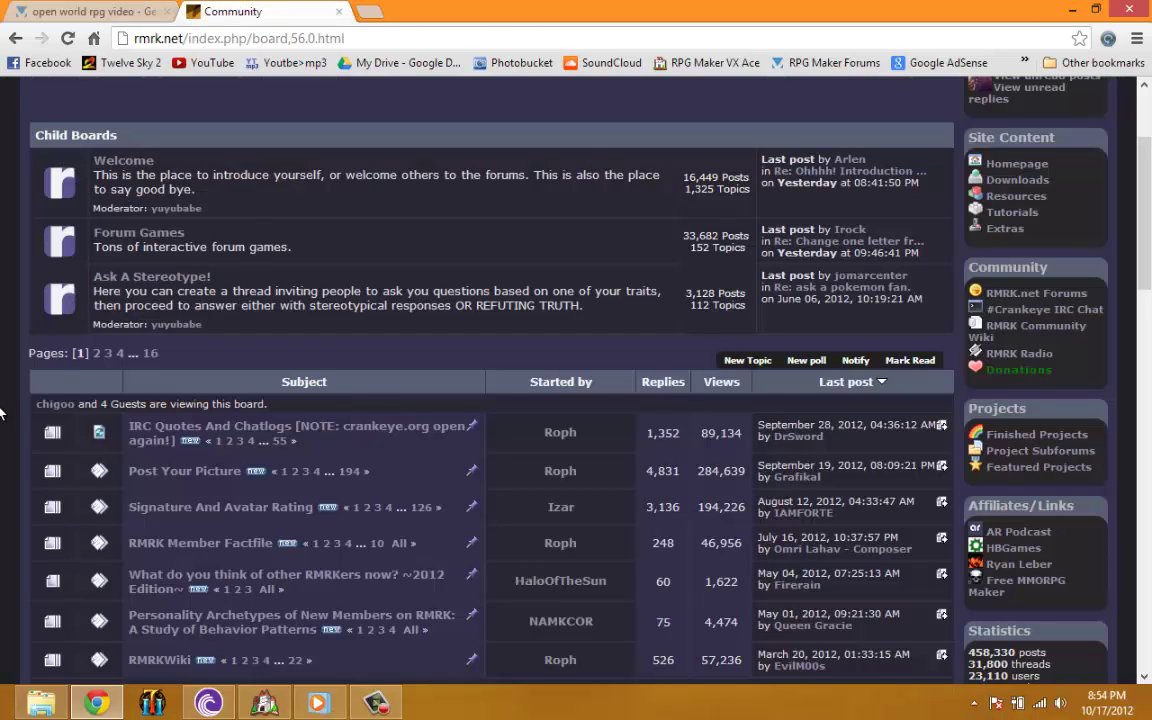
right_click(30, 463)
click(37, 513)
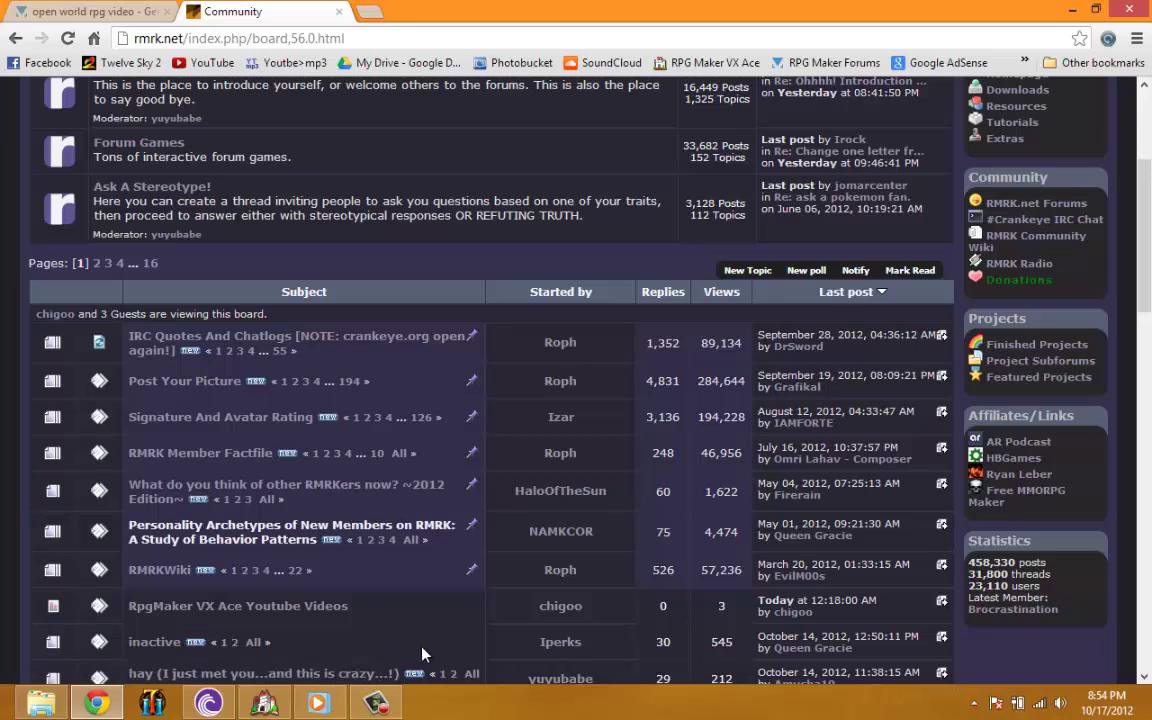
click(148, 9)
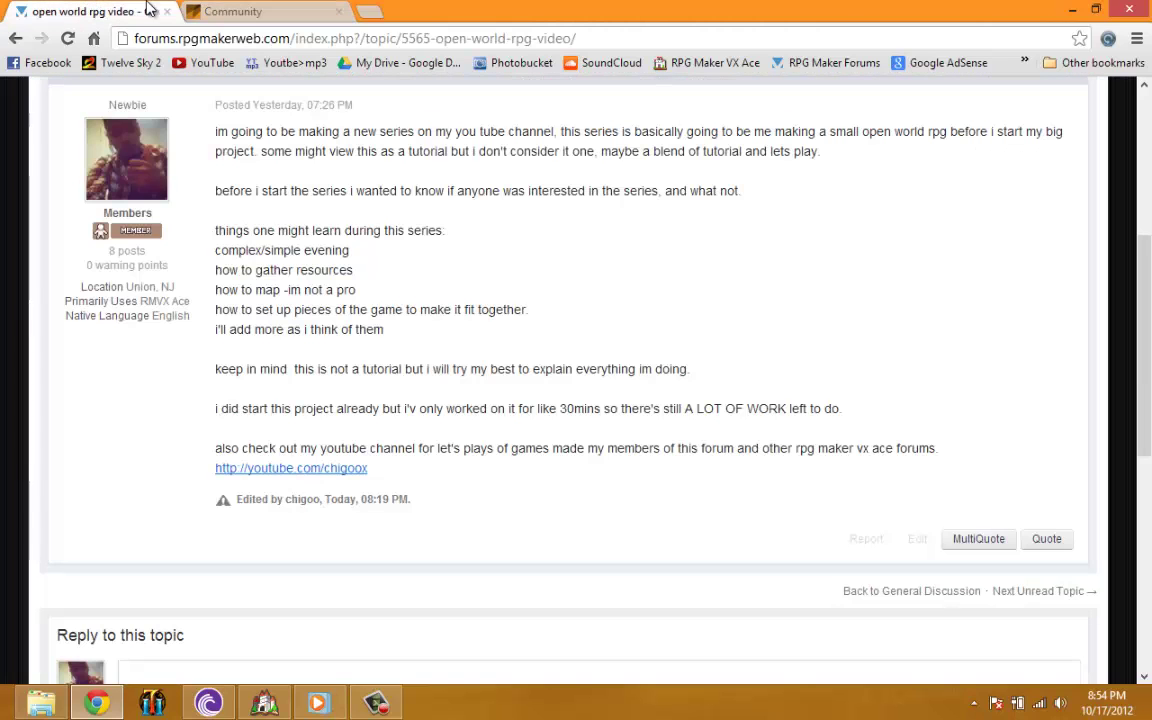
click(220, 10)
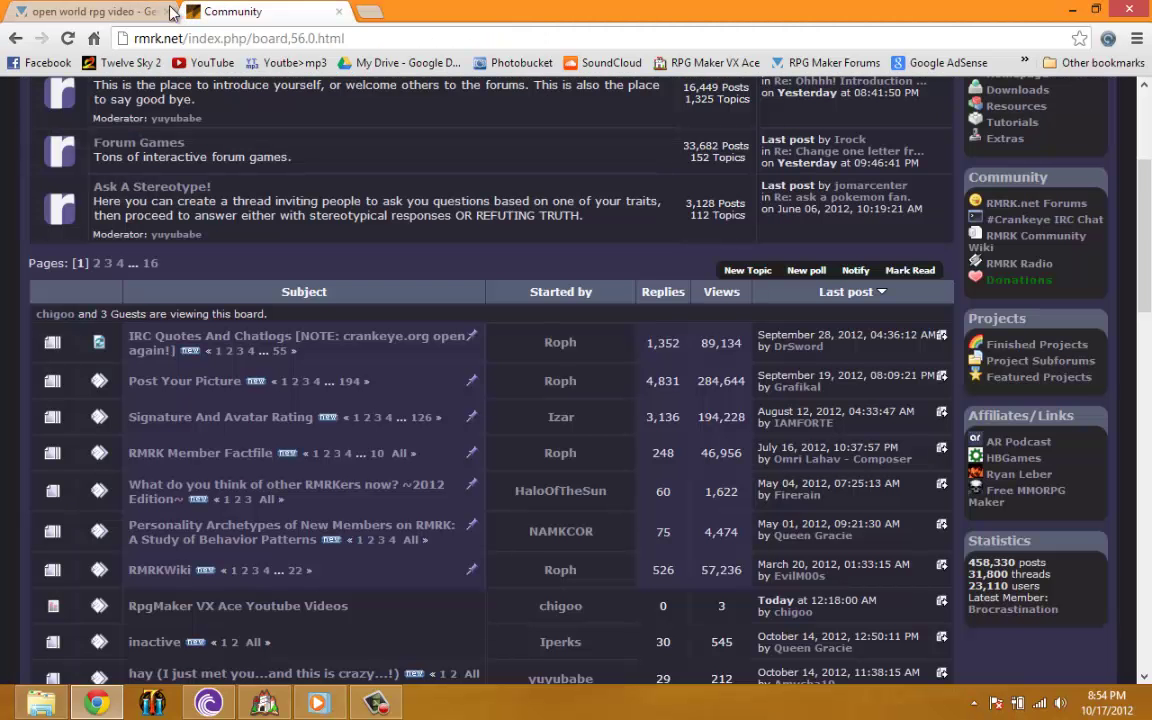
click(128, 11)
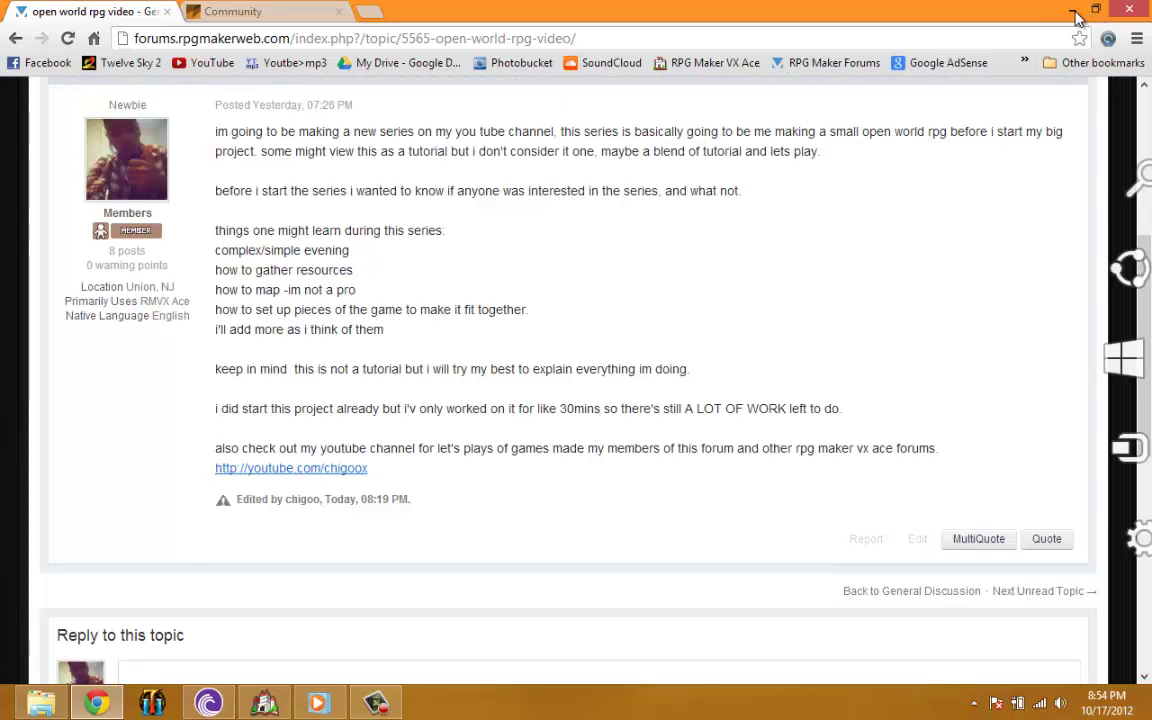
click(1072, 10)
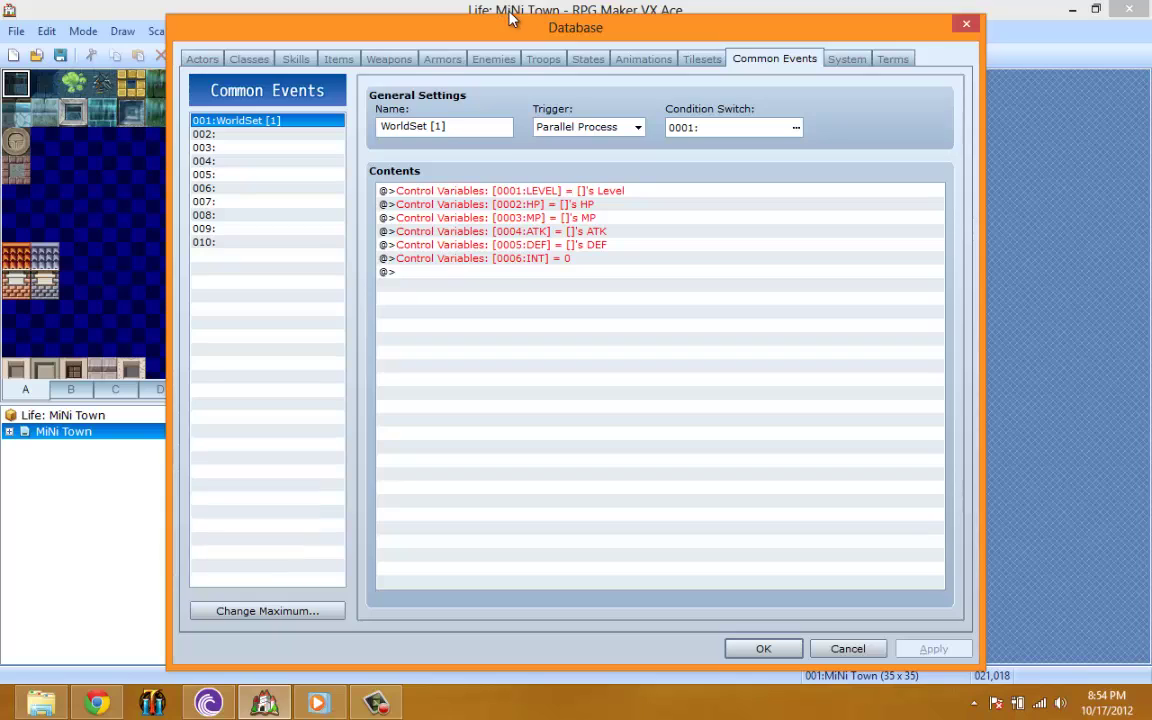
Examine the Control Variables commands in the WorldSet [1] common event
click(576, 262)
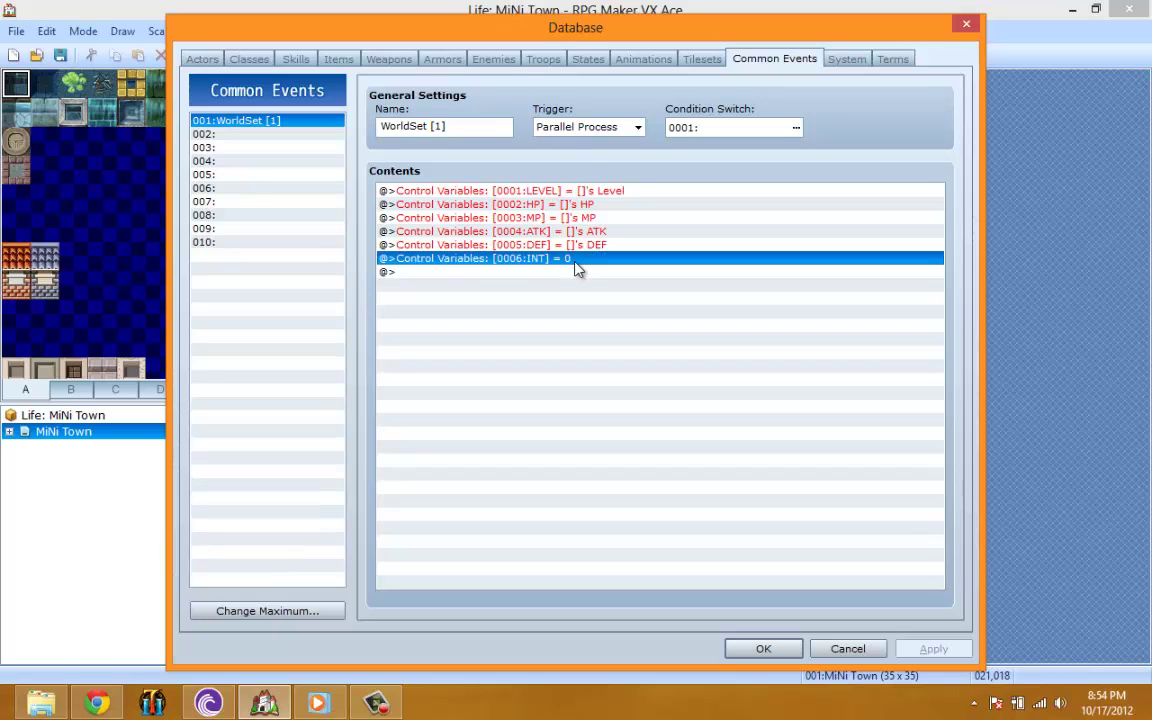
click(573, 190)
click(575, 205)
key(Down)
key(Down)
key(Down)
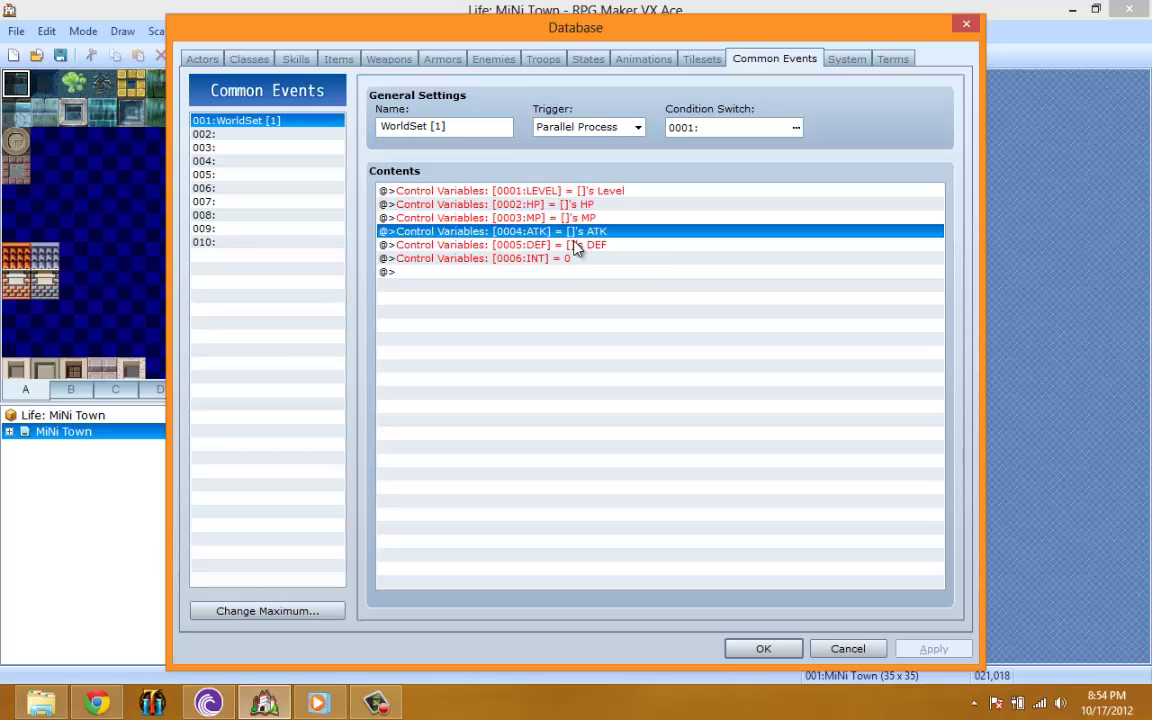
click(628, 191)
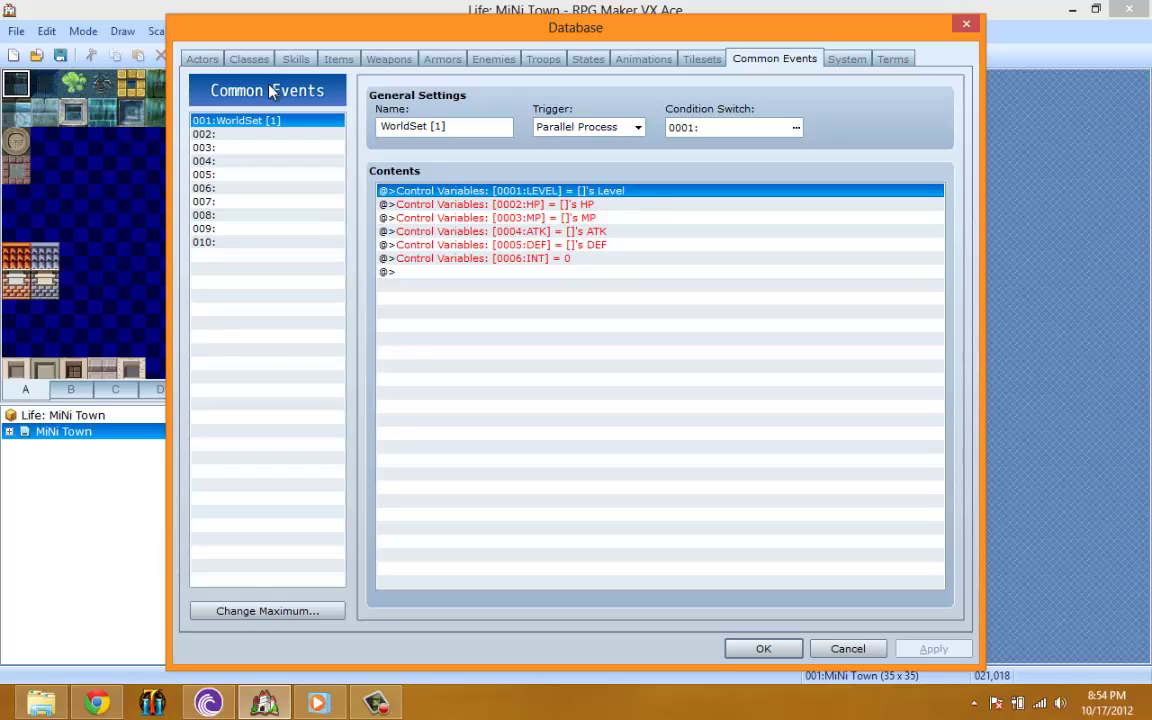
Set the max level of actor 001 to 6
click(204, 59)
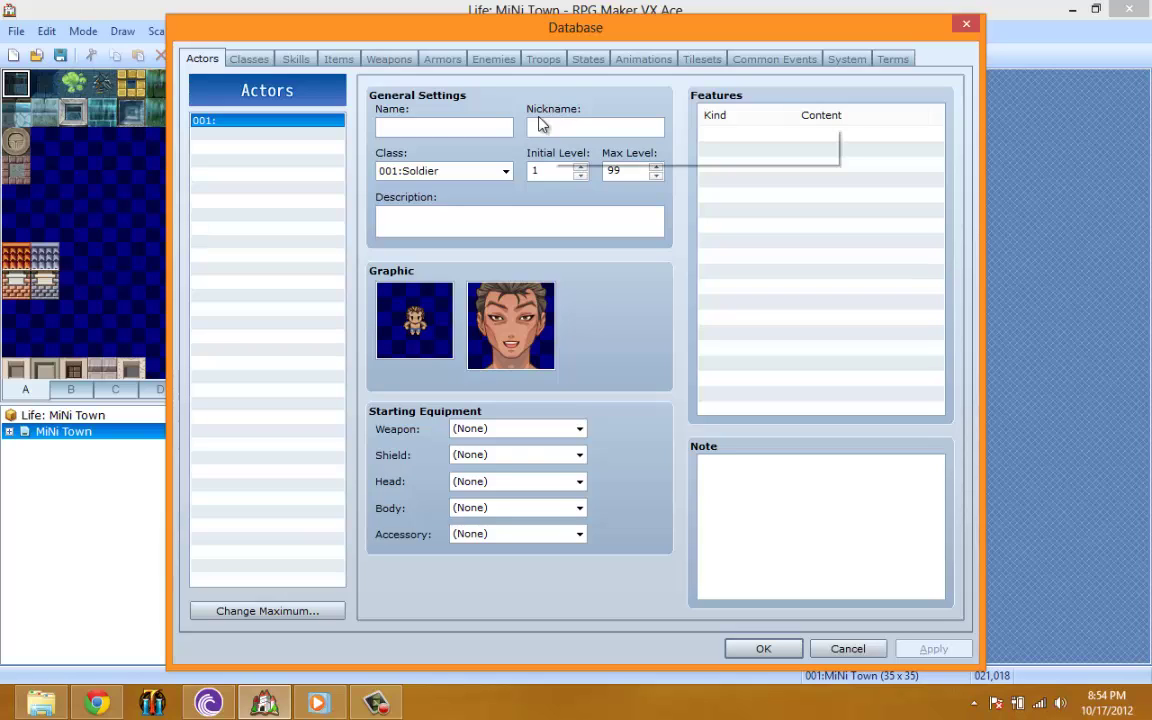
click(496, 128)
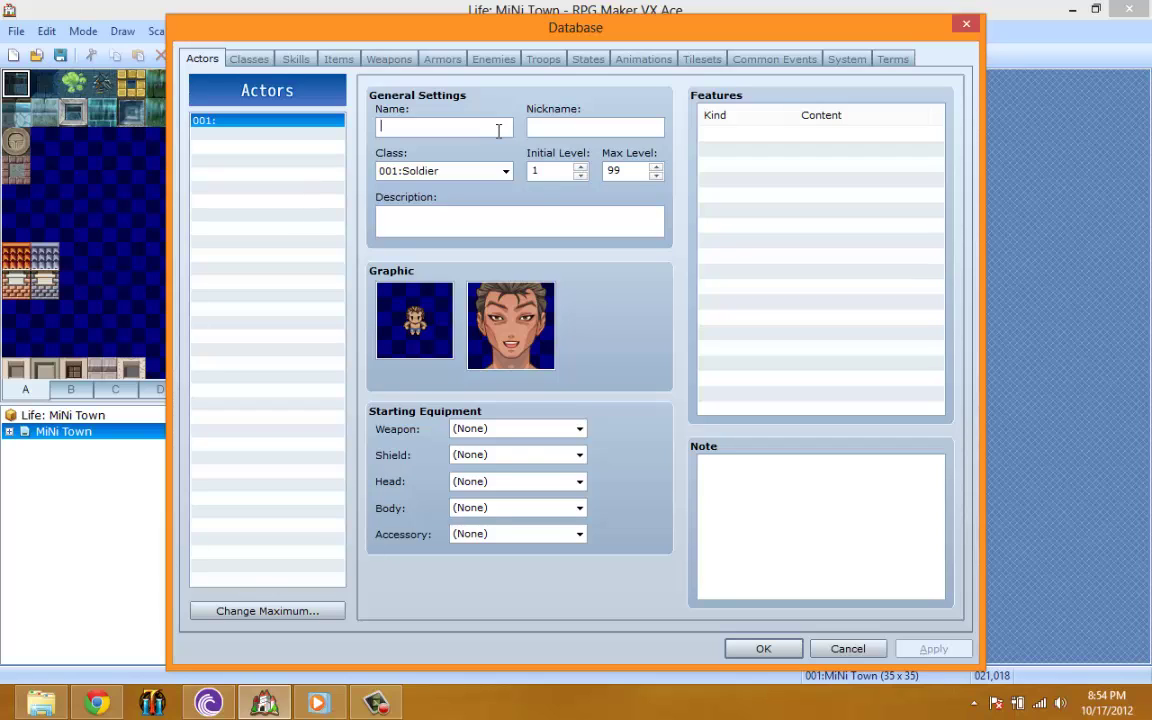
click(639, 124)
click(495, 172)
click(489, 184)
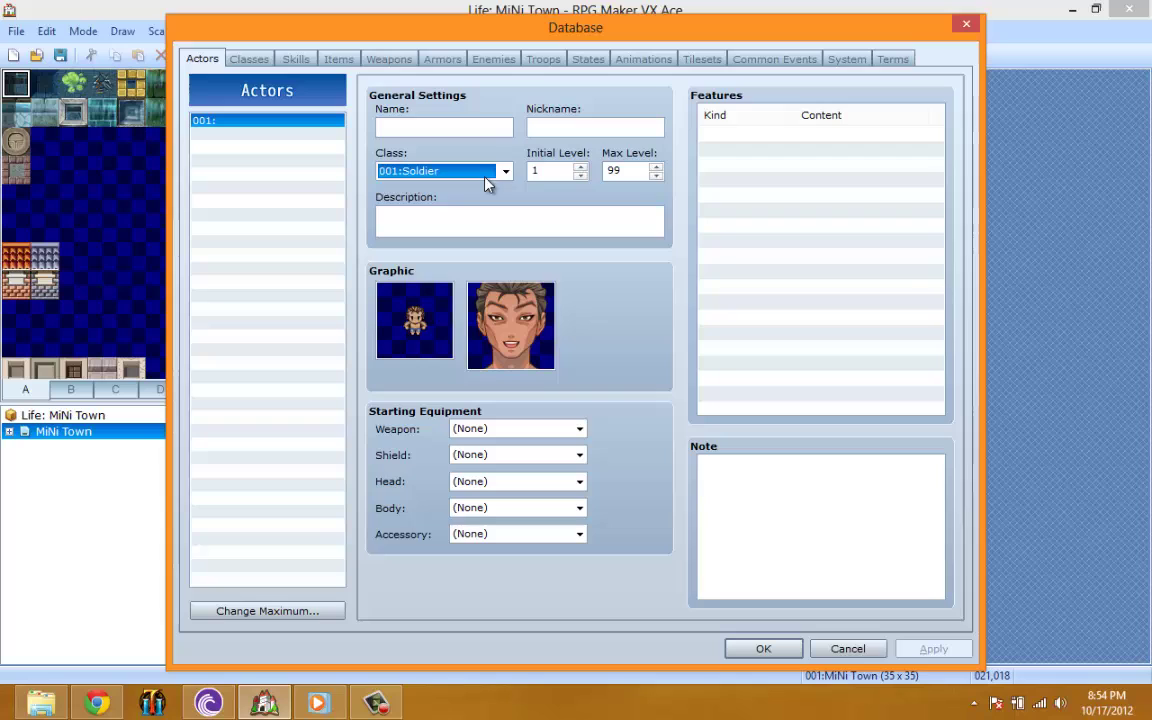
double_click(636, 170)
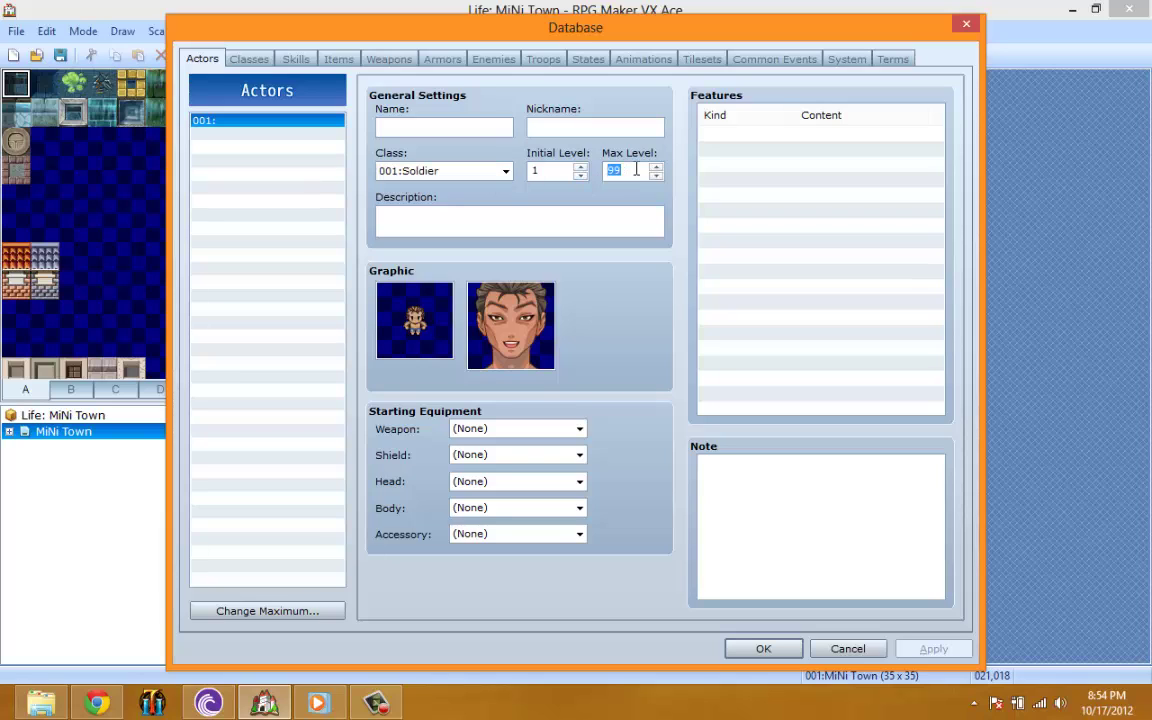
key(BackSpace)
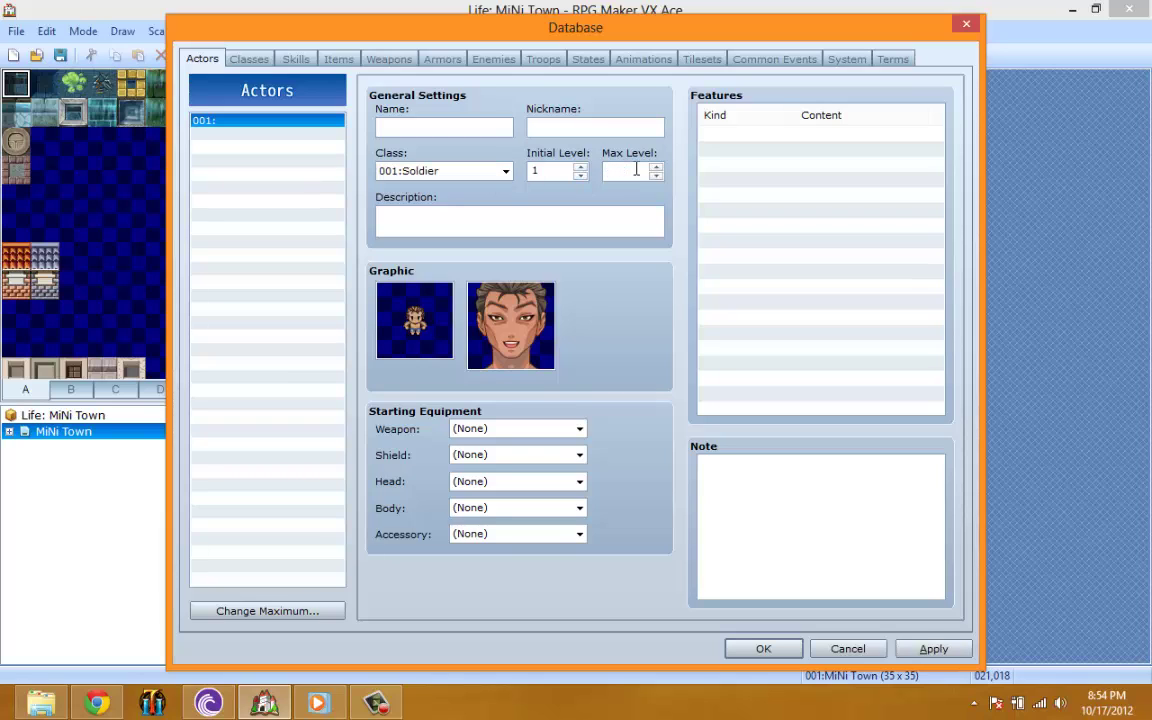
text(6)
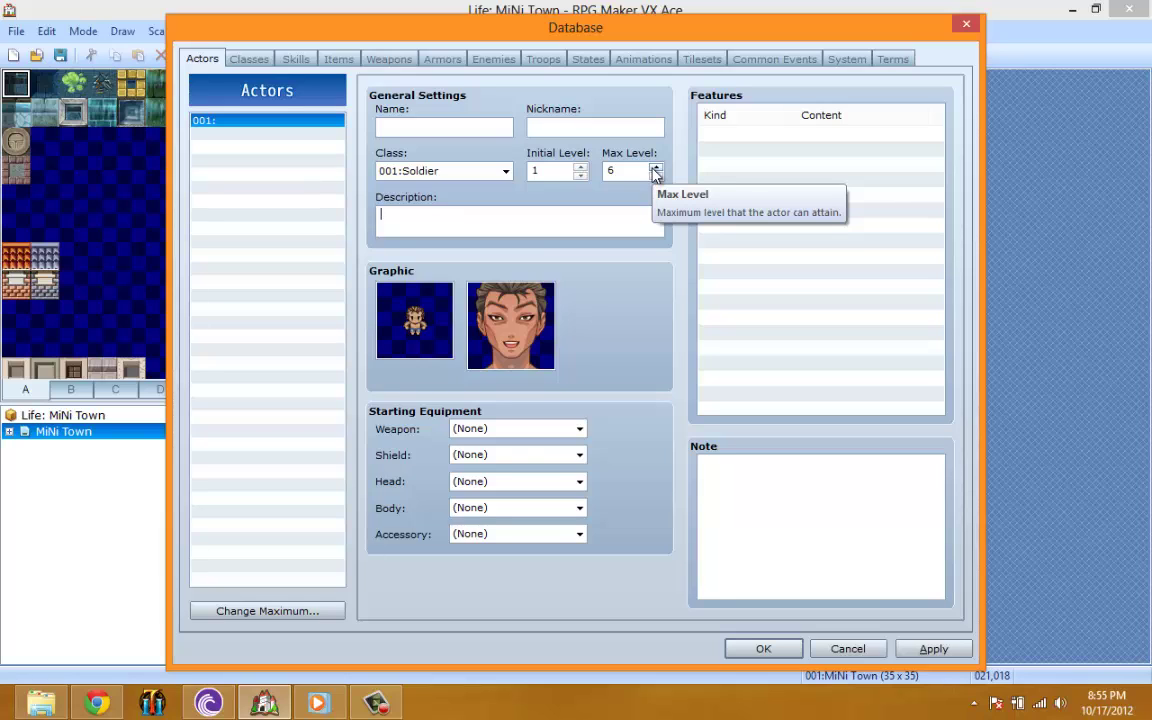
double_click(566, 171)
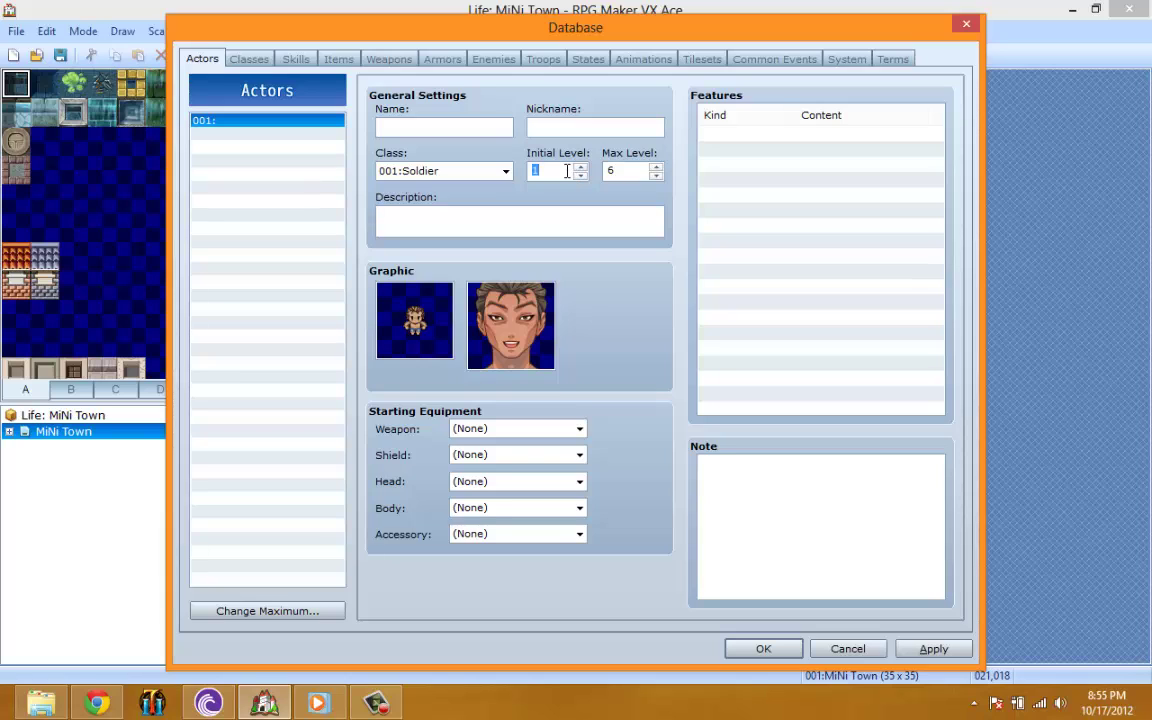
double_click(647, 170)
click(656, 167)
click(656, 175)
click(656, 175)
View the actor's character graphic choices without changing the selection, and apply the actor changes and close the database
double_click(433, 331)
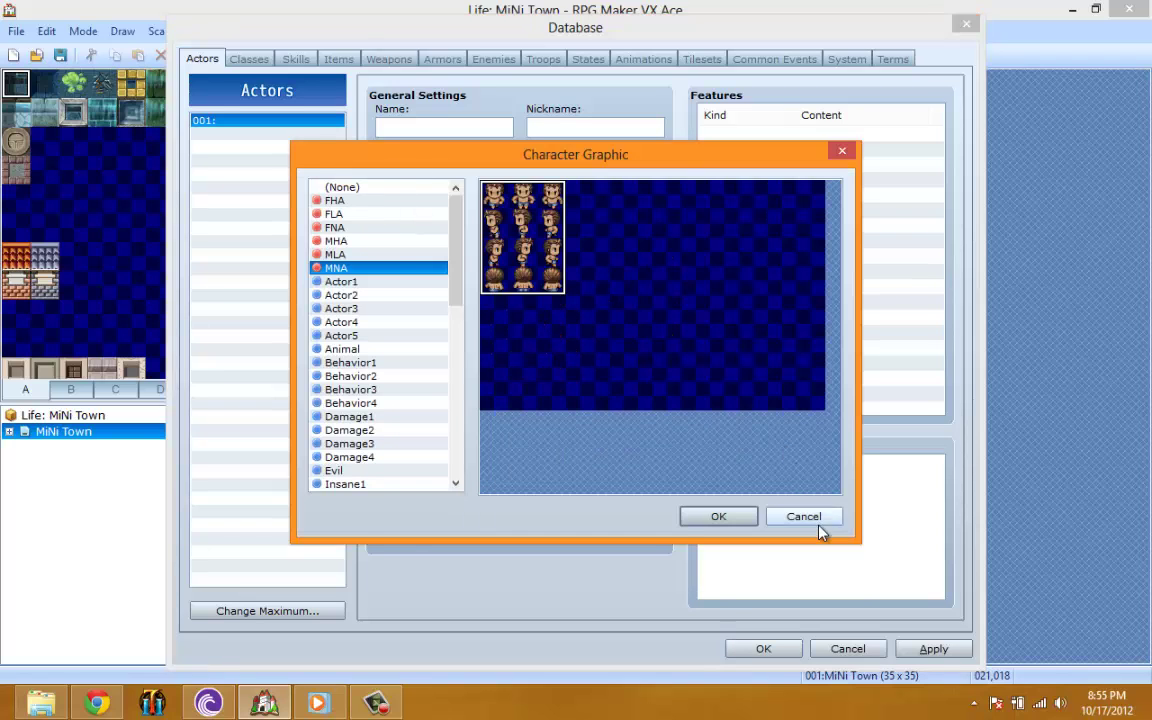
click(819, 530)
click(934, 649)
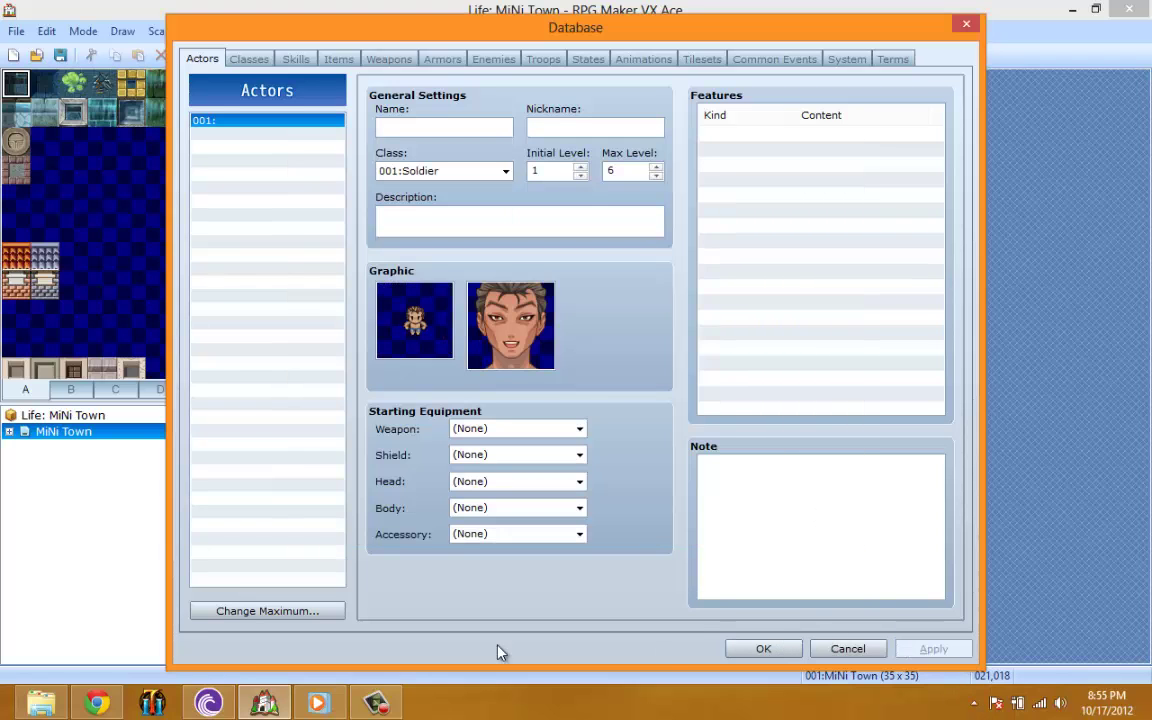
click(790, 650)
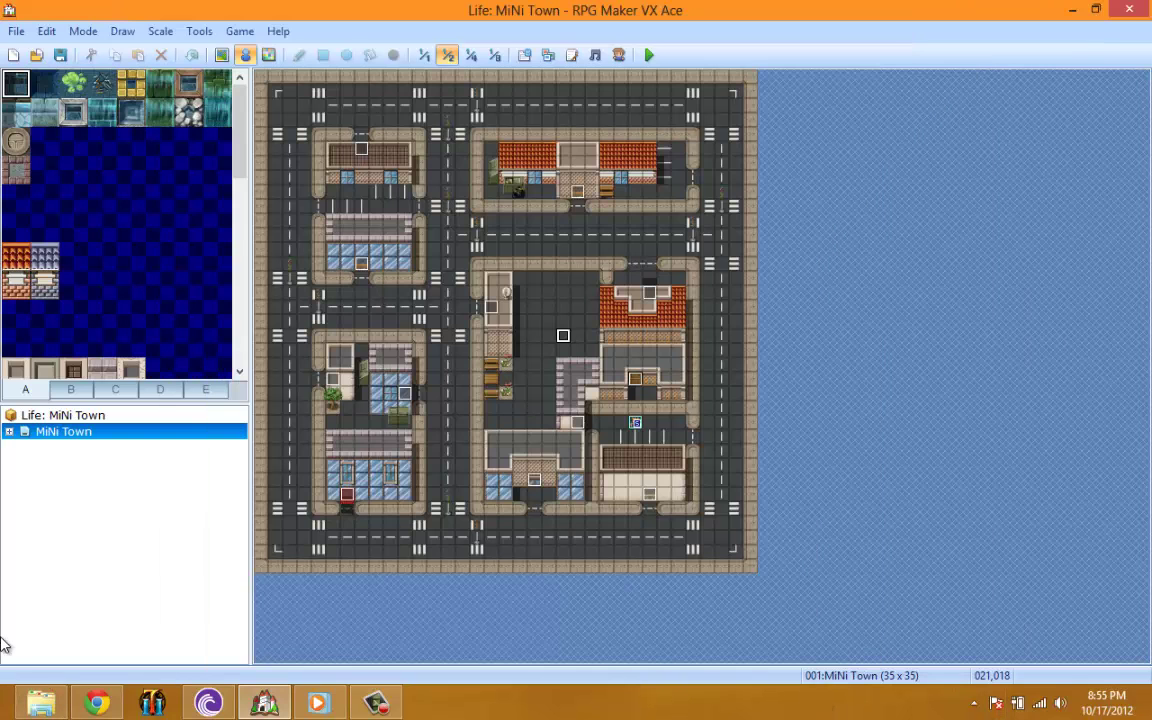
Reopen the database and look at the available character graphics for actor 001, keeping the current selection
click(35, 702)
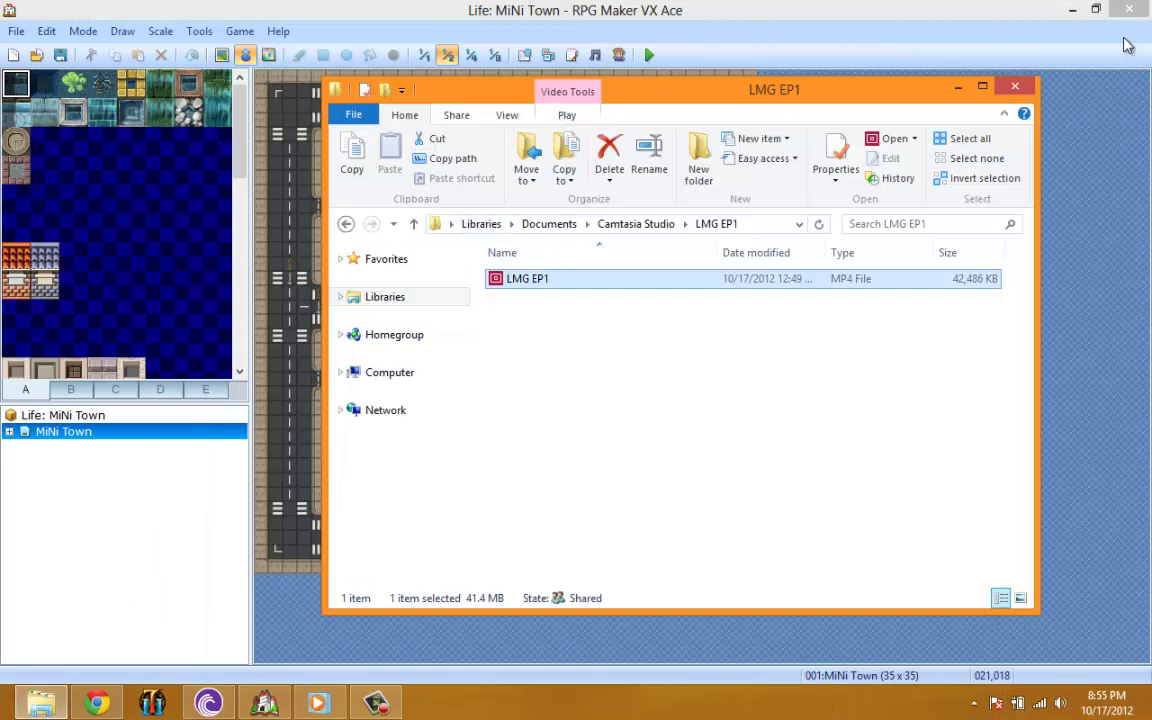
click(955, 90)
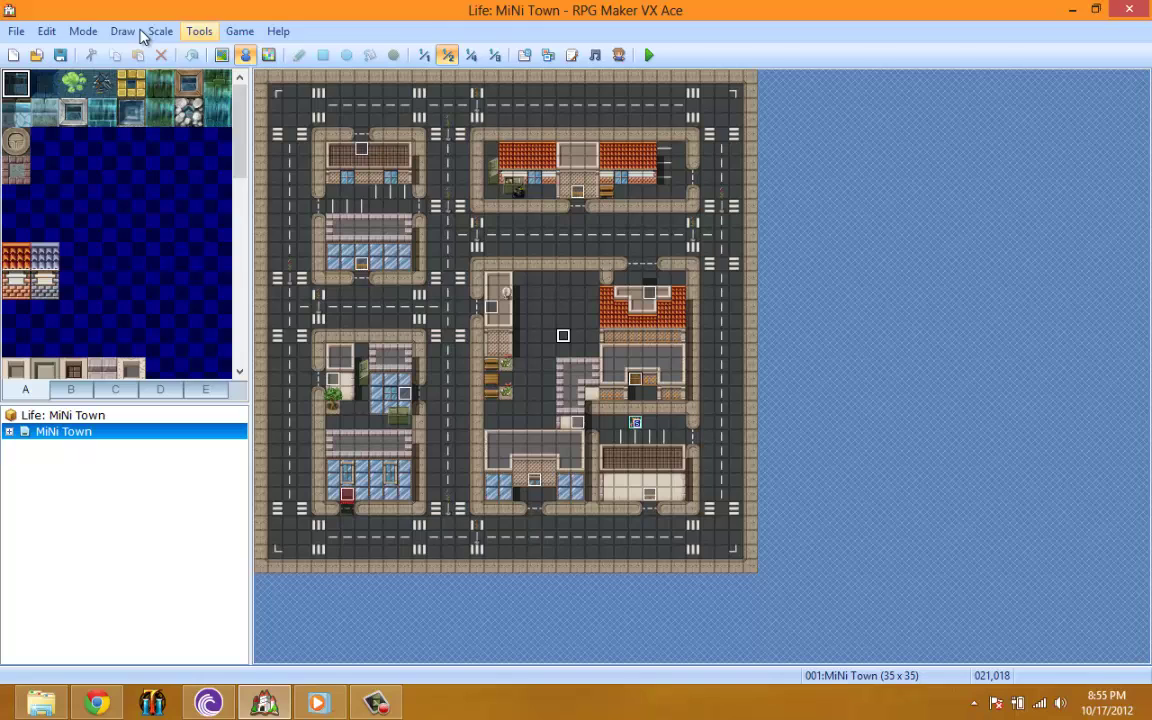
click(199, 31)
click(736, 121)
key(F9)
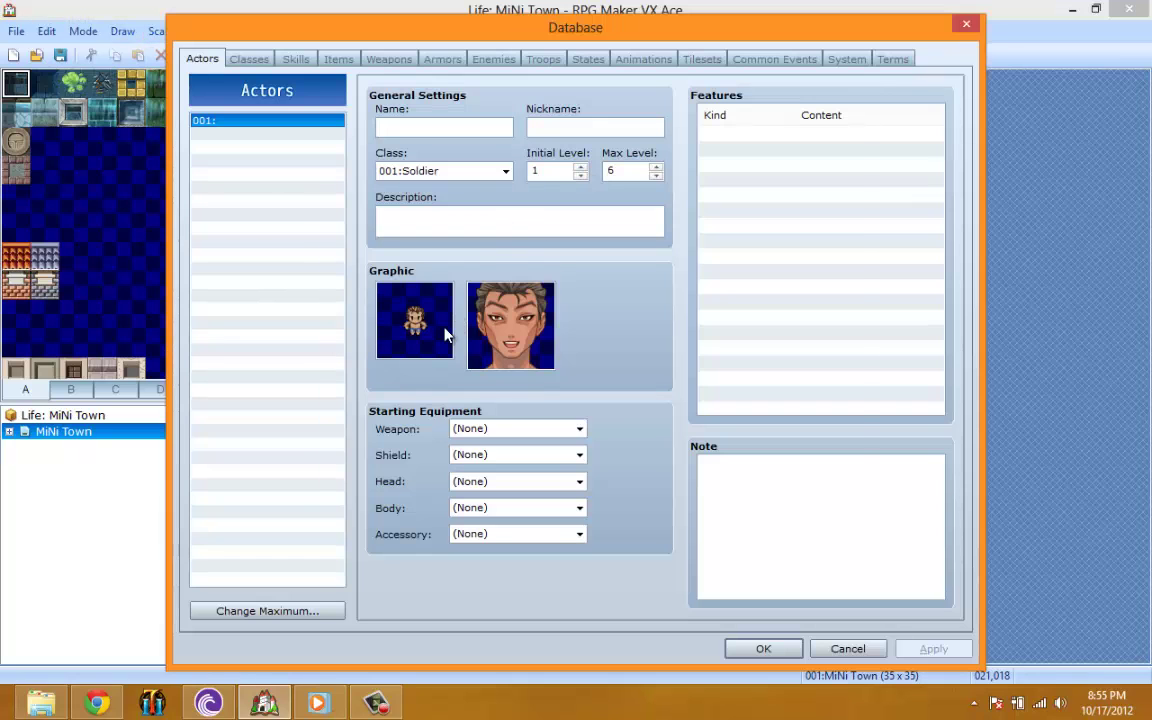
double_click(405, 305)
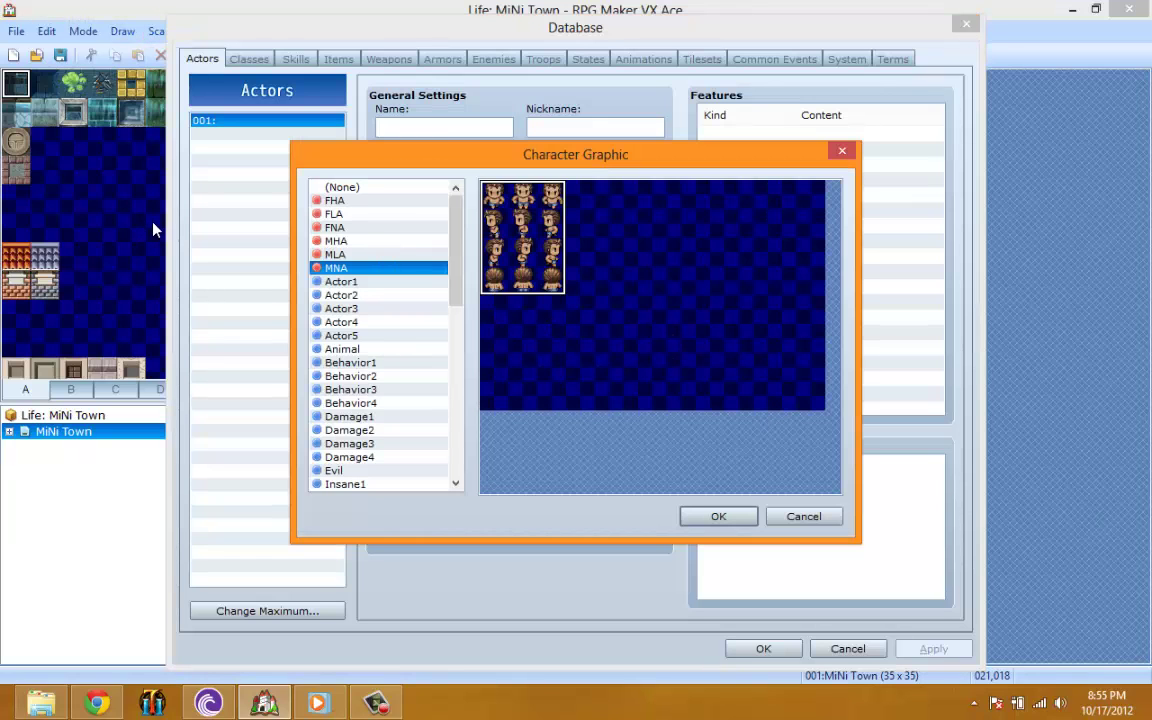
click(795, 516)
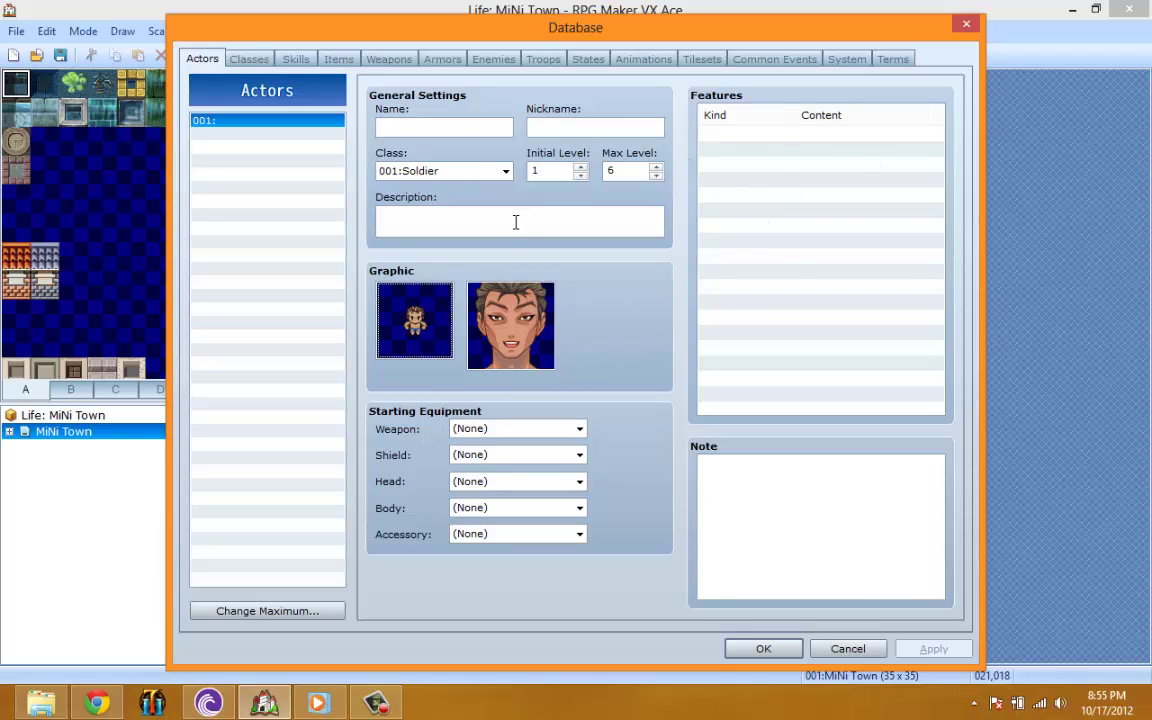
Set the maximum number of classes to 6
click(258, 57)
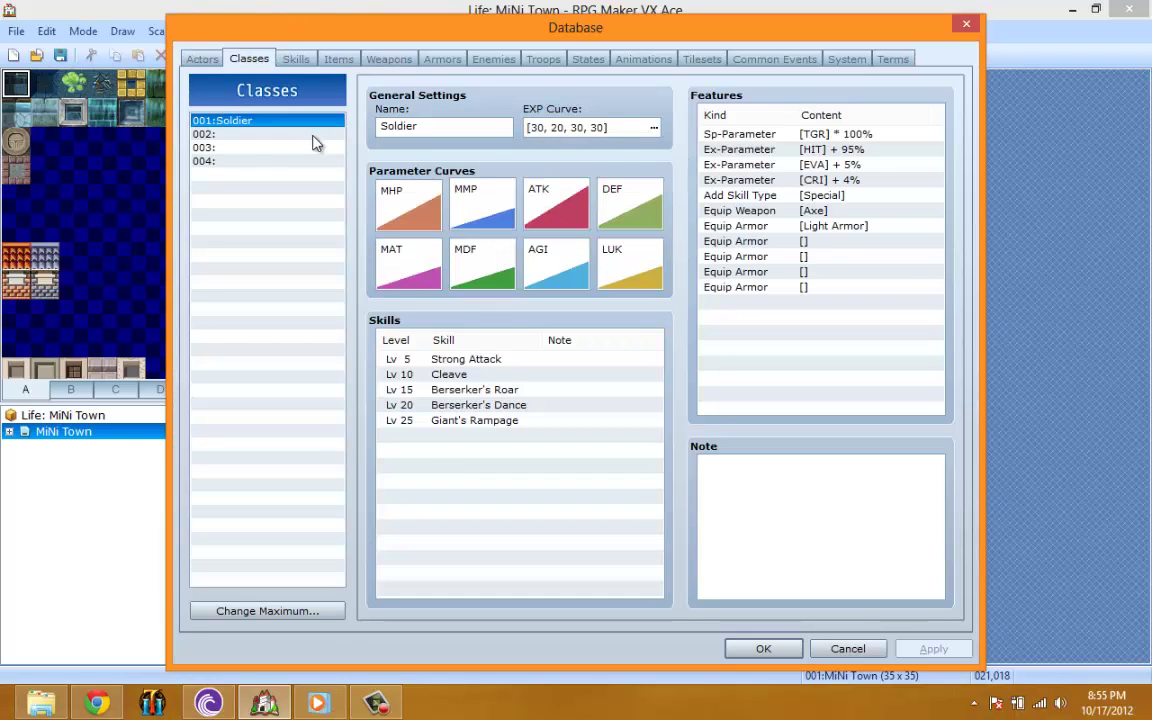
click(267, 612)
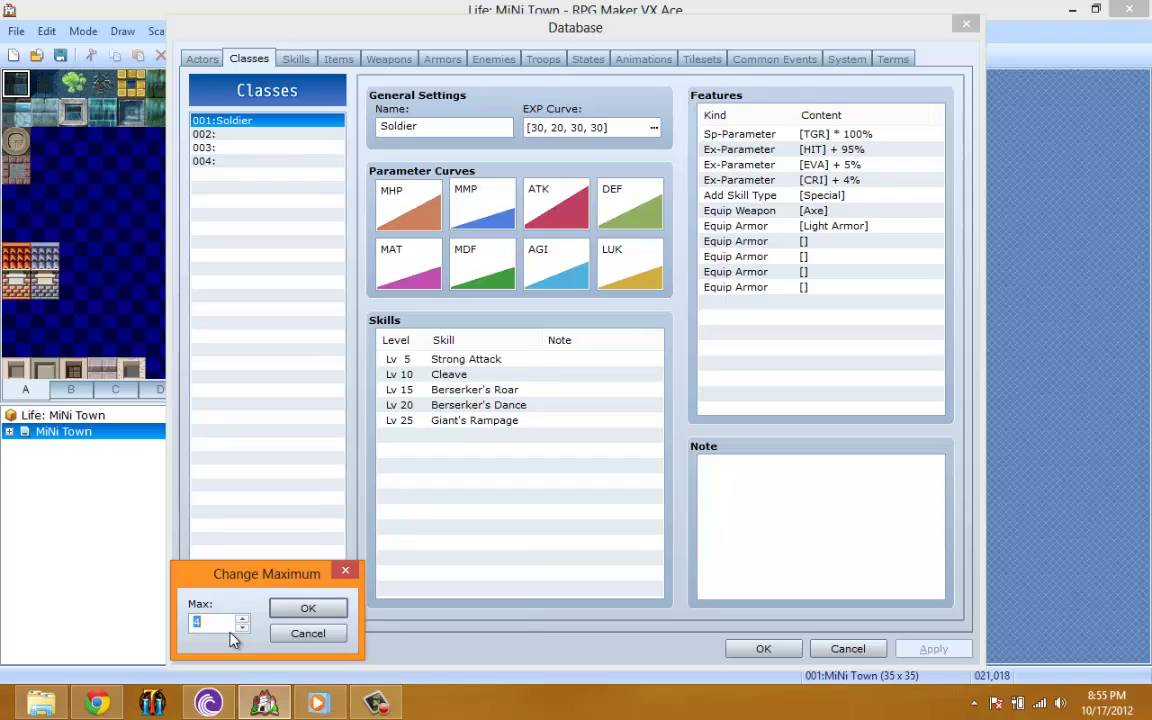
key(BackSpace)
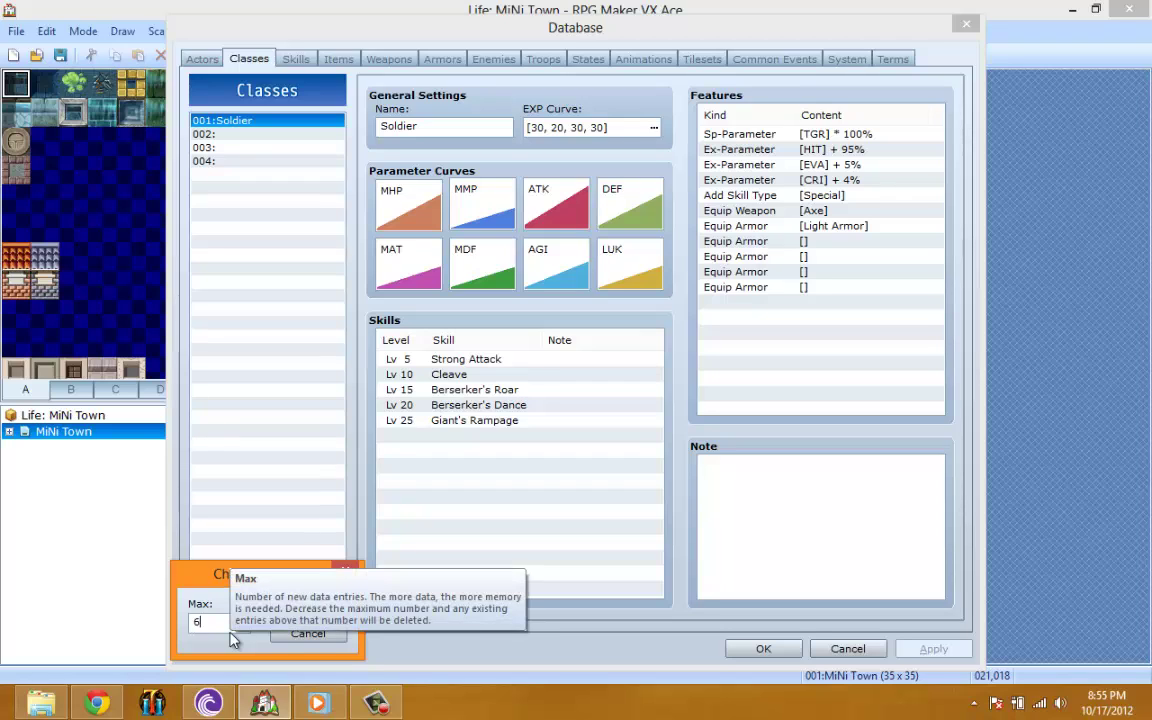
click(303, 604)
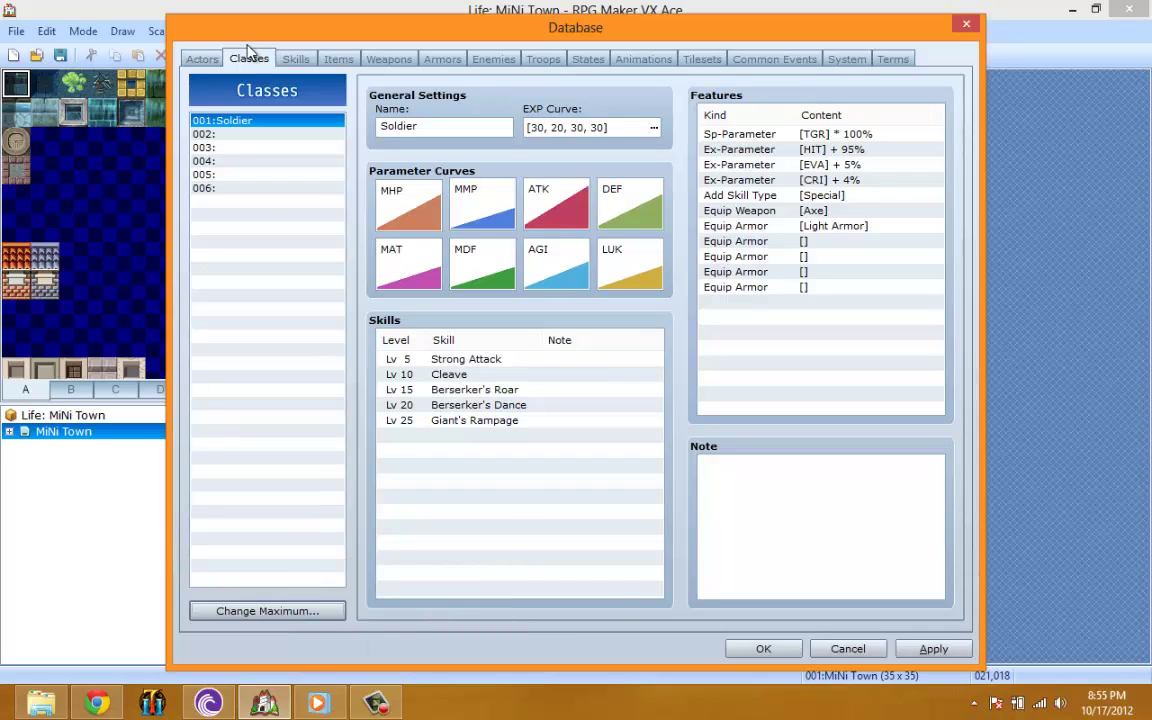
Clear the Soldier class data from class entry 001
right_click(249, 119)
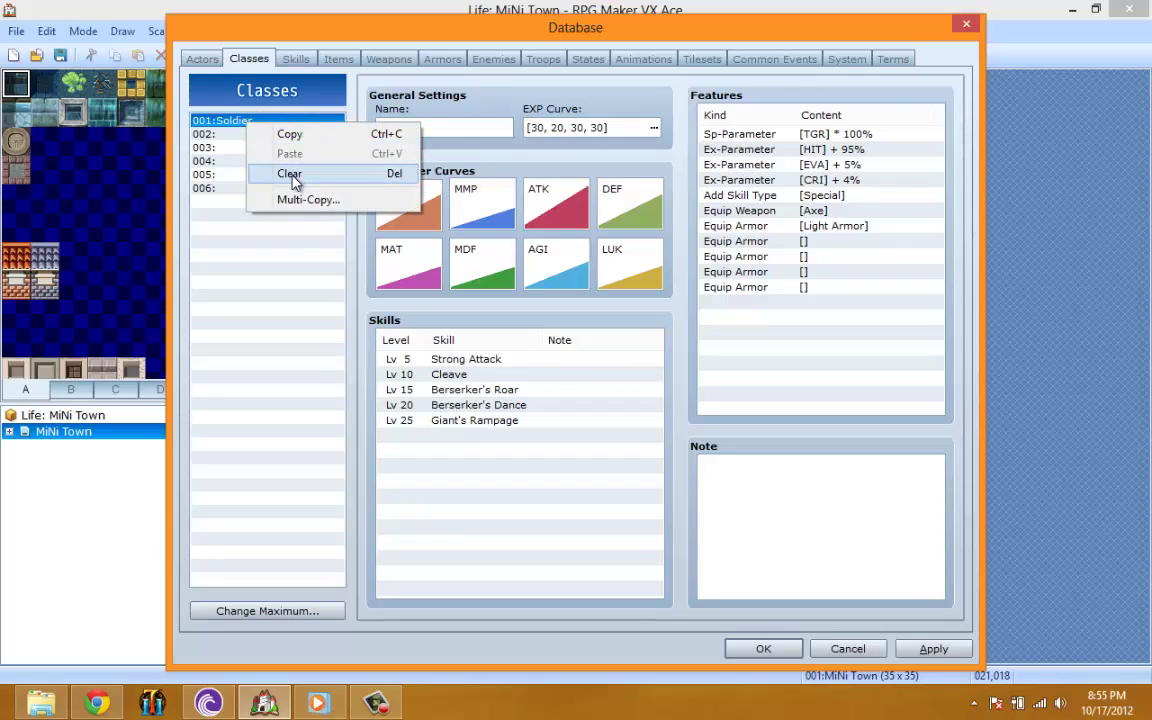
click(294, 172)
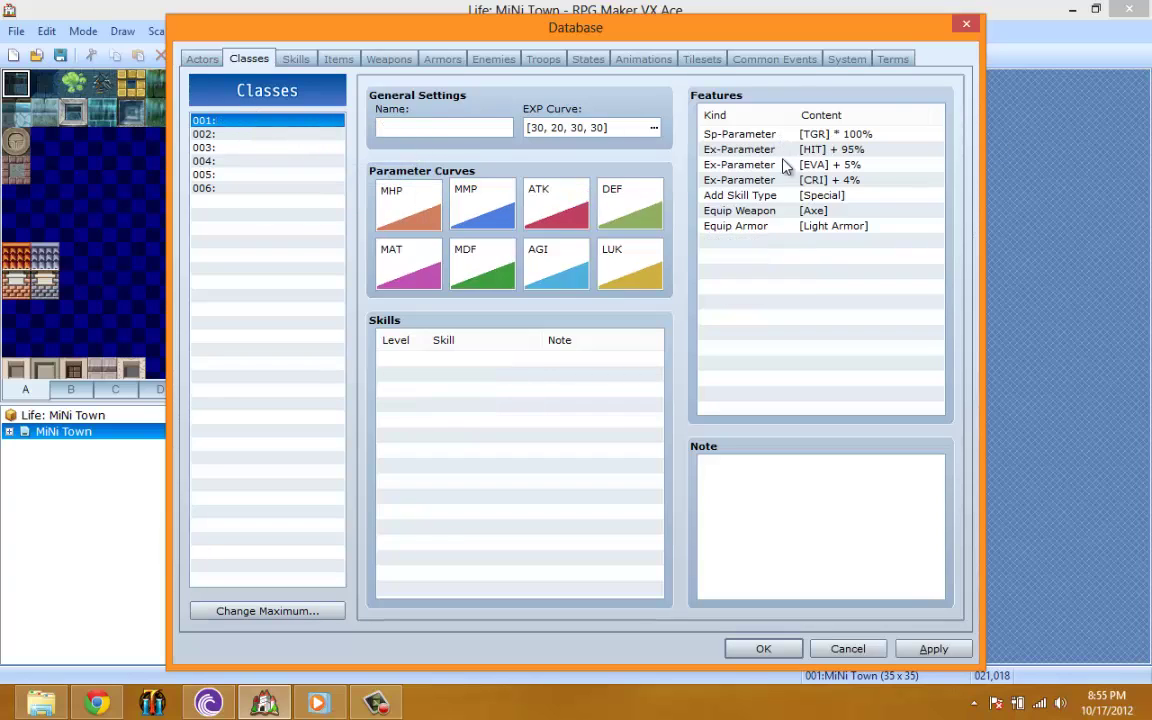
click(724, 164)
click(786, 228)
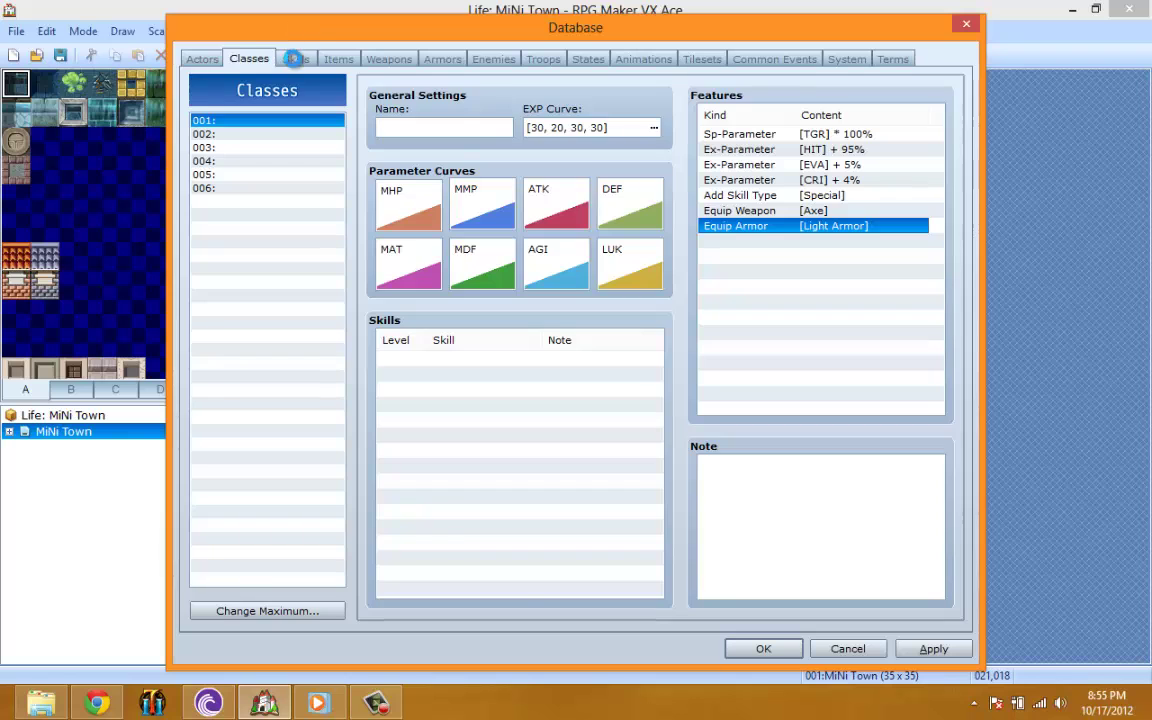
Set the maximum number of skills to 1 and clear the data of the remaining Attack skill
click(292, 58)
drag(334, 141, 352, 538)
click(293, 610)
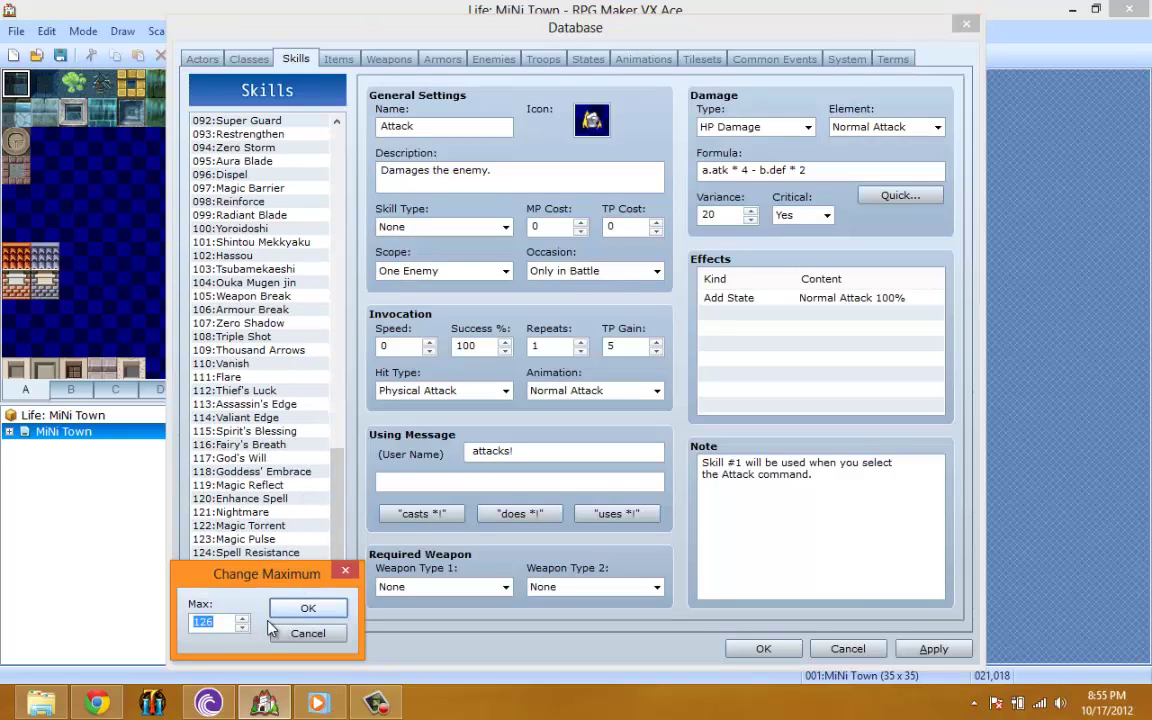
text(1)
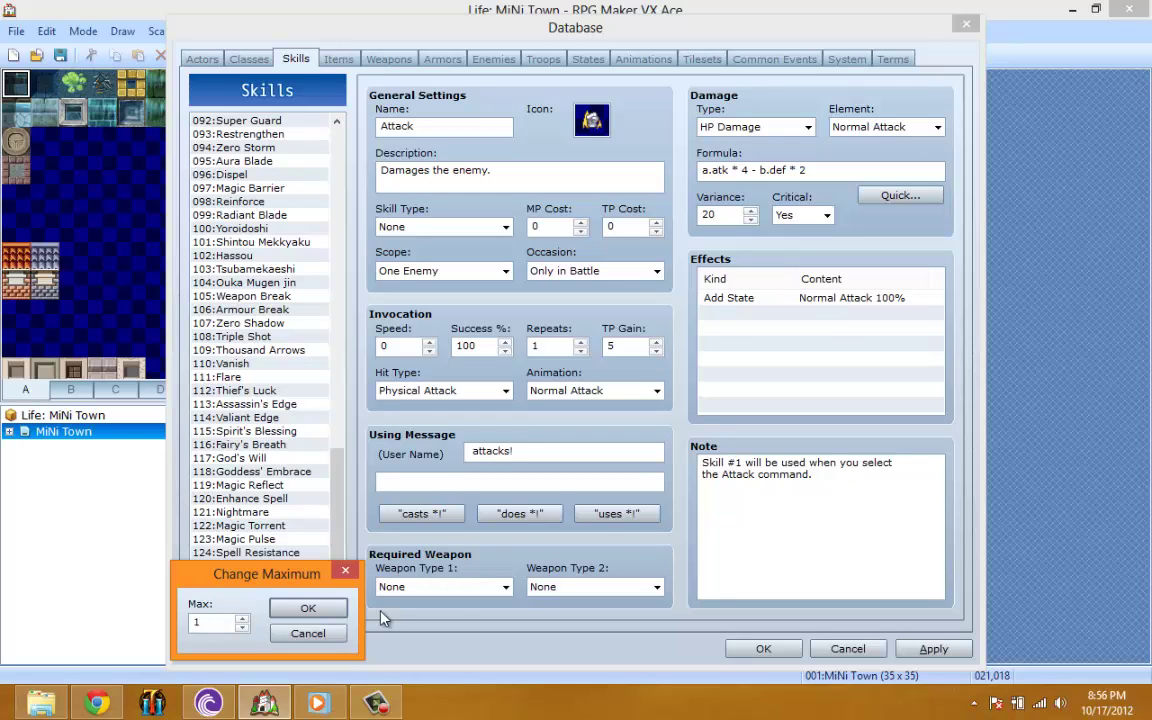
click(308, 607)
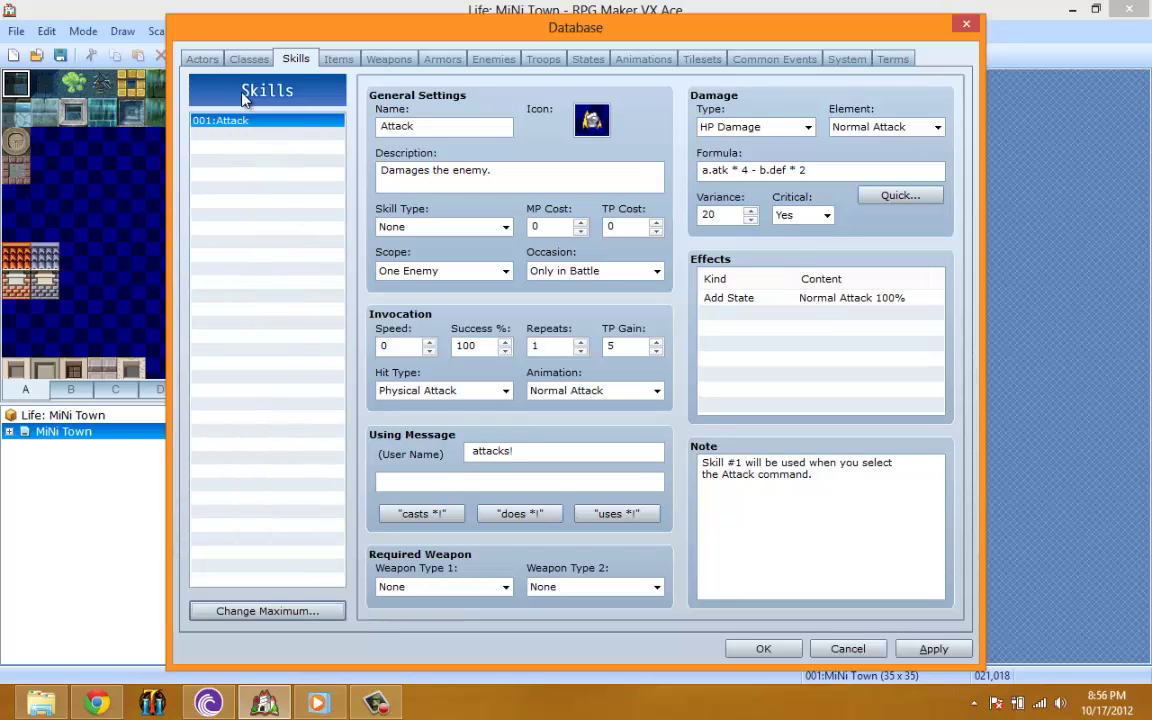
right_click(239, 128)
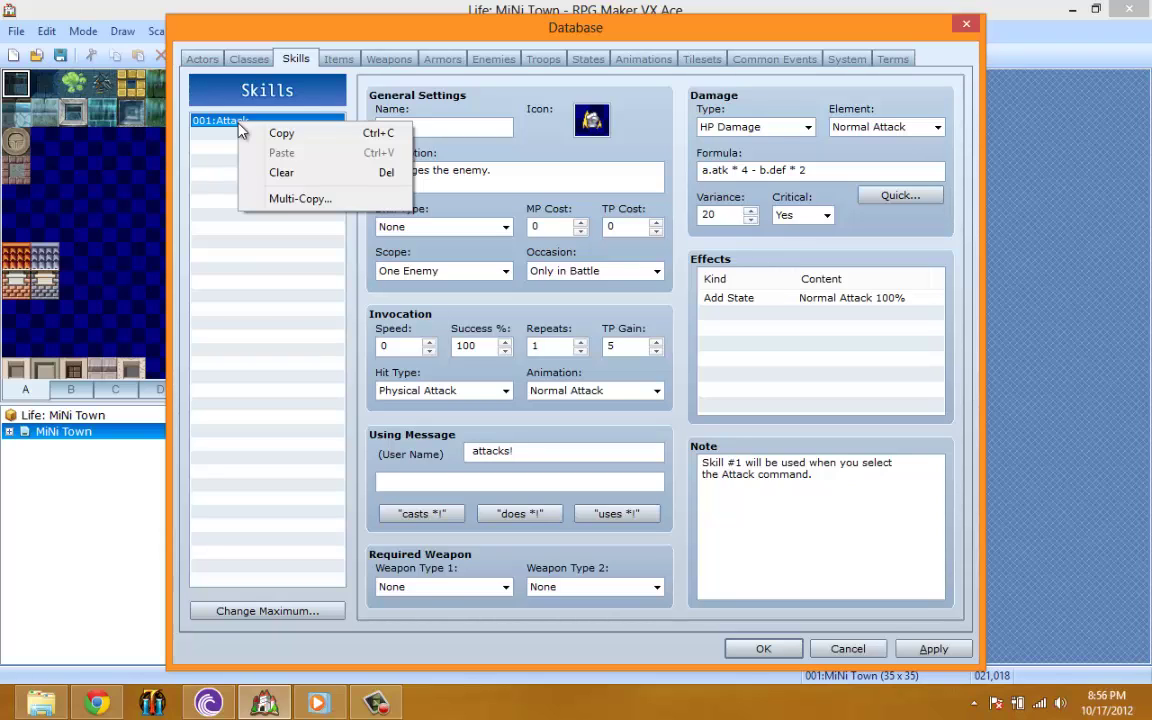
click(281, 172)
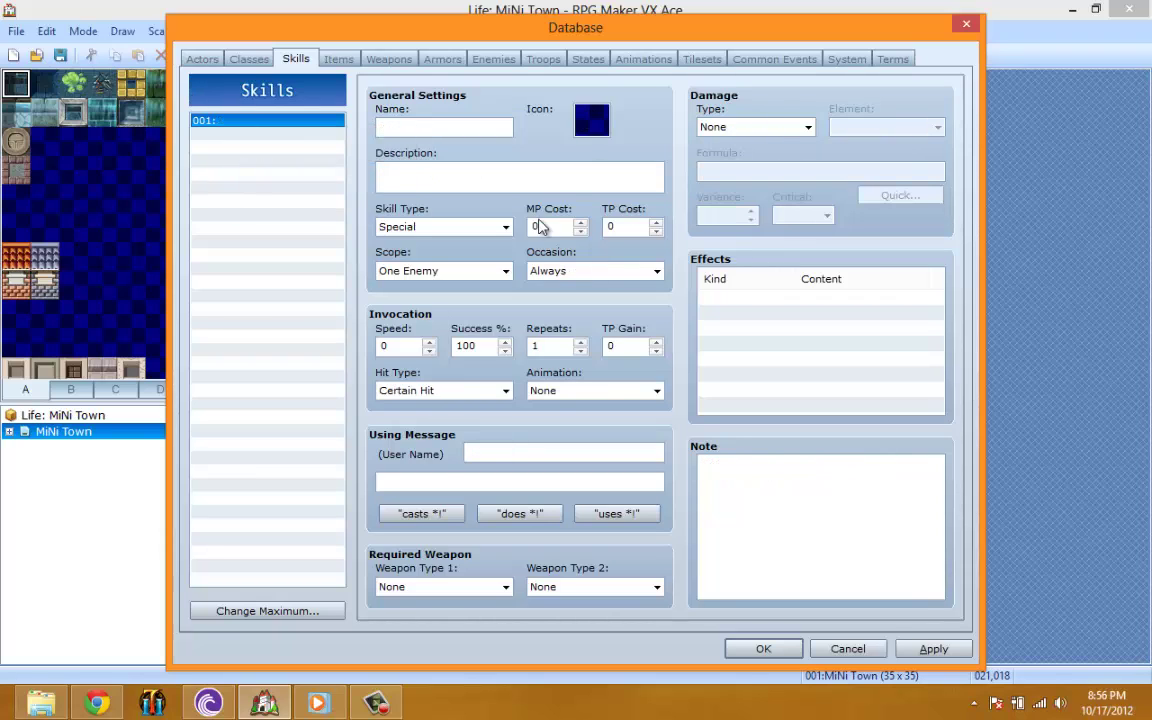
Set the maximum number of items to 1 and clear the data of the remaining Potion item
click(339, 60)
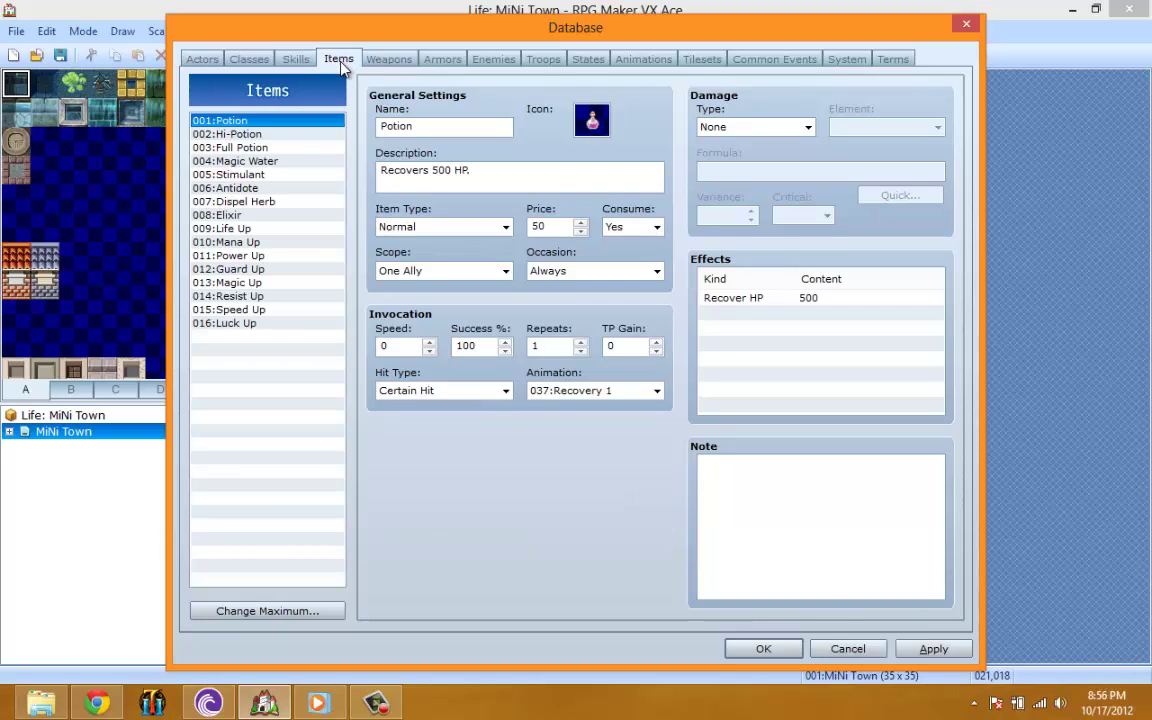
click(264, 611)
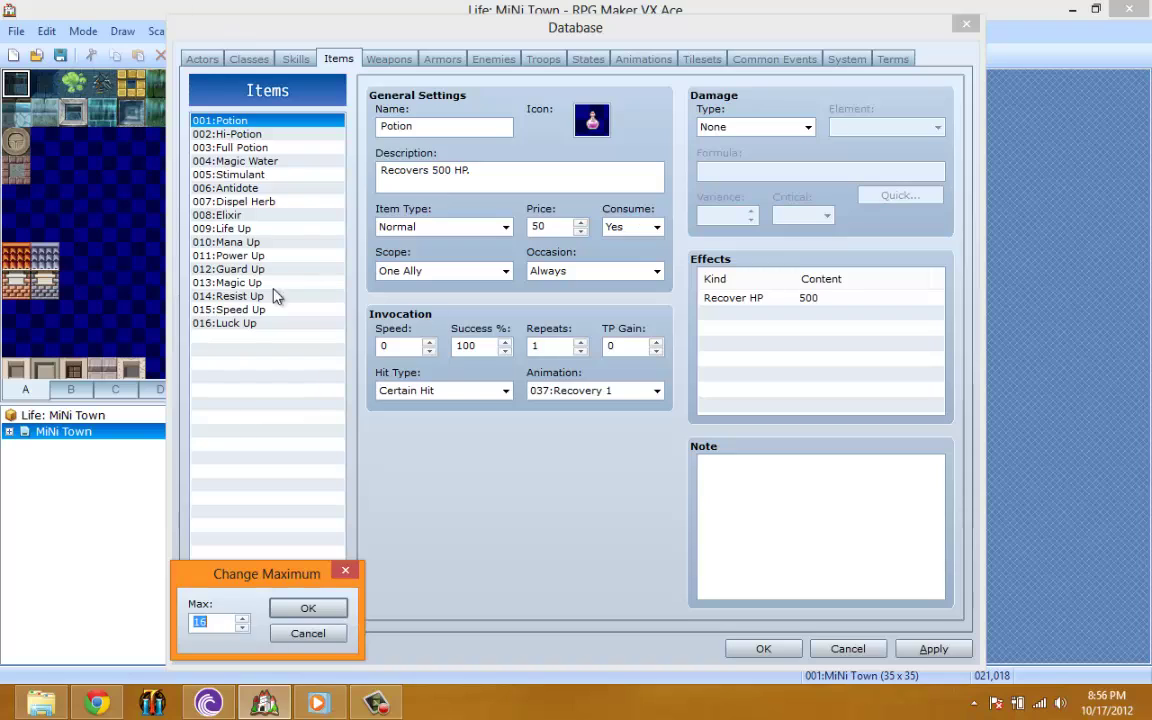
text(1)
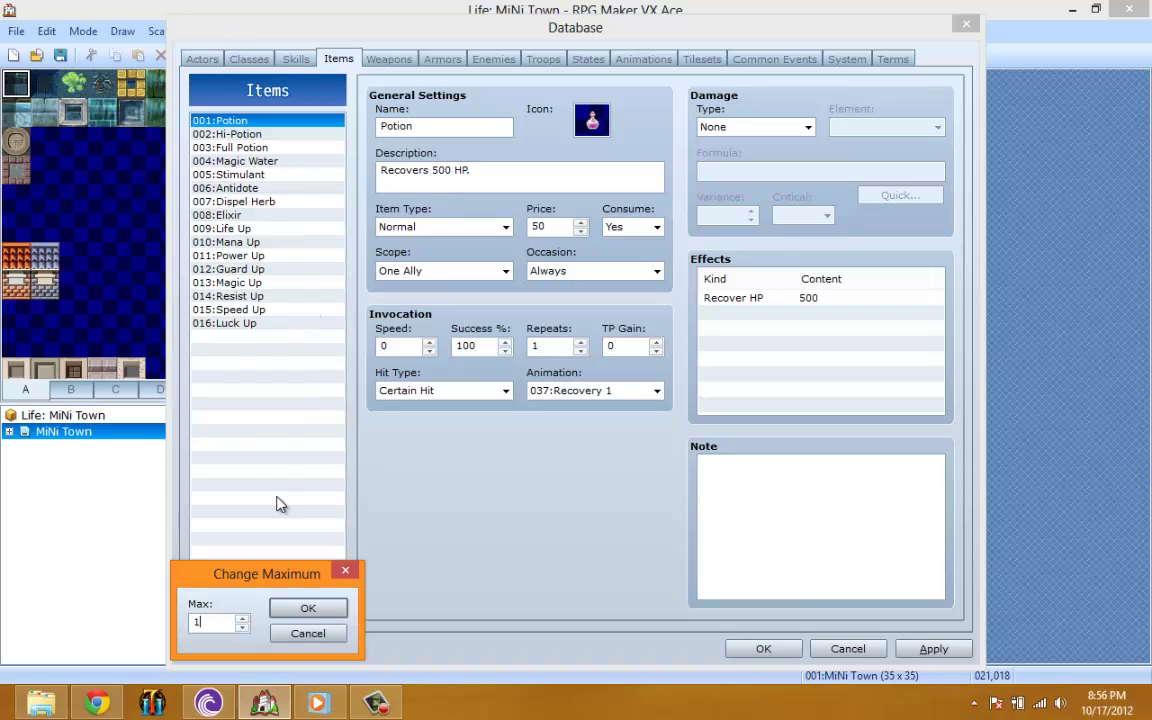
click(293, 605)
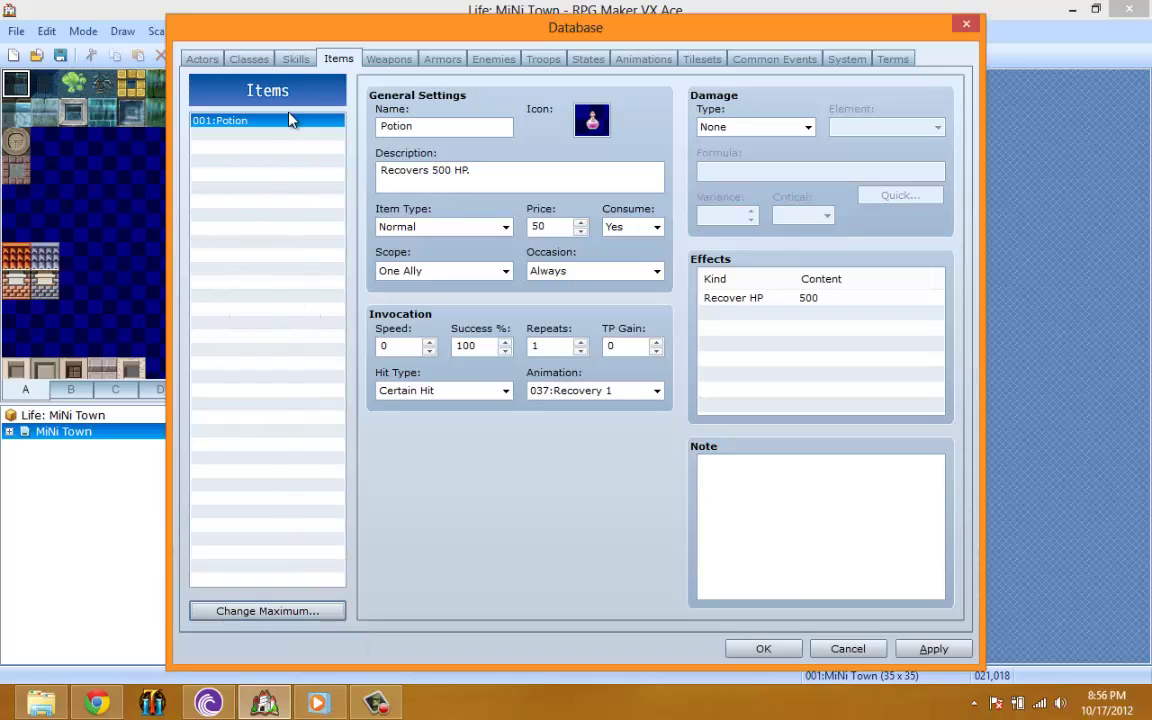
right_click(287, 123)
click(345, 183)
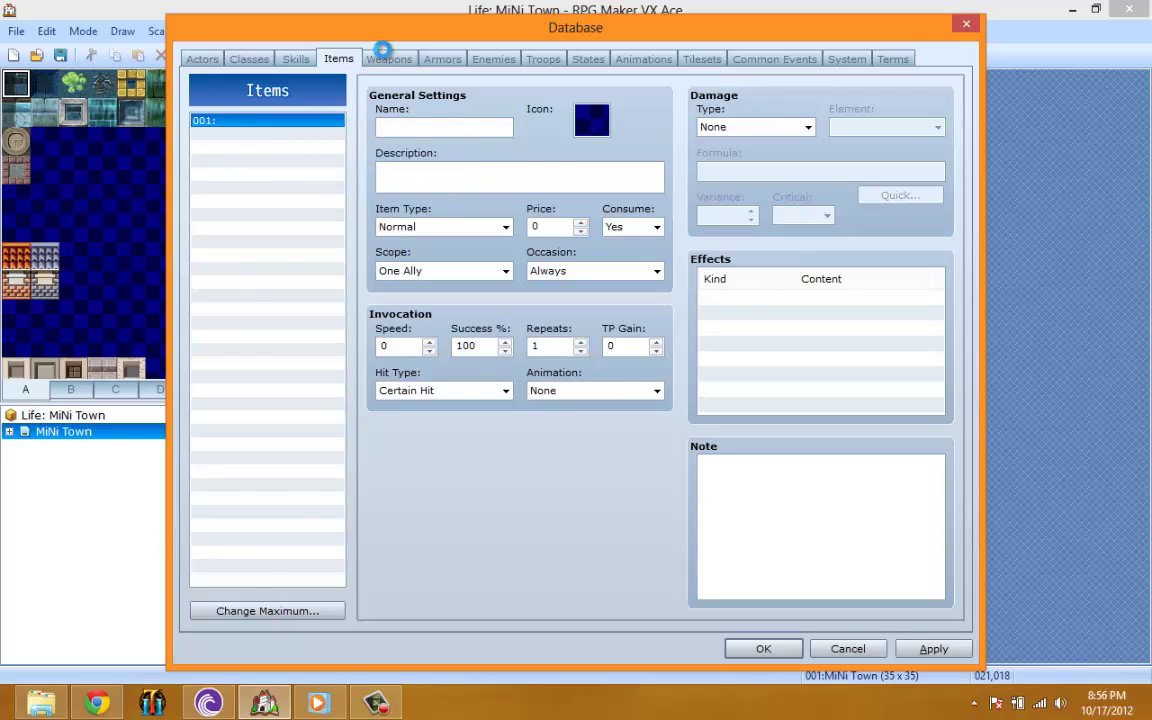
Set the maximum number of weapons to 1 and clear the data of the remaining Hand Ax weapon
click(378, 58)
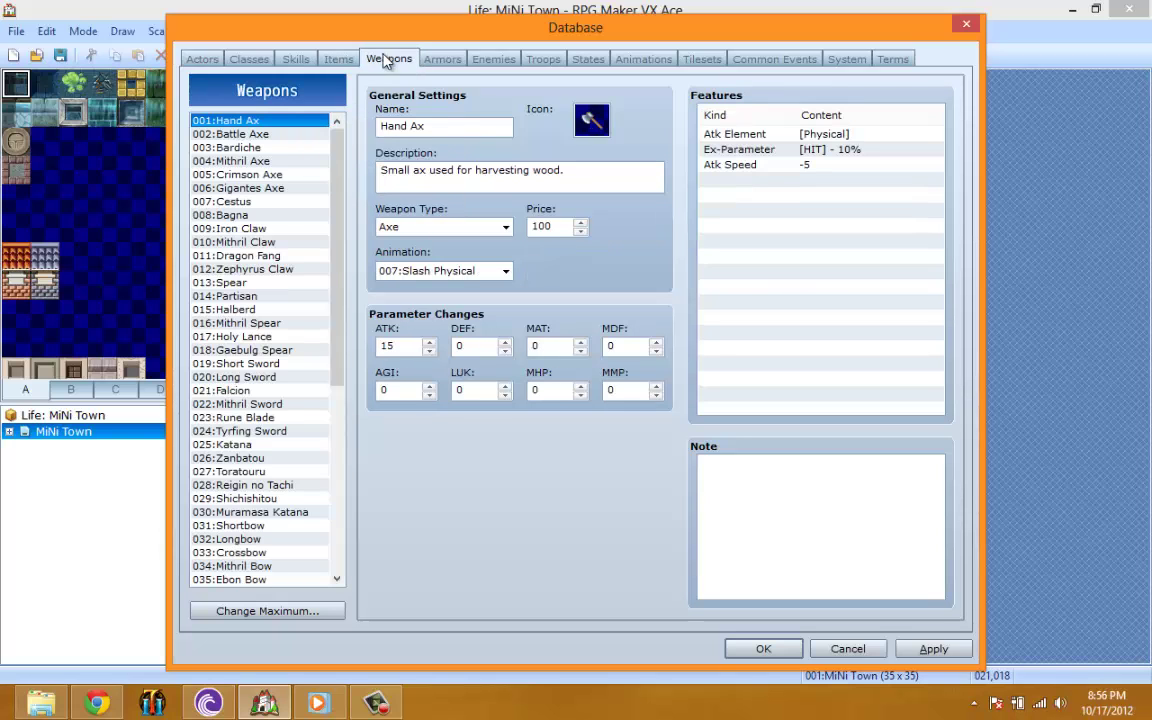
click(228, 611)
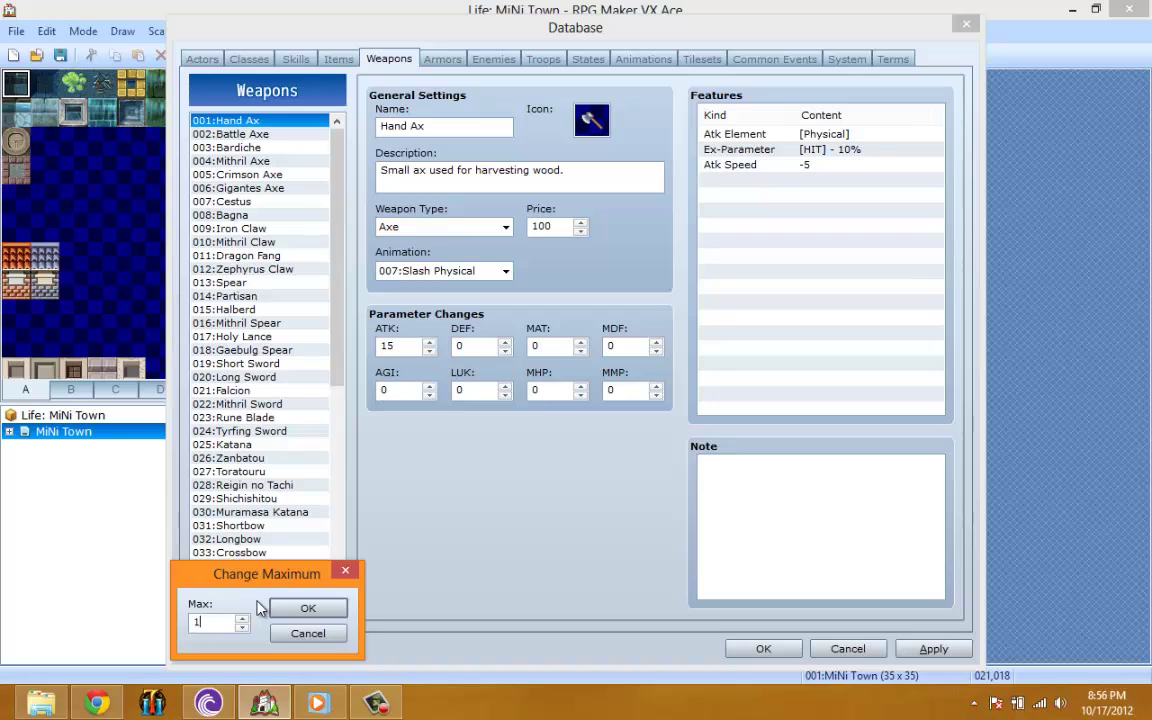
text(1)
key(Return)
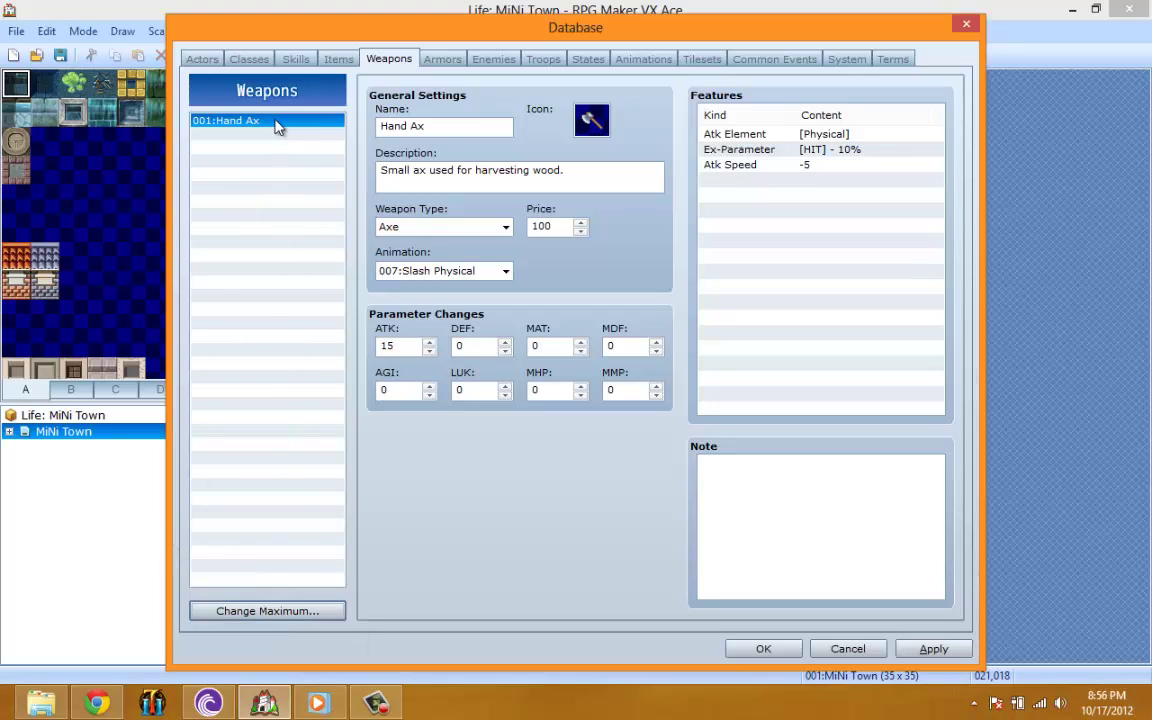
right_click(276, 122)
click(335, 170)
Set the maximum number of armors to 1 and clear the data of the remaining Casual Clothes armor
click(442, 59)
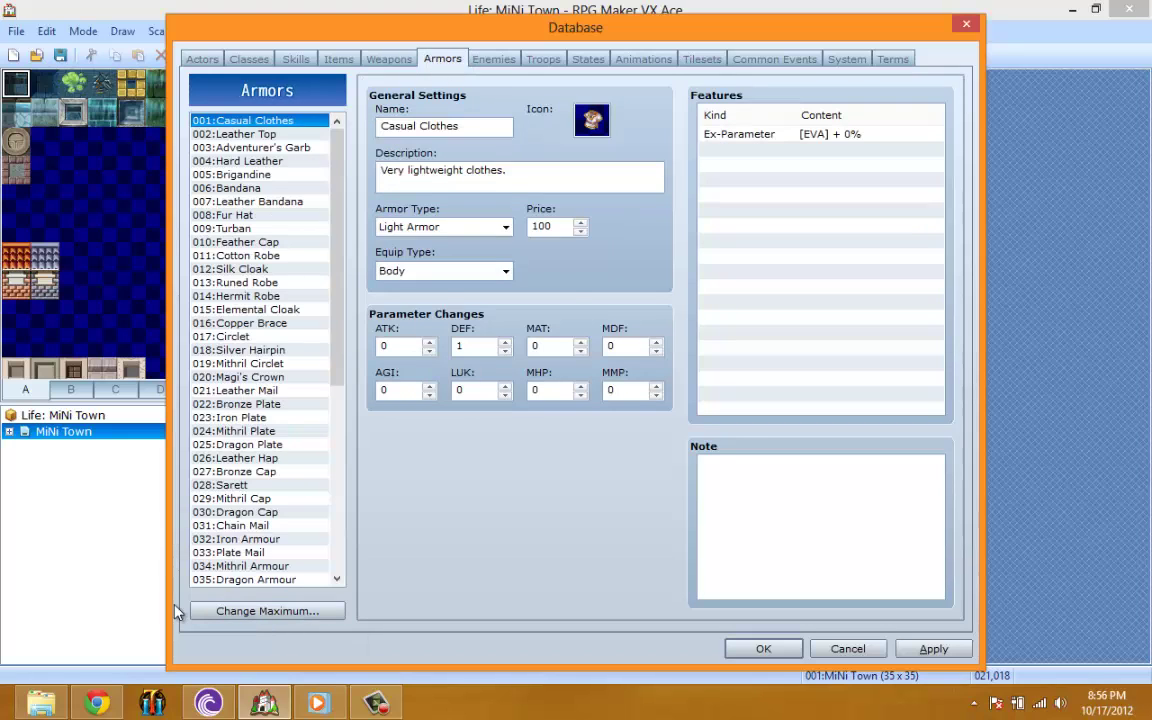
click(228, 610)
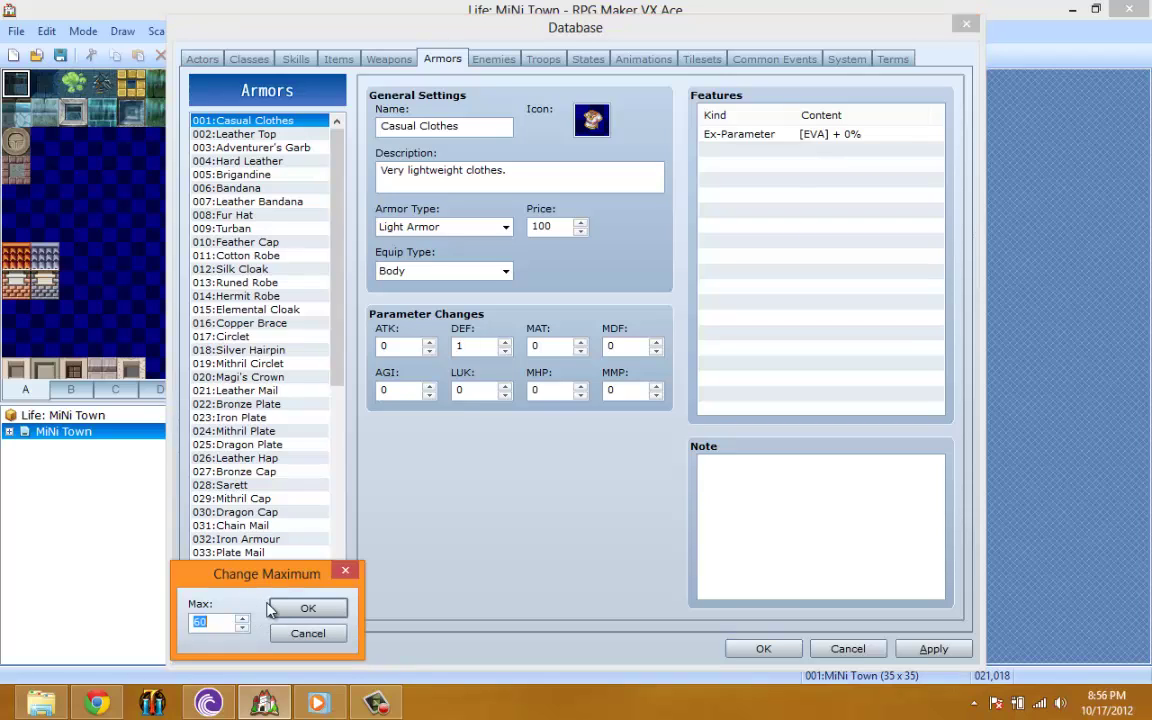
text(1)
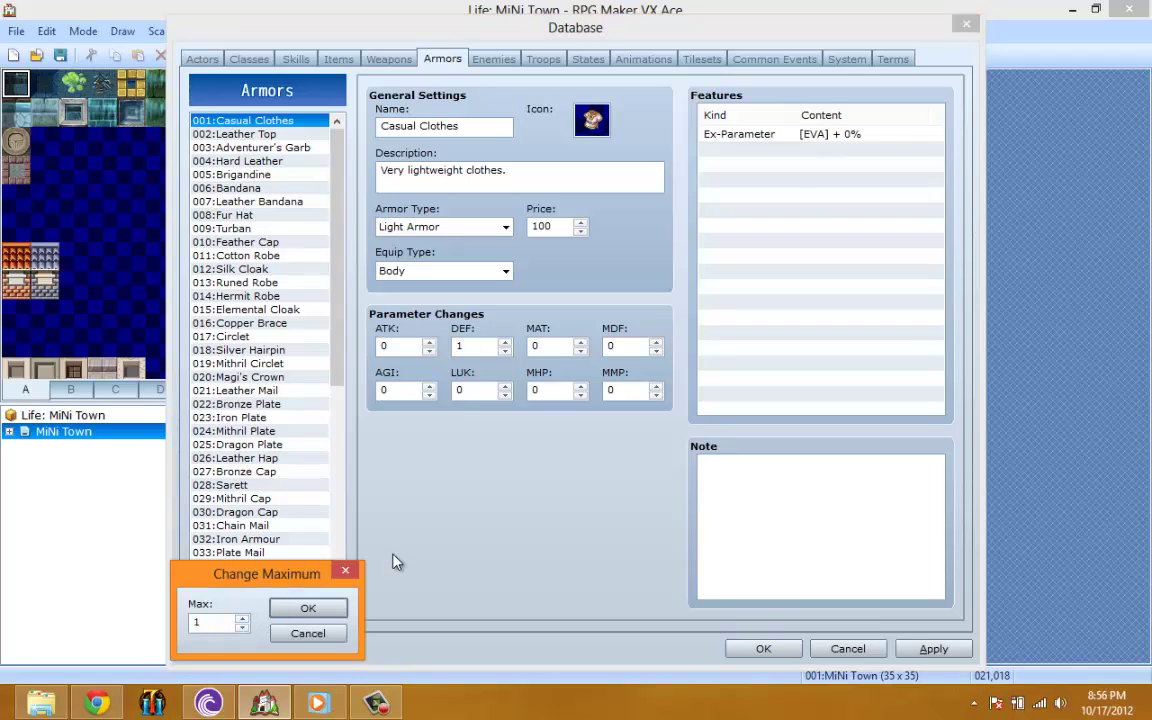
click(308, 609)
right_click(281, 129)
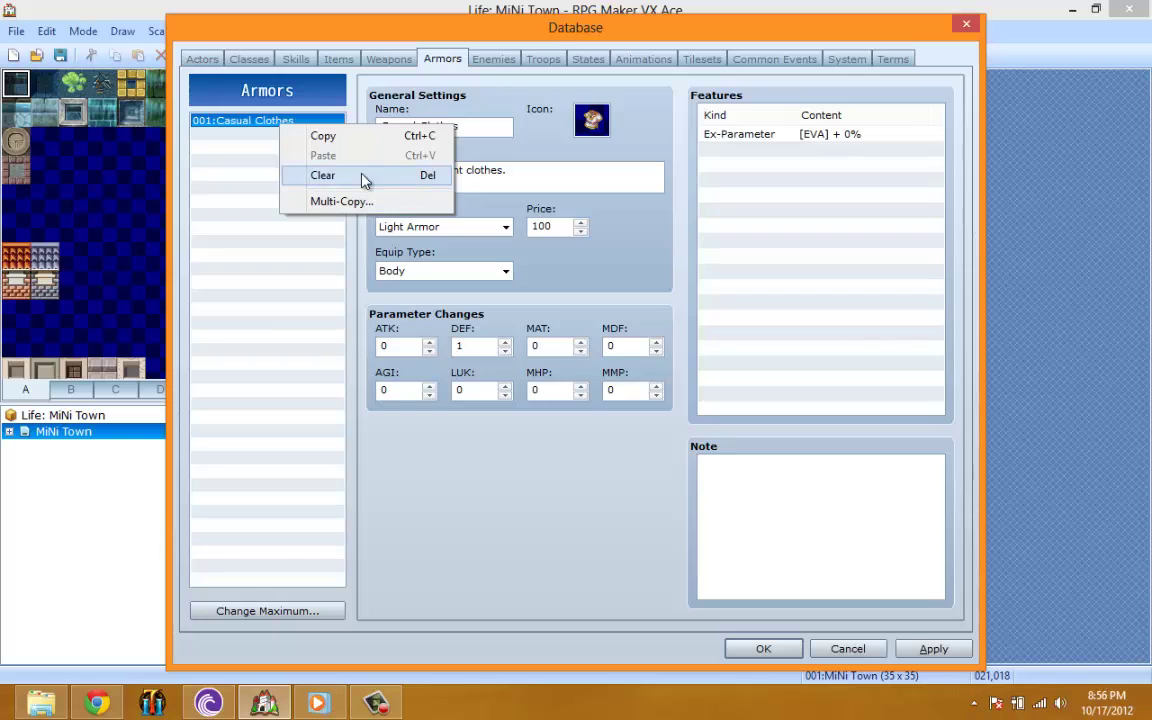
click(362, 178)
Set the maximum number of enemies to 1 and clear the data of the remaining Slime enemy
click(483, 62)
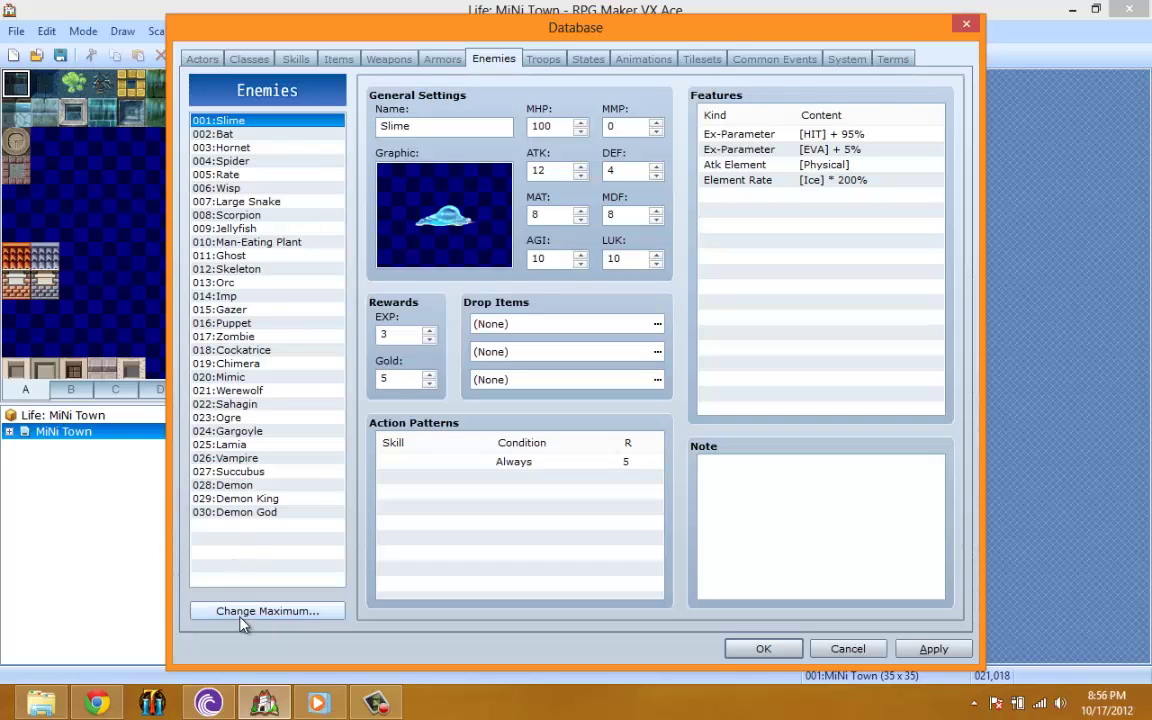
click(244, 611)
text(1)
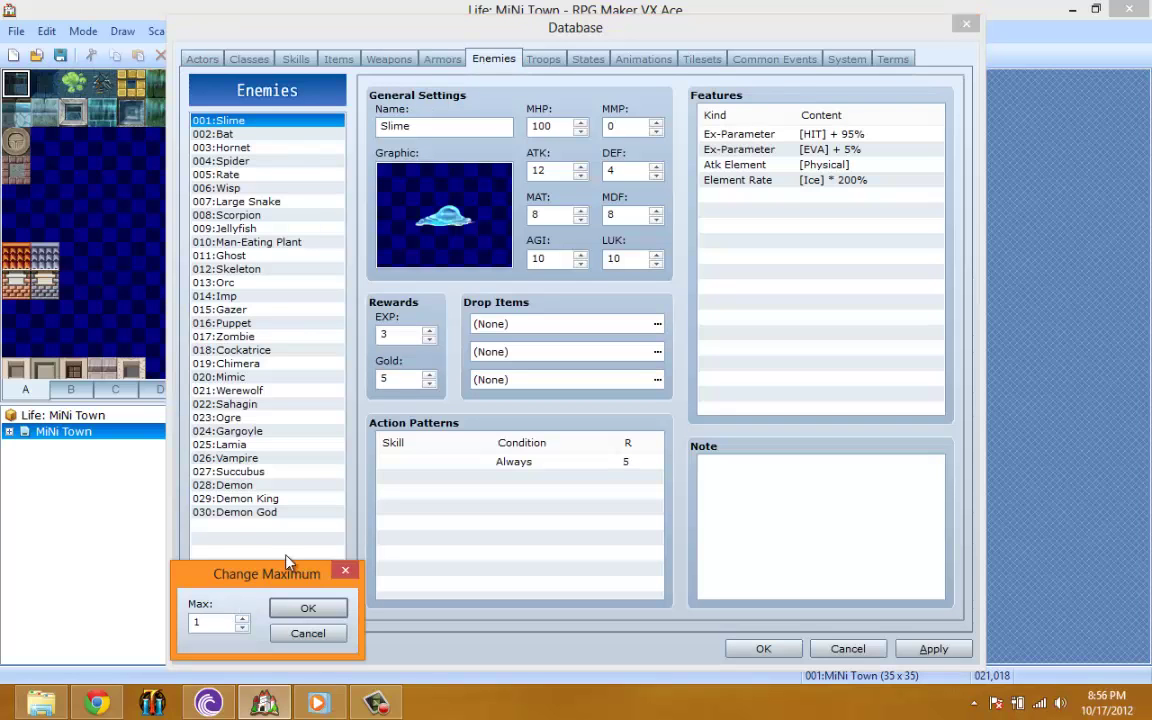
click(308, 607)
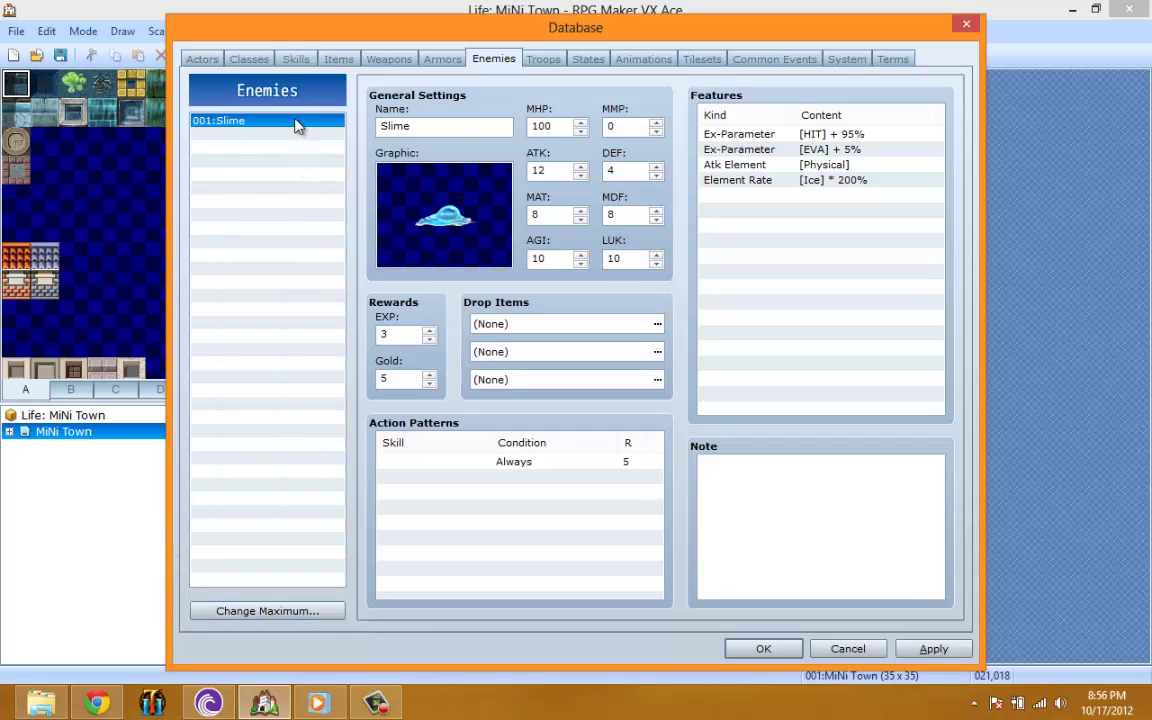
right_click(298, 122)
click(336, 172)
Set the maximum number of troops to 1, keeping only the first troop entry
click(543, 59)
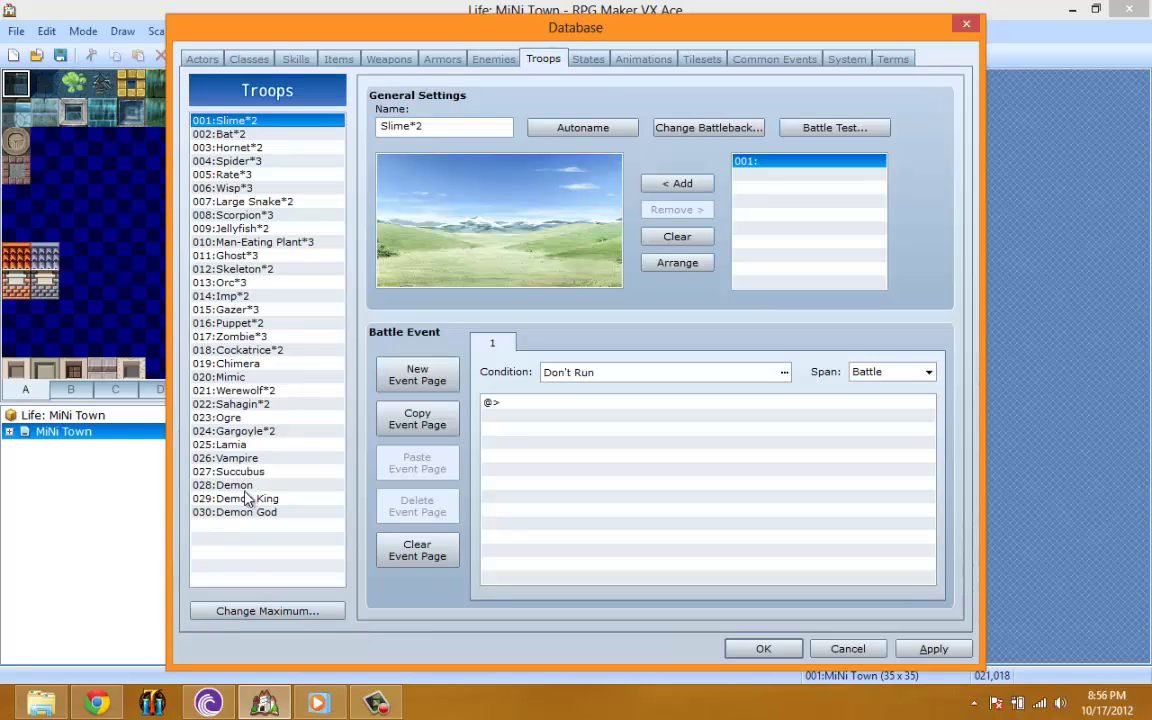
click(257, 610)
right_click(221, 618)
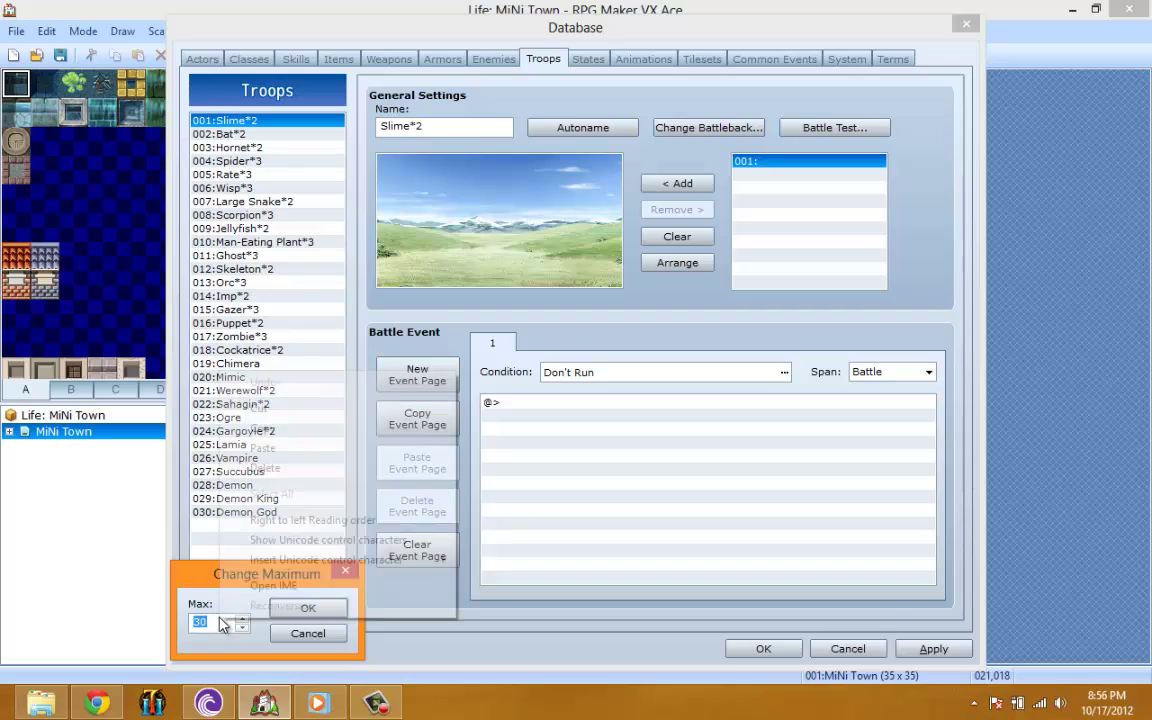
click(188, 557)
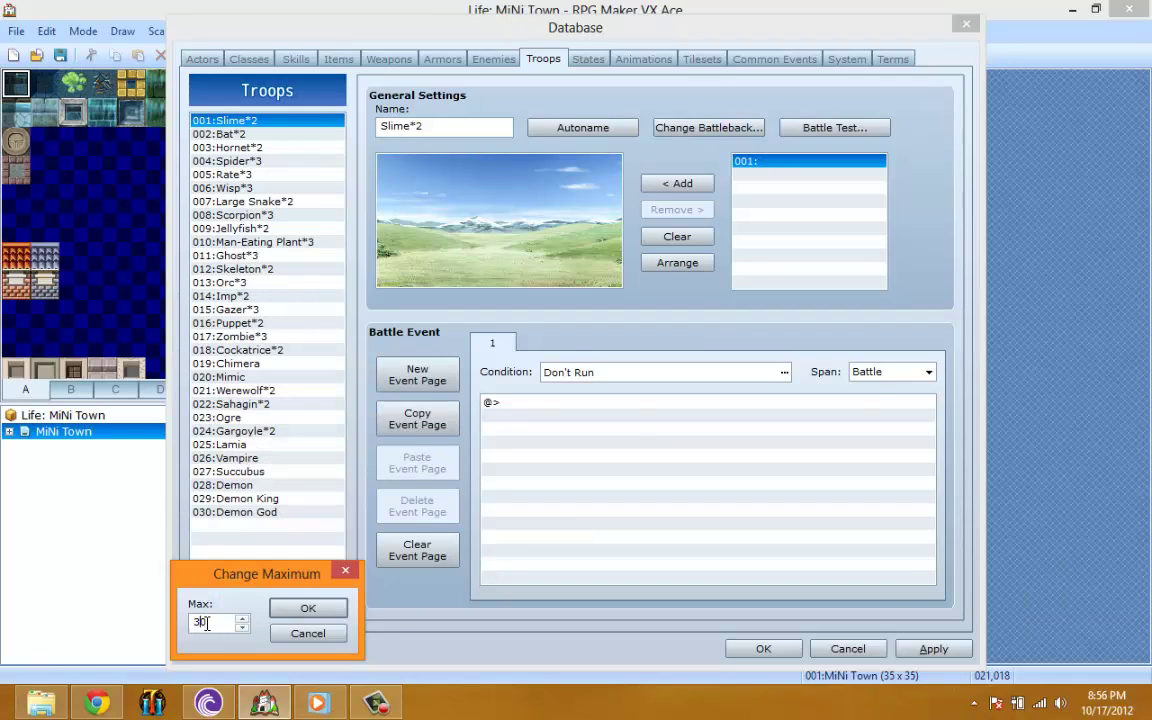
text(1)
click(309, 610)
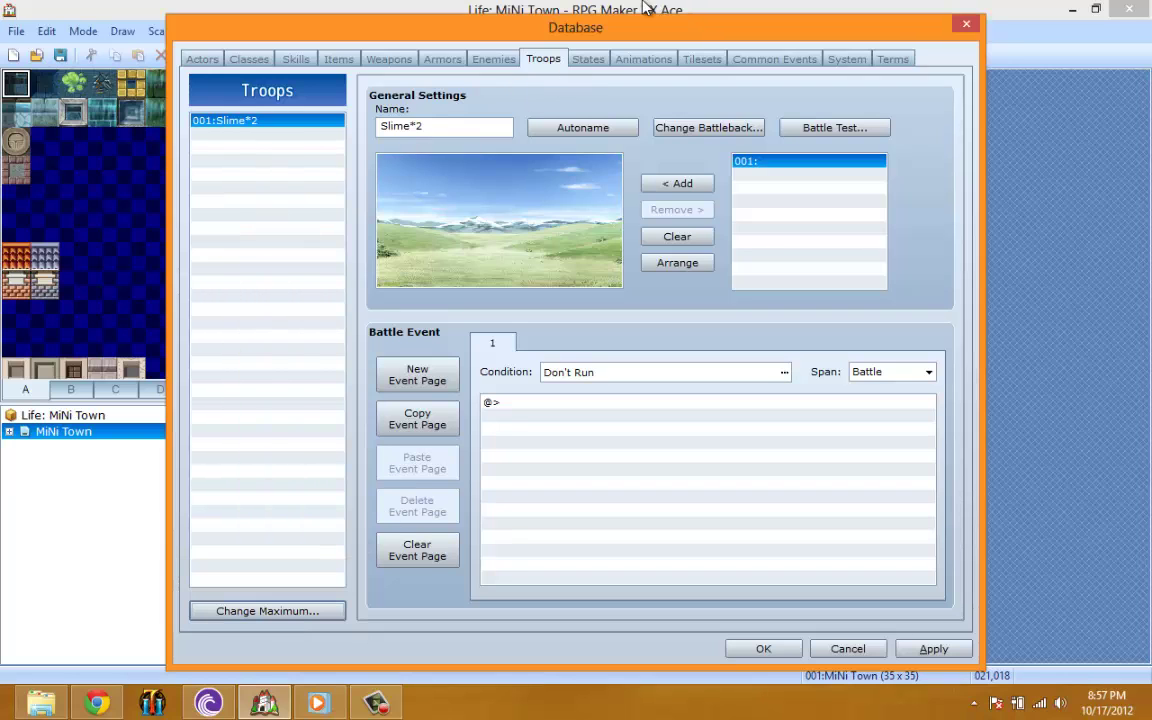
Limit the states list to a maximum of 7 entries, ending with Paralysis
click(588, 59)
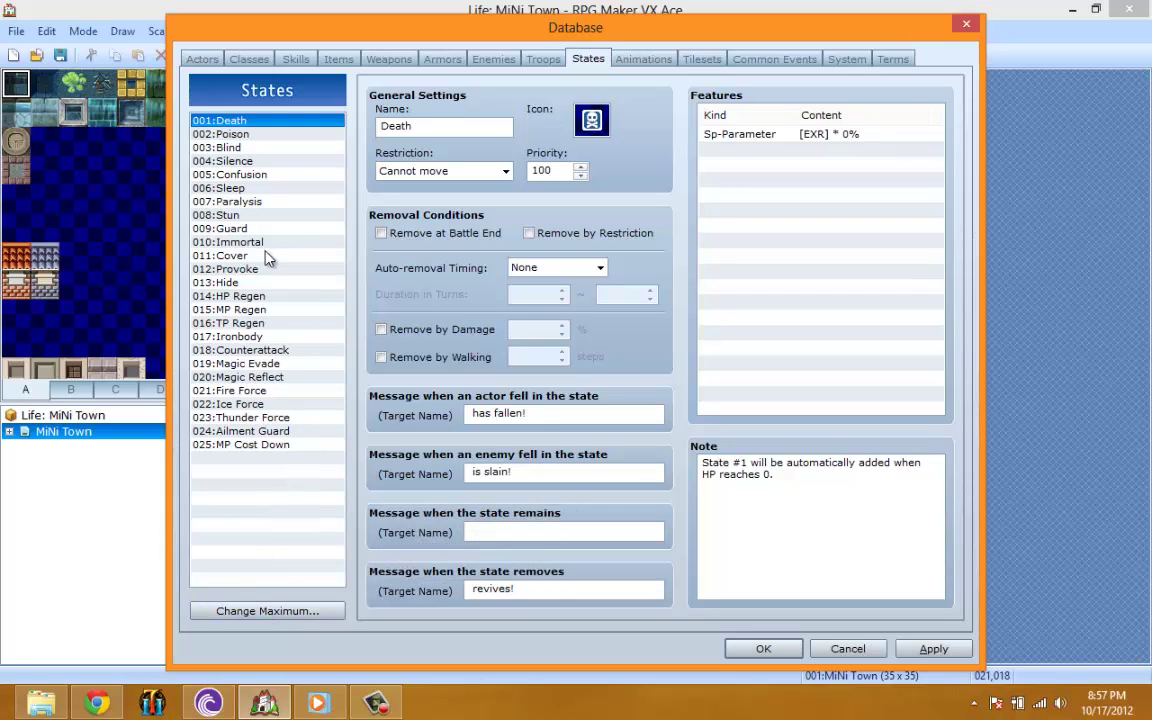
click(240, 202)
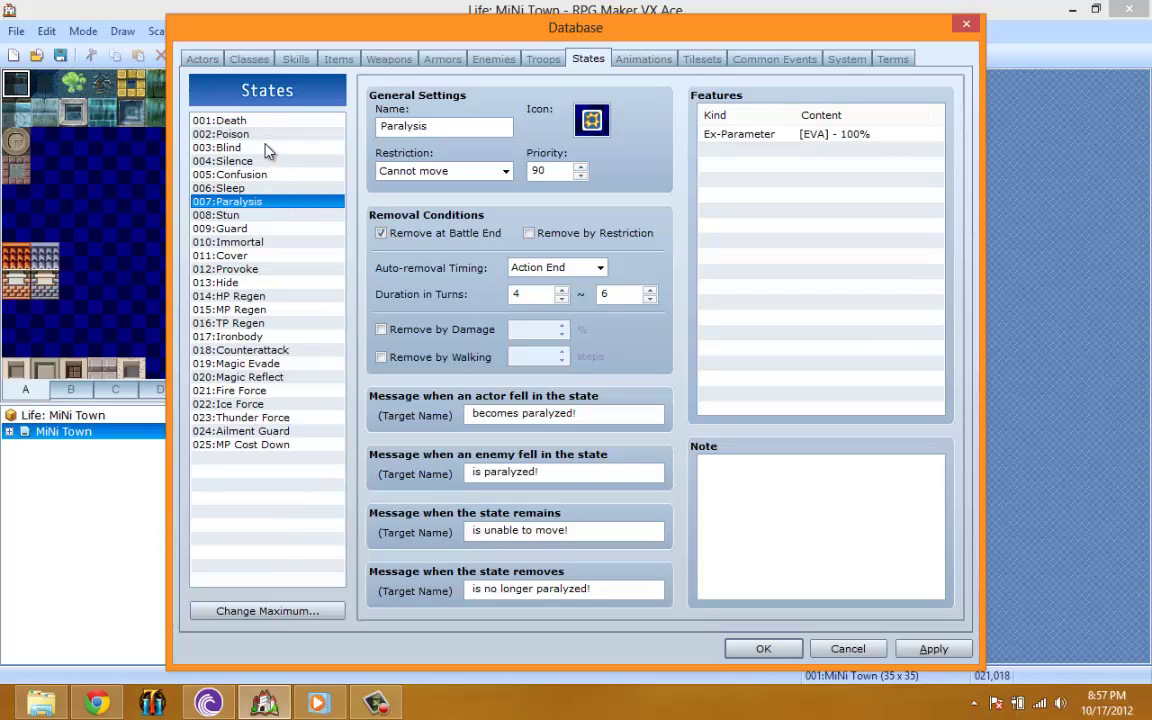
click(272, 611)
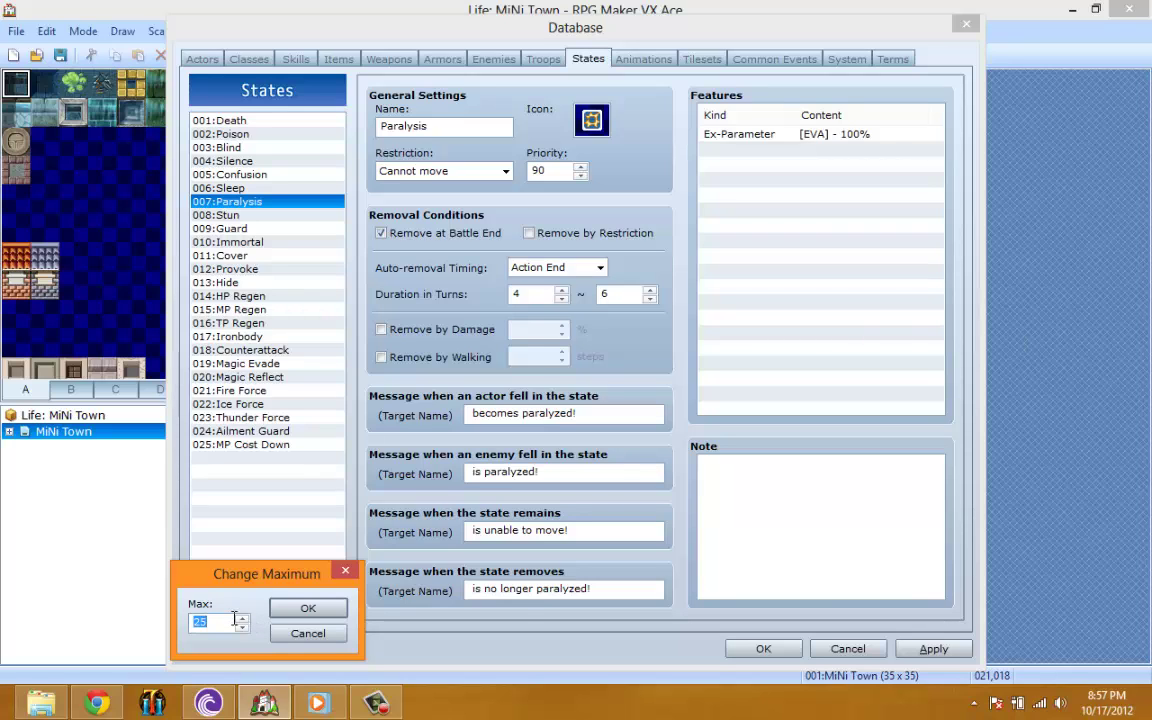
text(7)
click(330, 608)
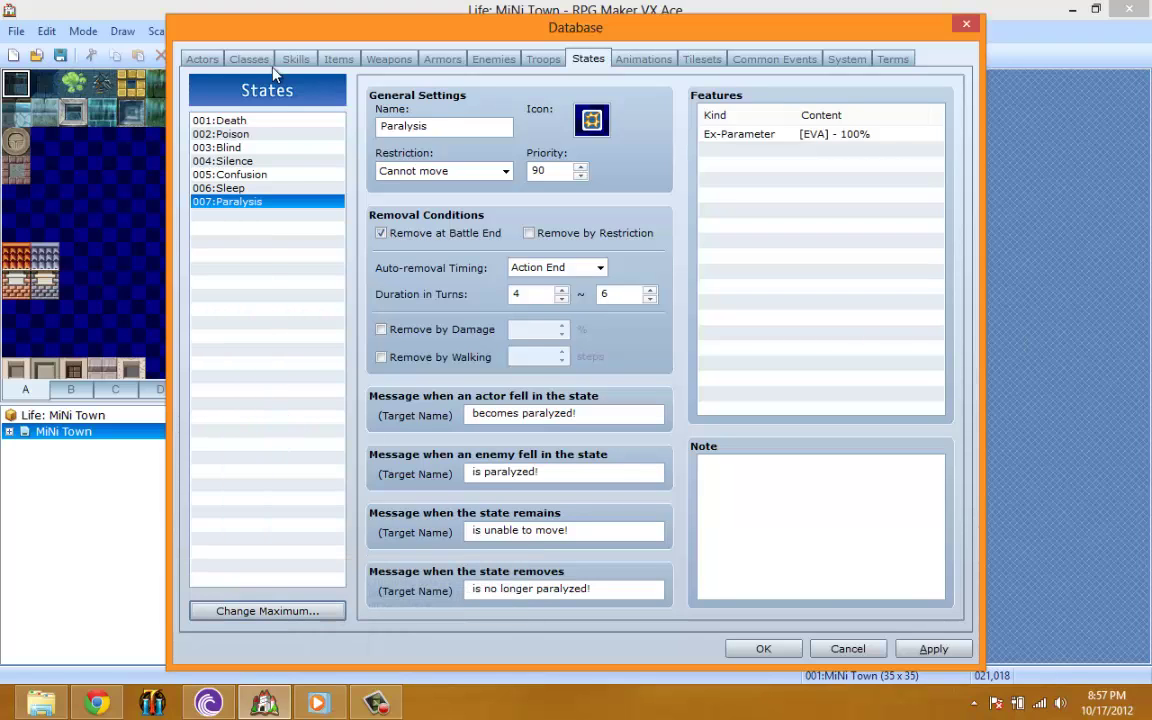
Check the Death, Poison and Confusion states and reduce the maximum number of states to 2, keeping only Death and Poison
click(224, 122)
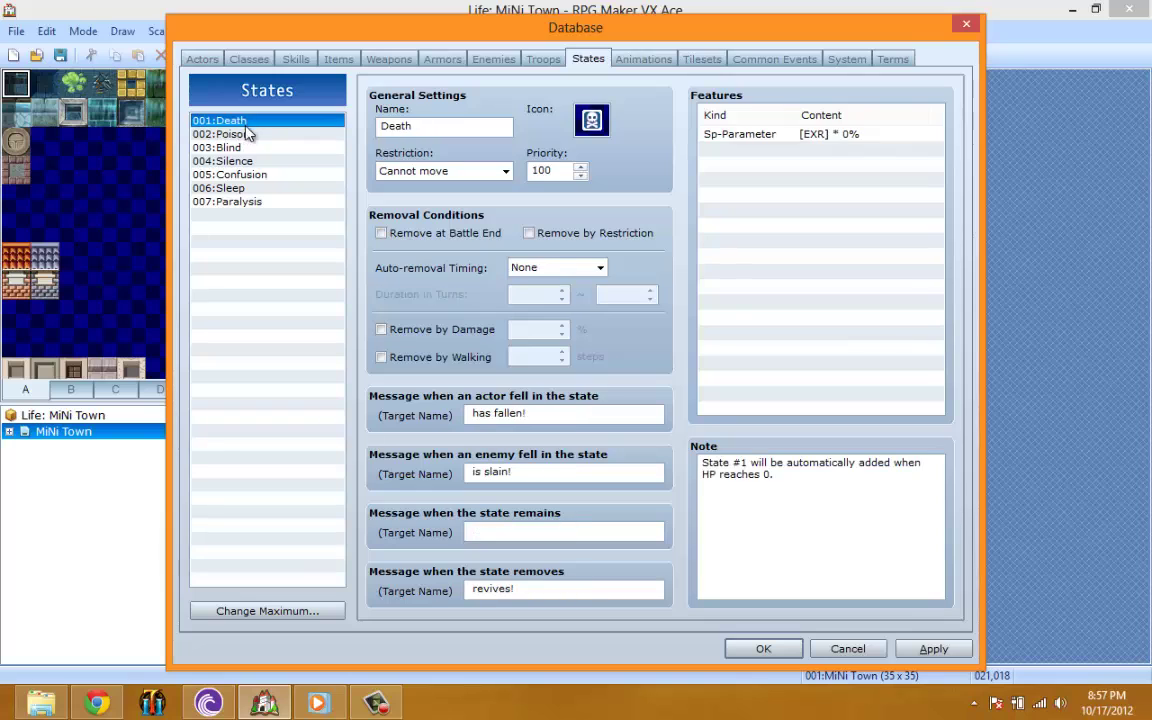
click(245, 136)
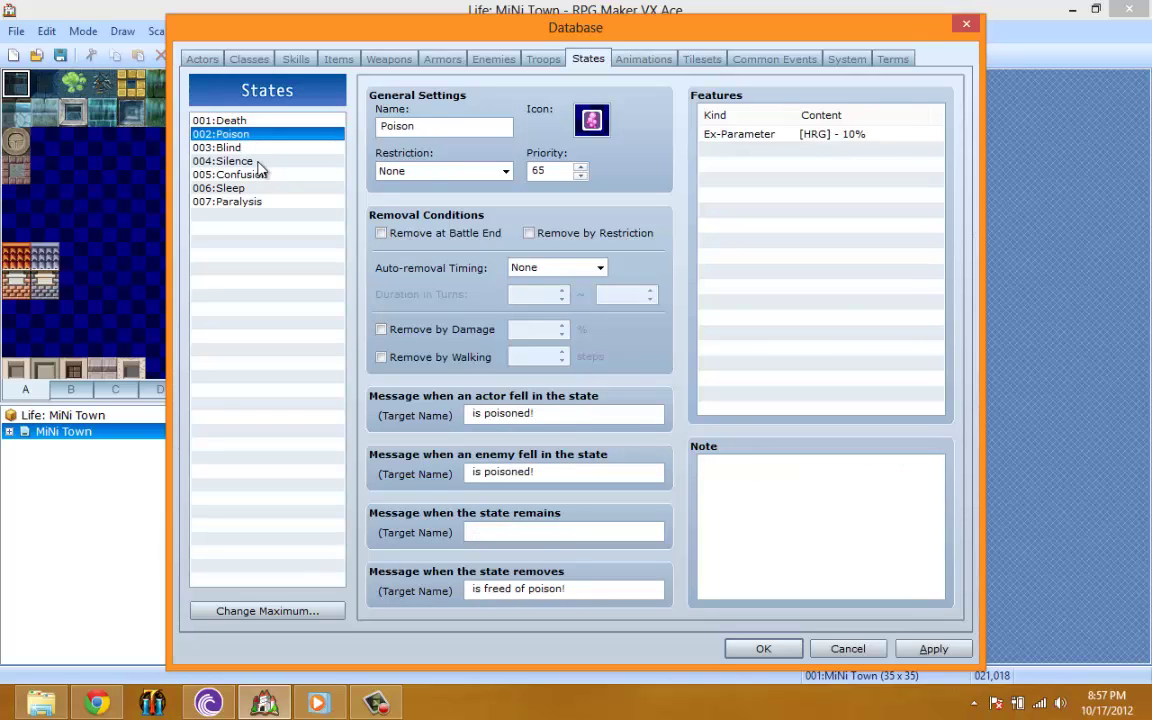
click(245, 175)
right_click(252, 177)
key(Escape)
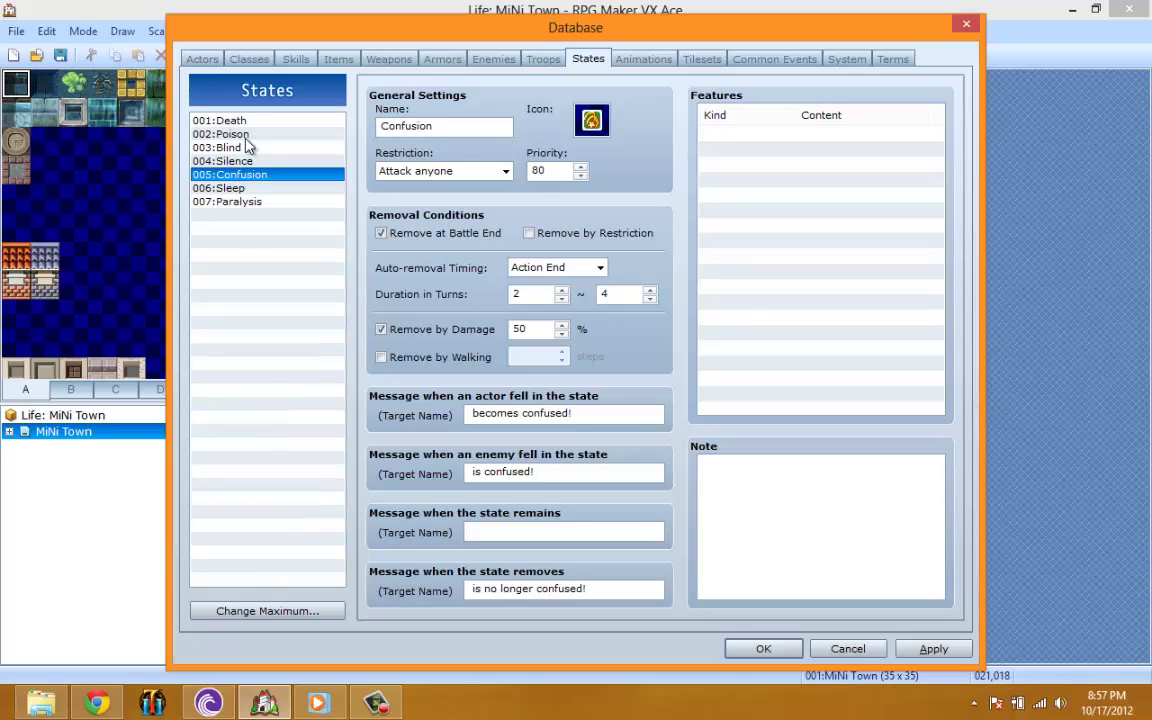
click(265, 610)
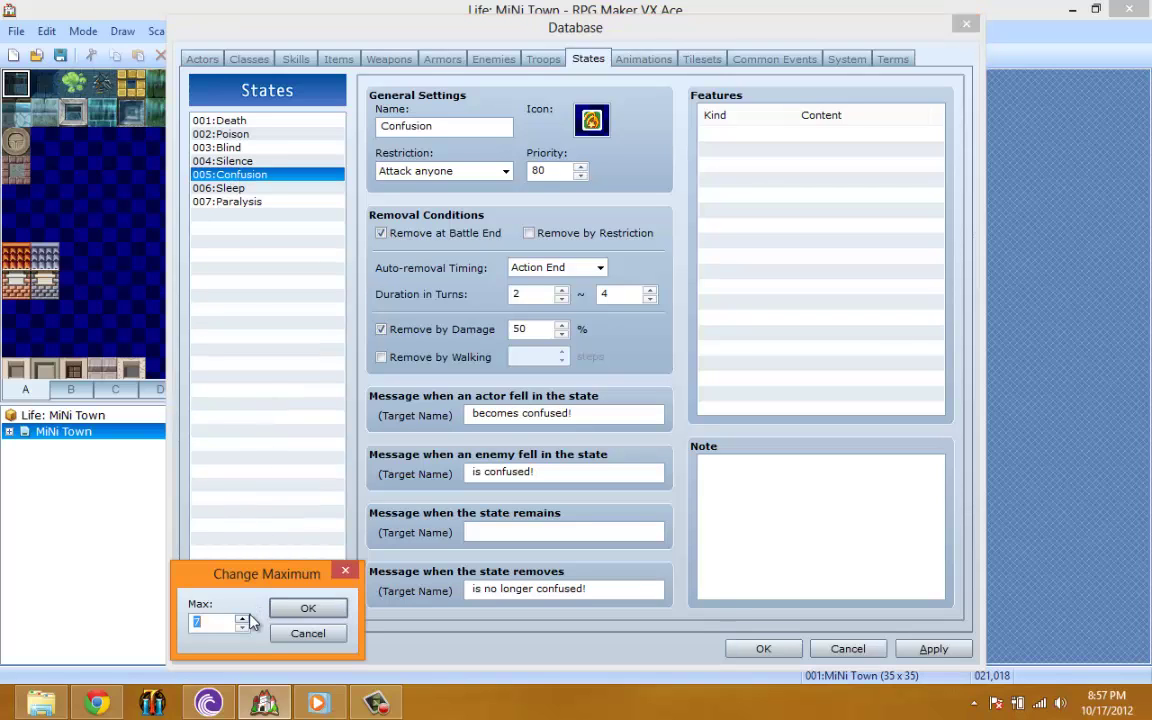
click(241, 627)
click(296, 609)
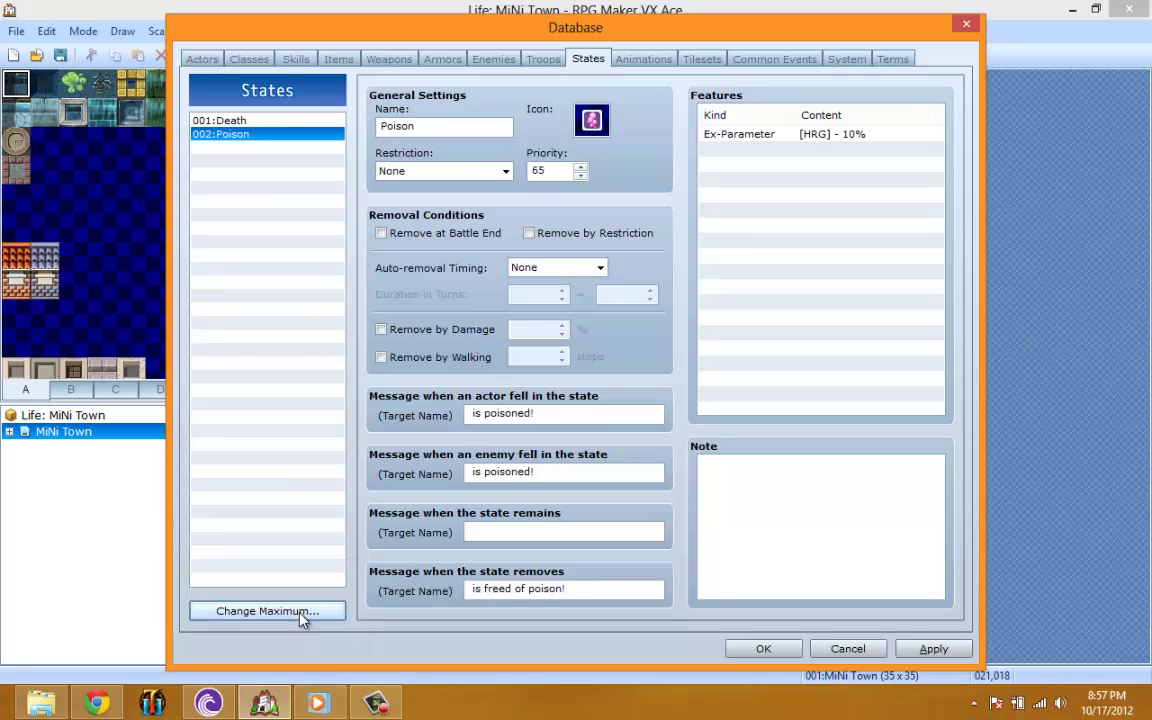
click(374, 704)
click(340, 641)
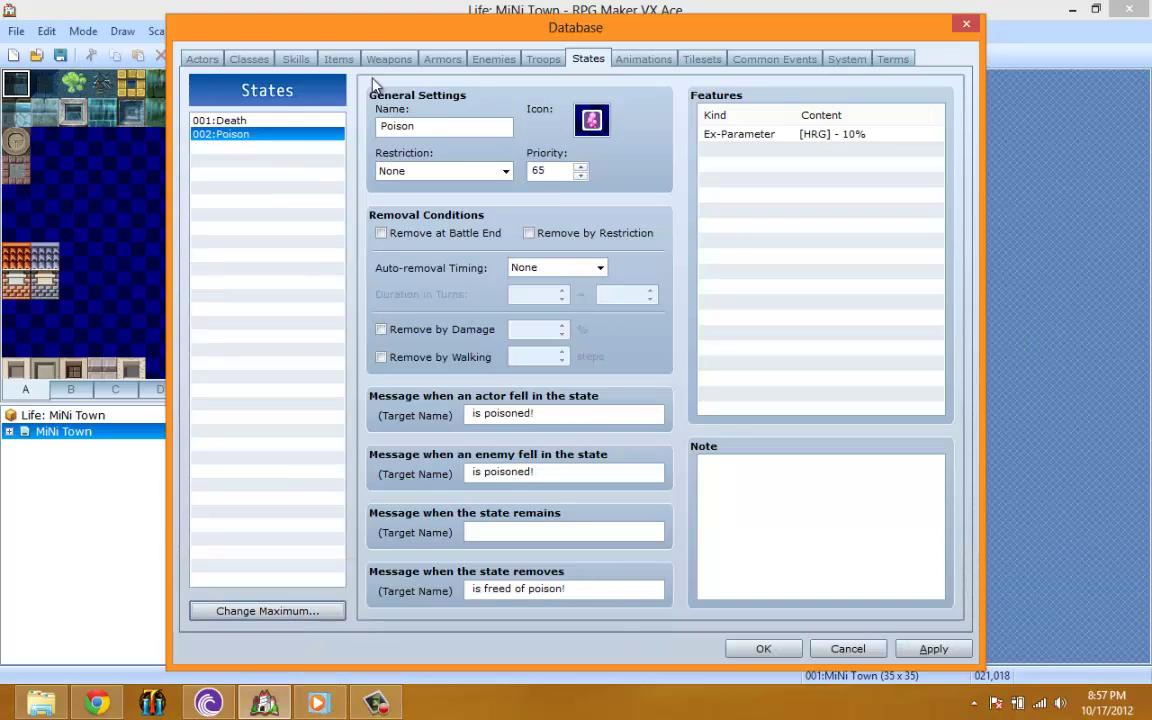
Review the animations, tilesets, classes and the contents of the WorldSet [1] common event
click(248, 120)
click(646, 60)
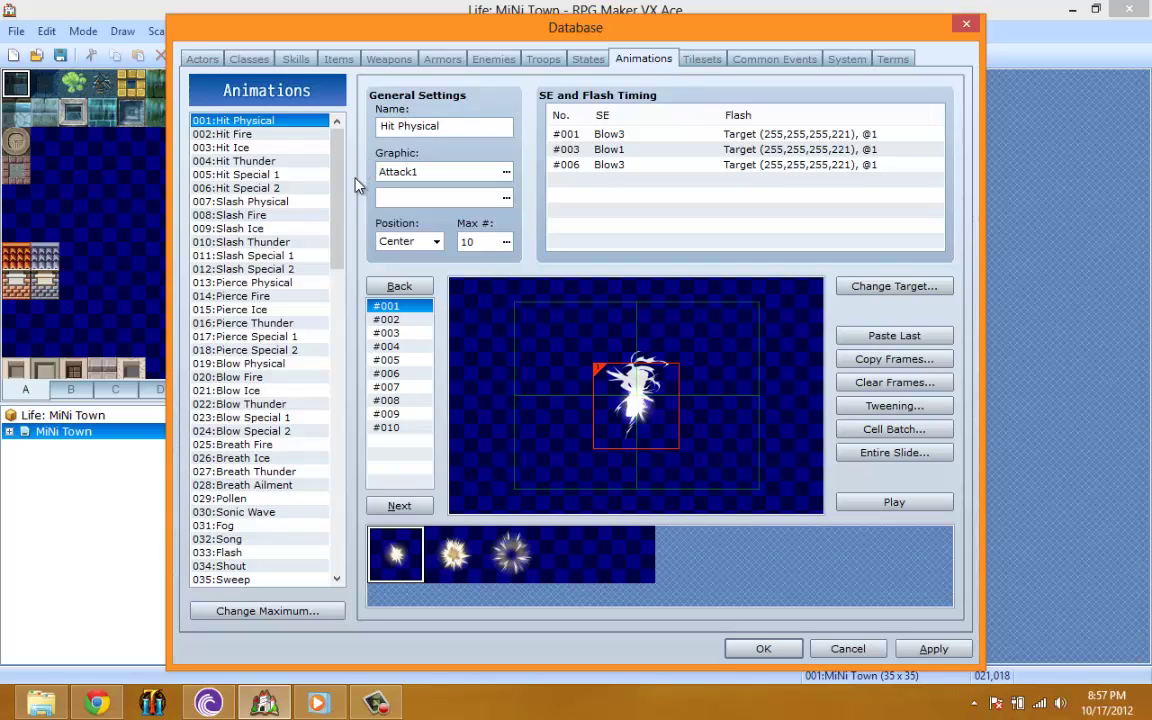
drag(338, 168, 302, 110)
click(702, 58)
click(766, 59)
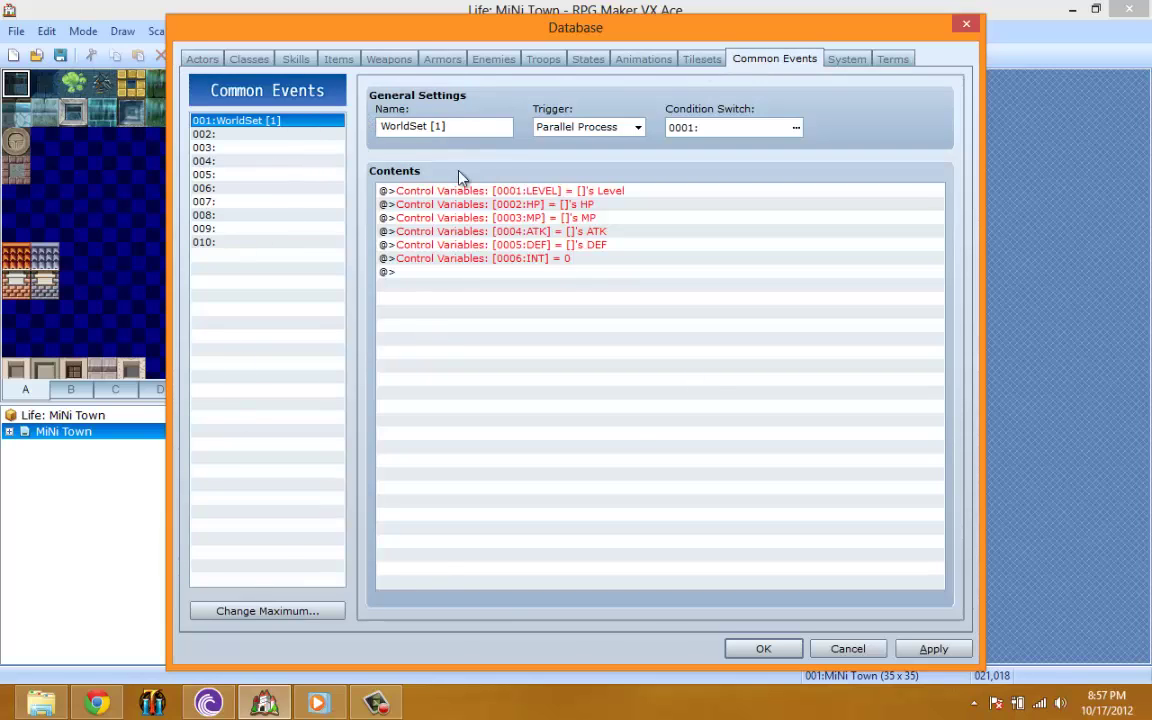
click(490, 217)
click(505, 258)
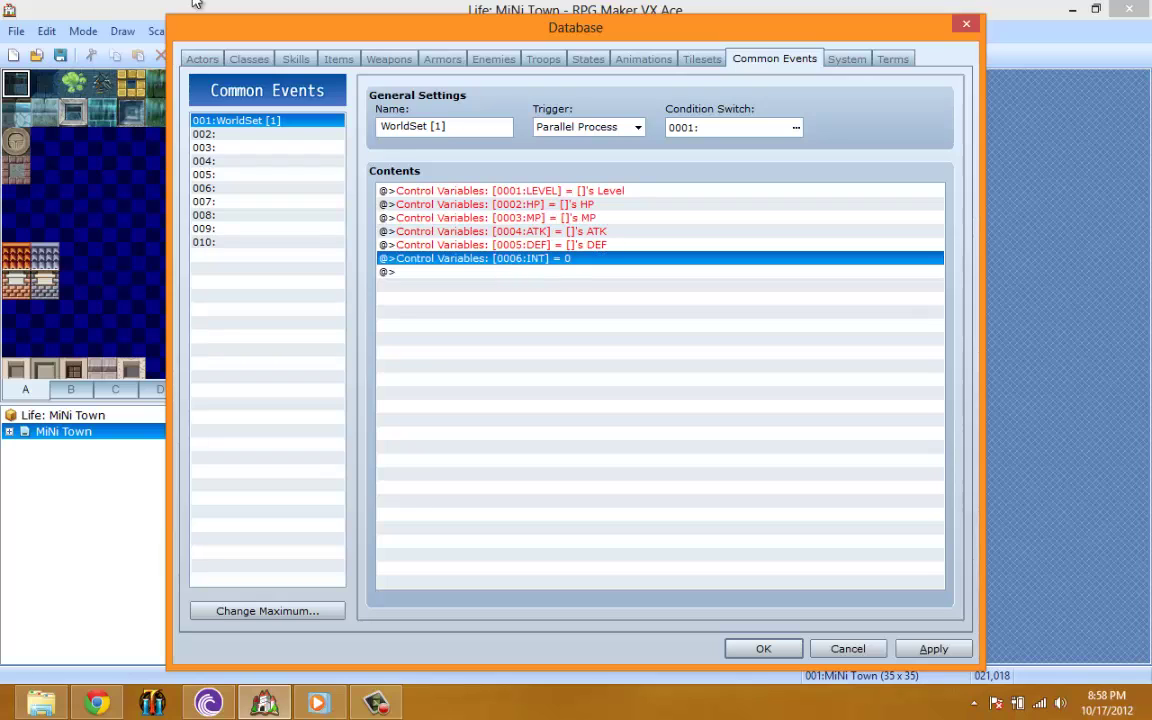
click(247, 62)
click(249, 147)
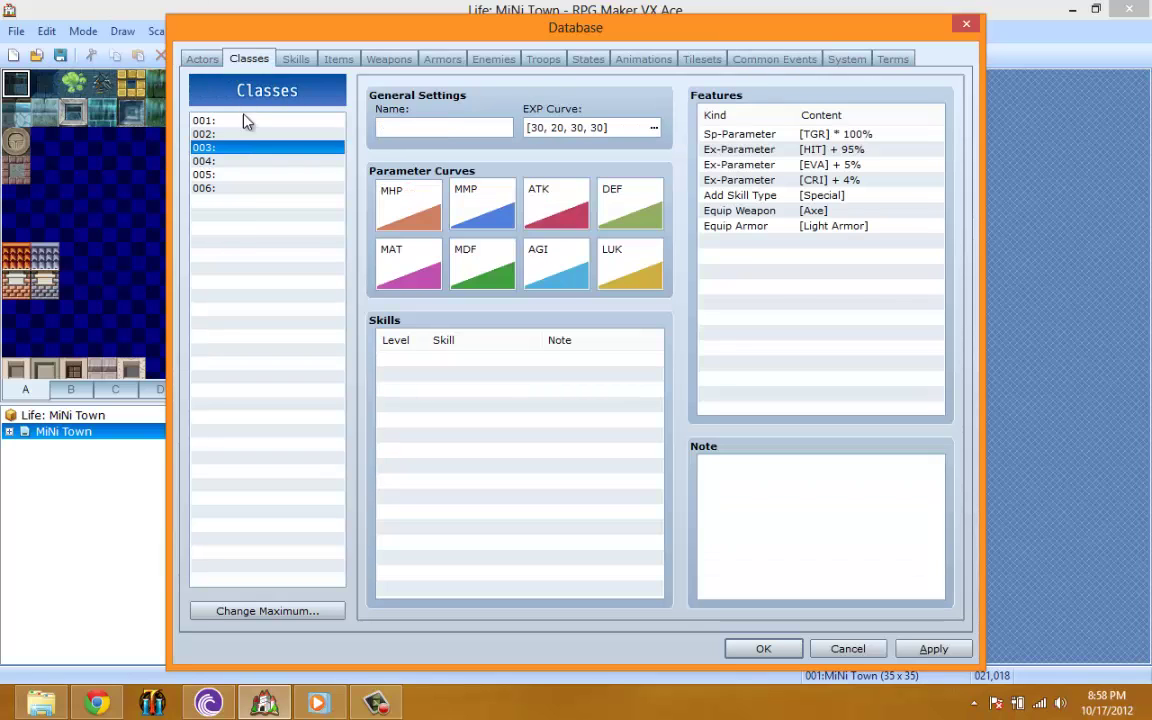
click(705, 59)
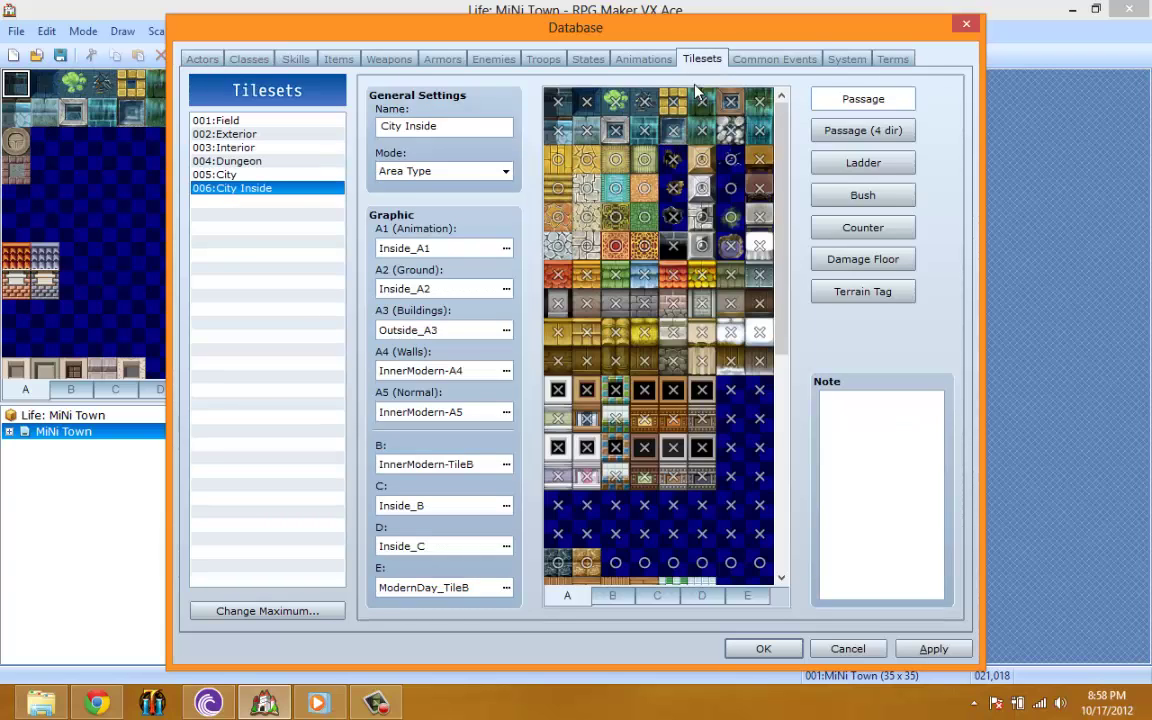
click(770, 58)
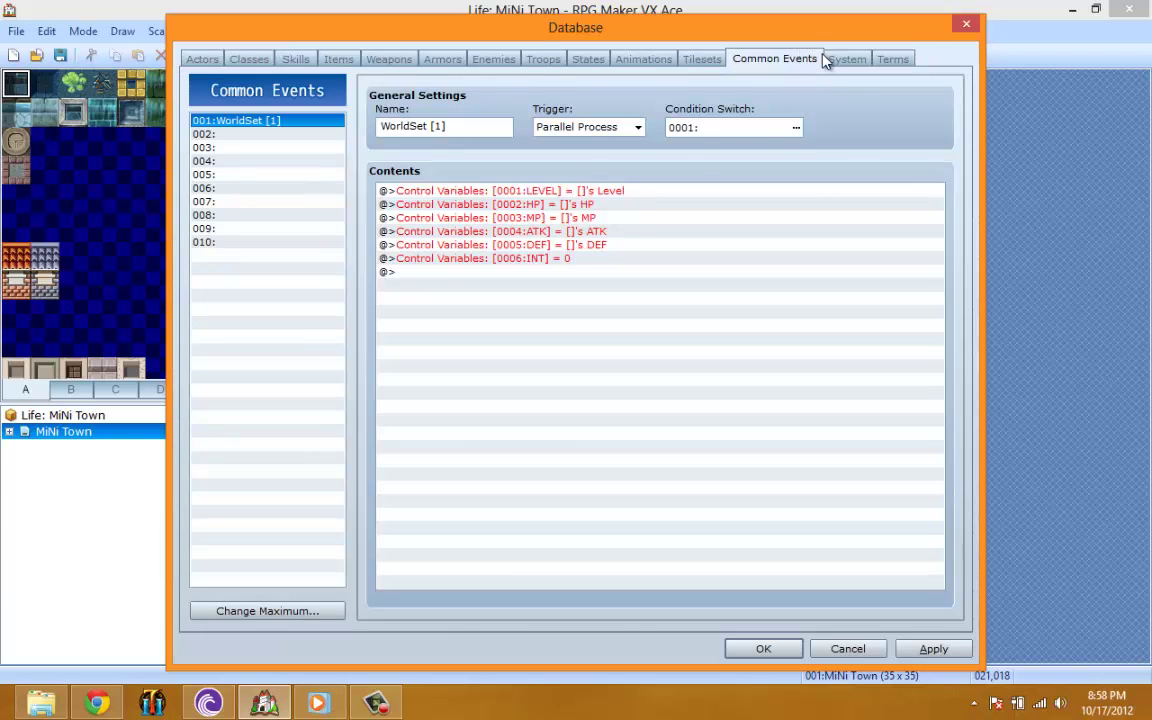
Look over the system settings and play the Cursor2 sound assigned to the cursor sound effect
click(847, 59)
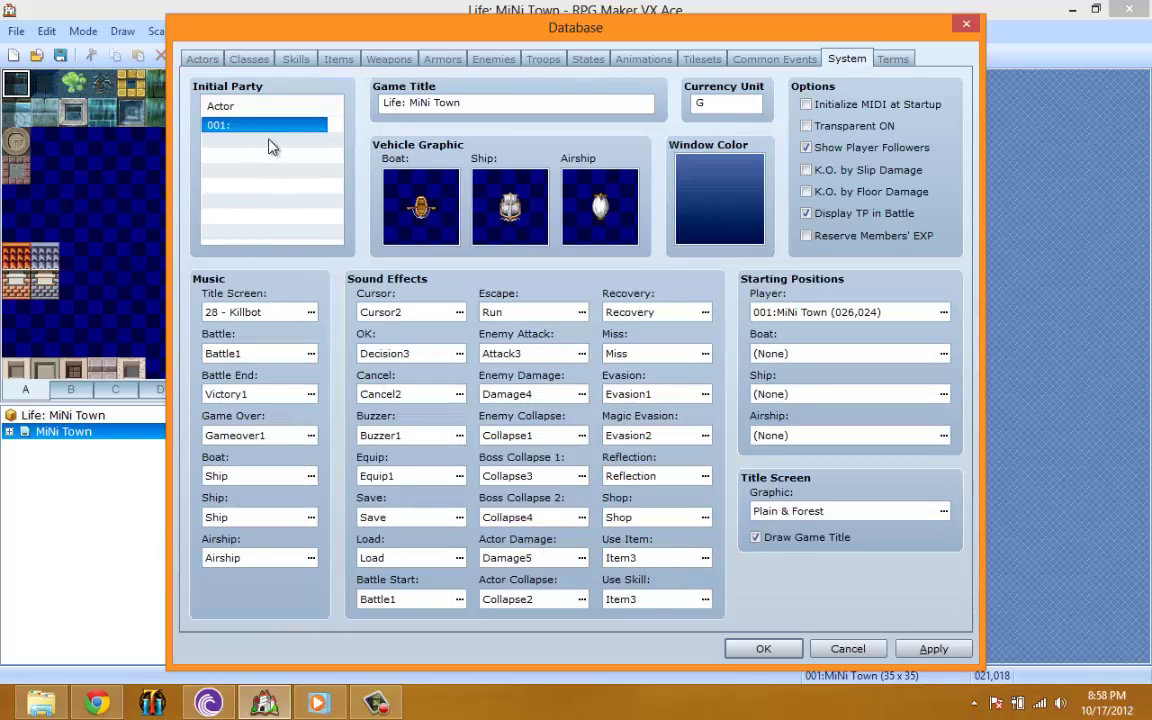
mouse_move(270, 146)
click(459, 312)
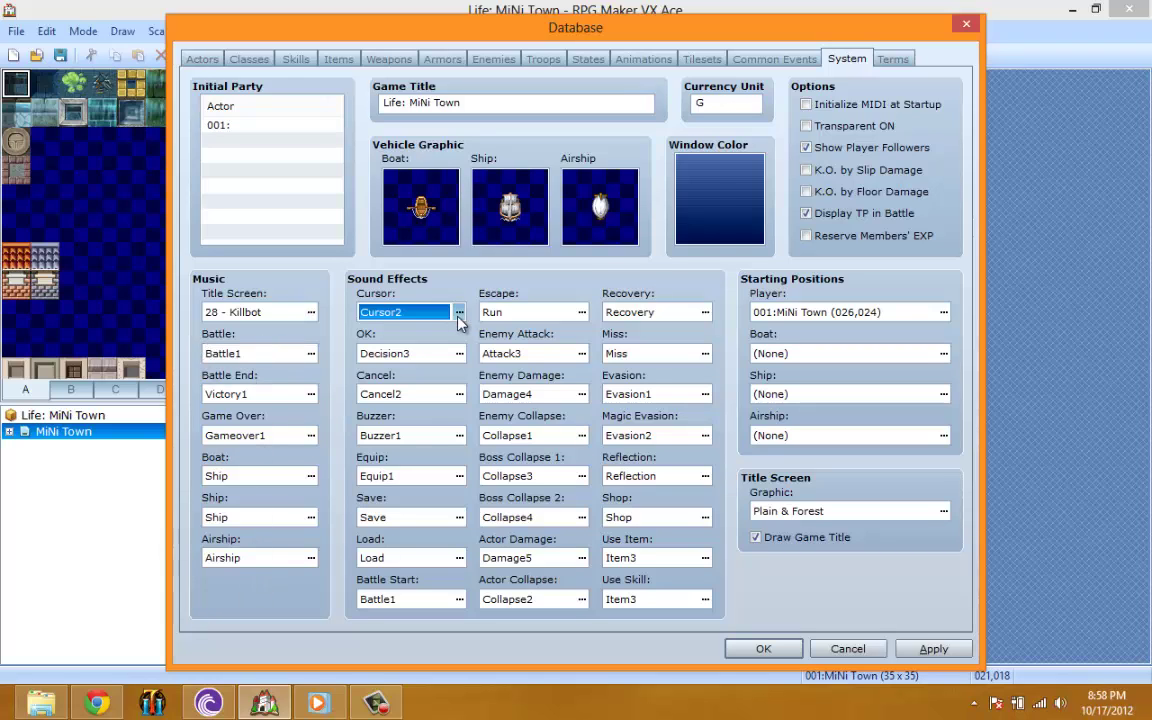
click(660, 189)
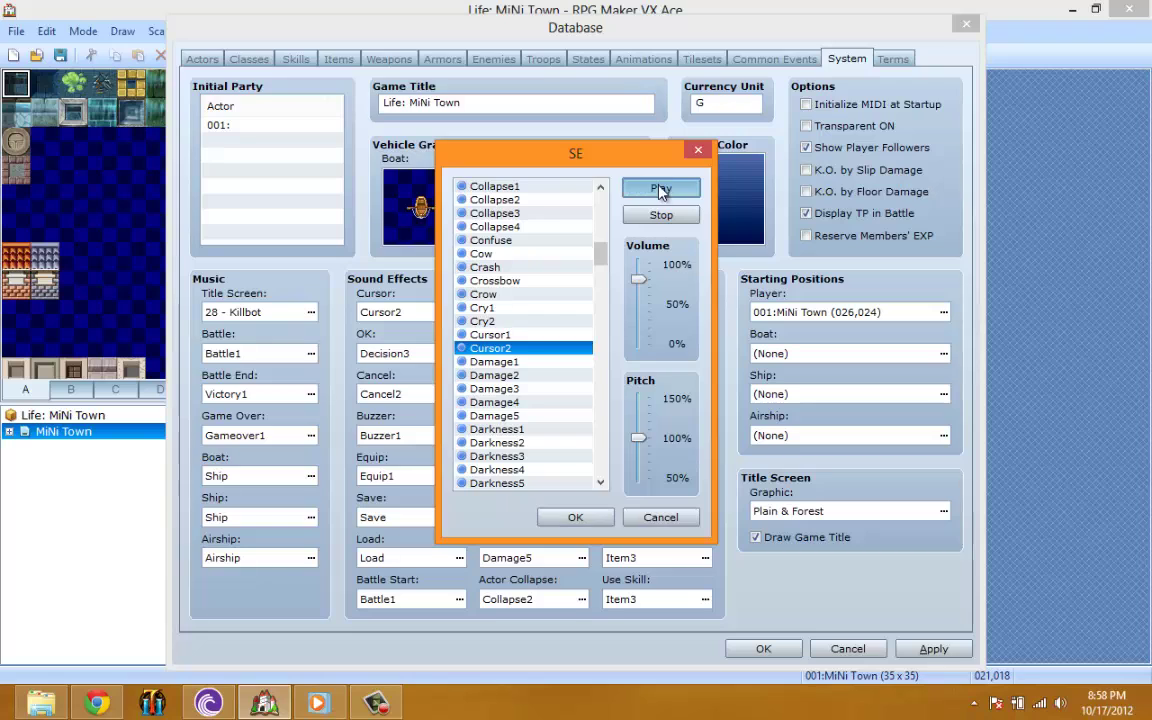
click(575, 517)
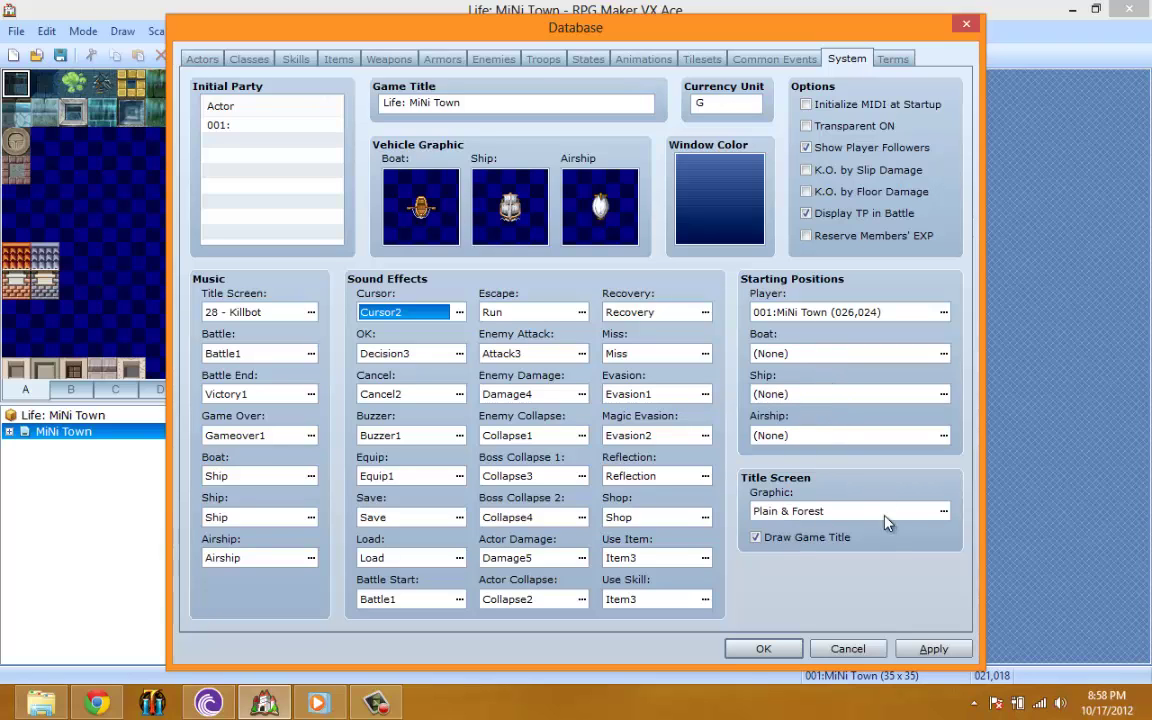
Preview the Dragons, Fire, Gargoyles, Leaves, Mountains and Mist frames over the Plain title background without applying any of them
click(944, 512)
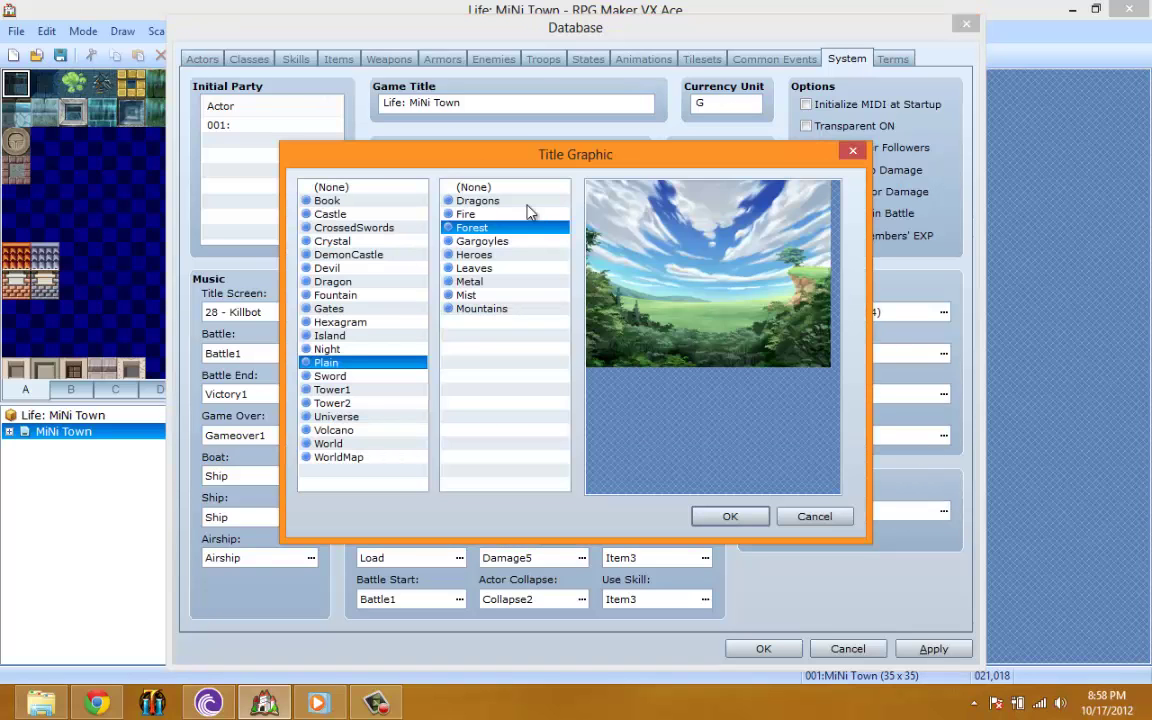
click(500, 202)
click(488, 215)
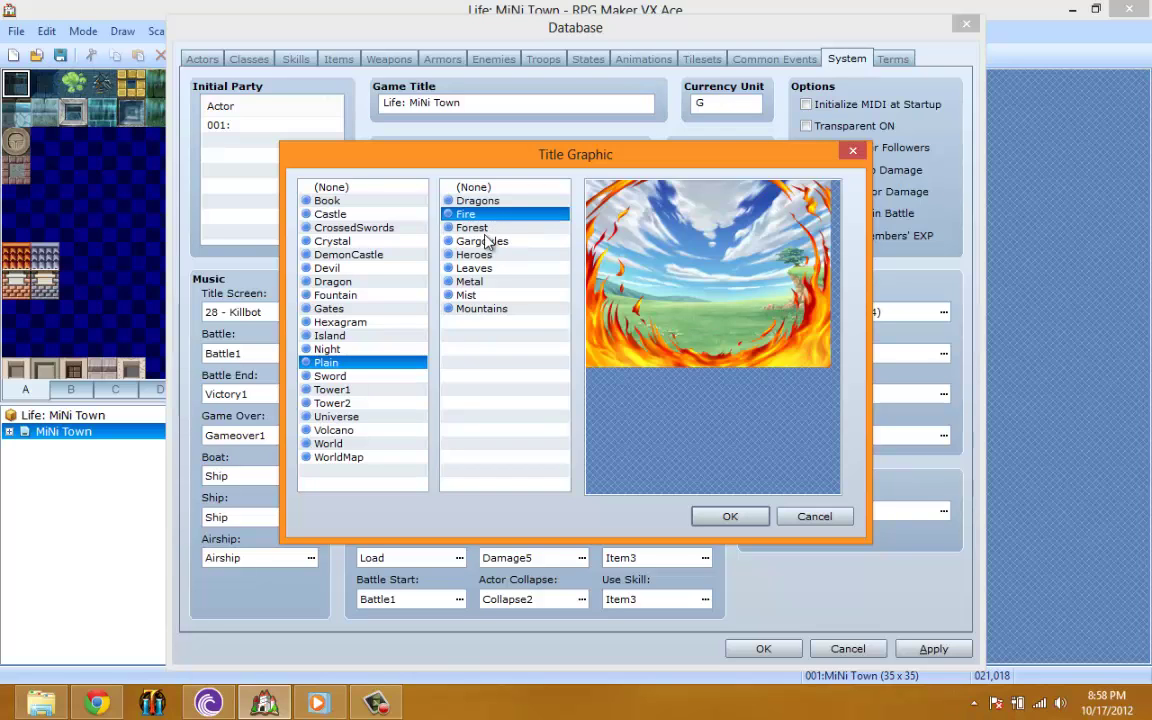
click(487, 242)
click(485, 268)
click(510, 308)
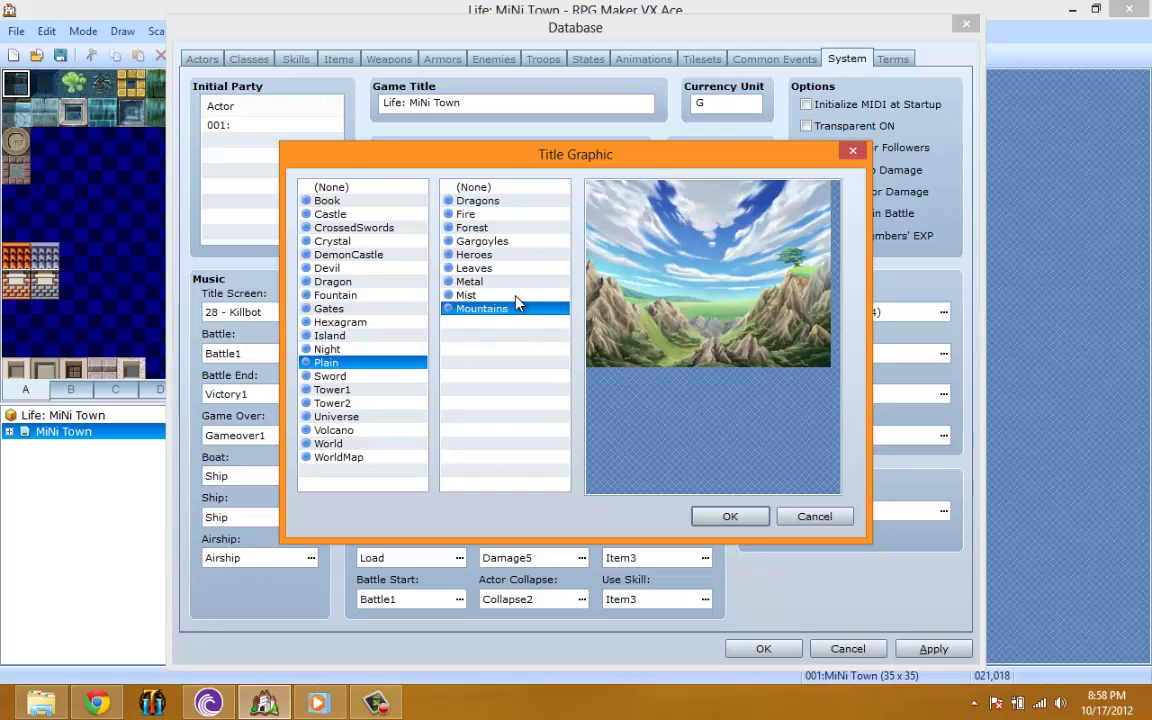
click(500, 296)
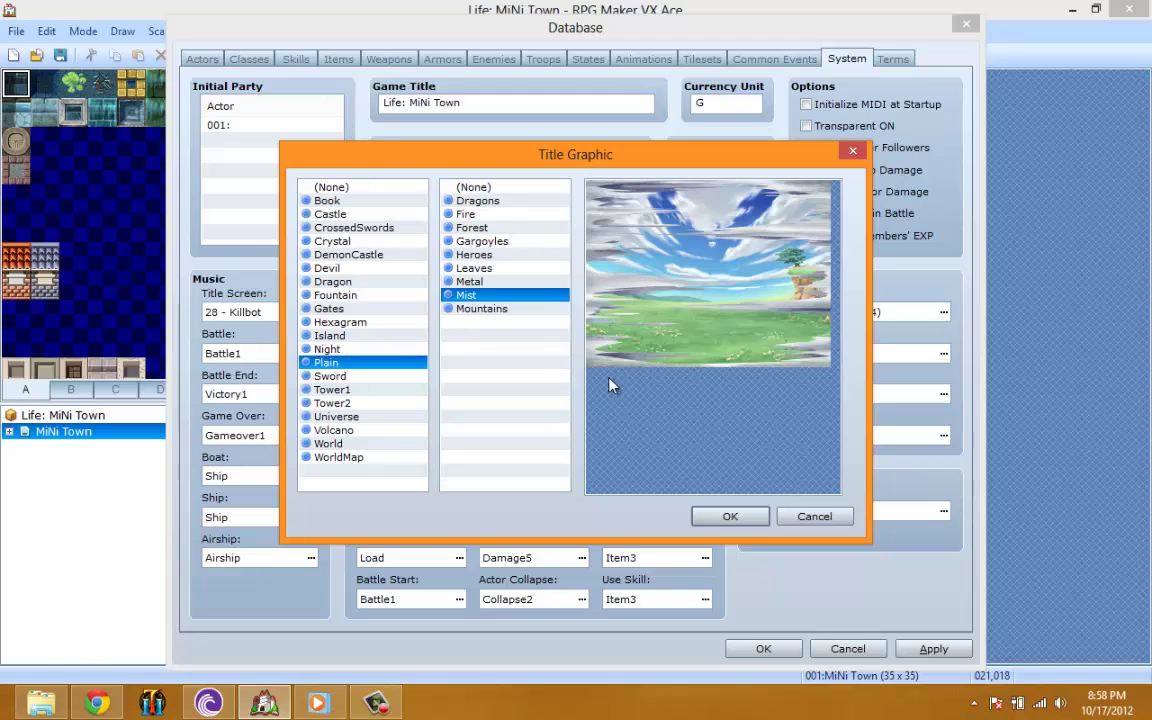
click(808, 515)
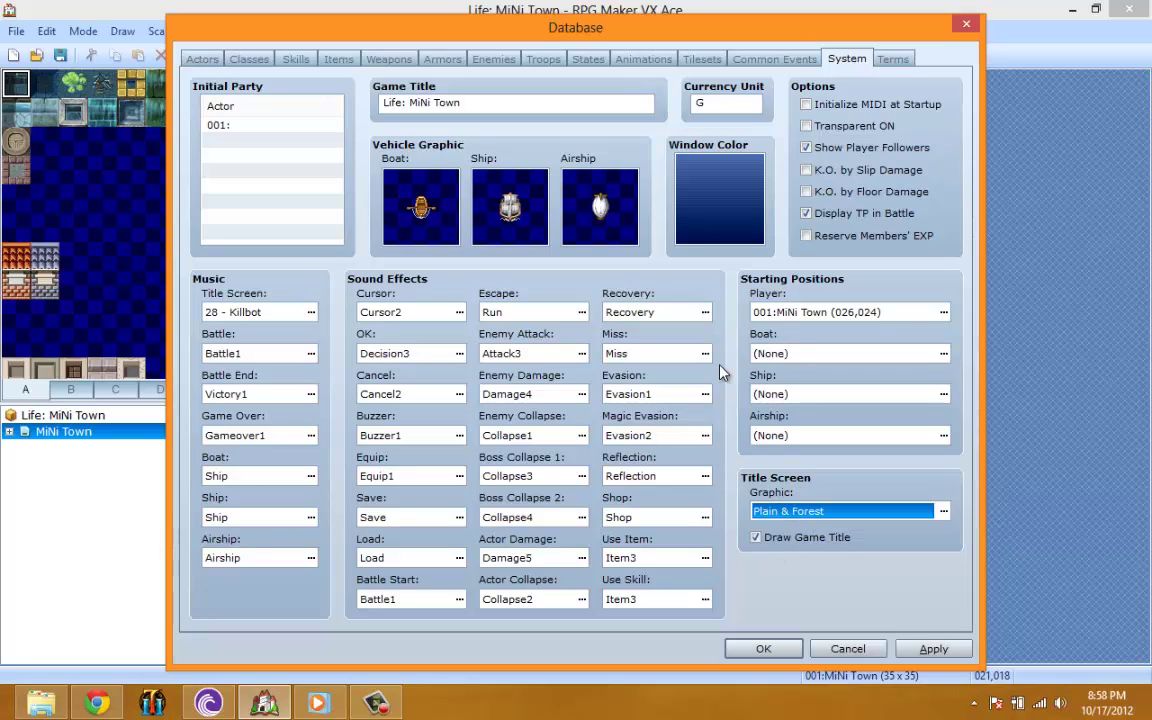
Reduce the maximum number of elements in the database terms to 4
mouse_move(722, 372)
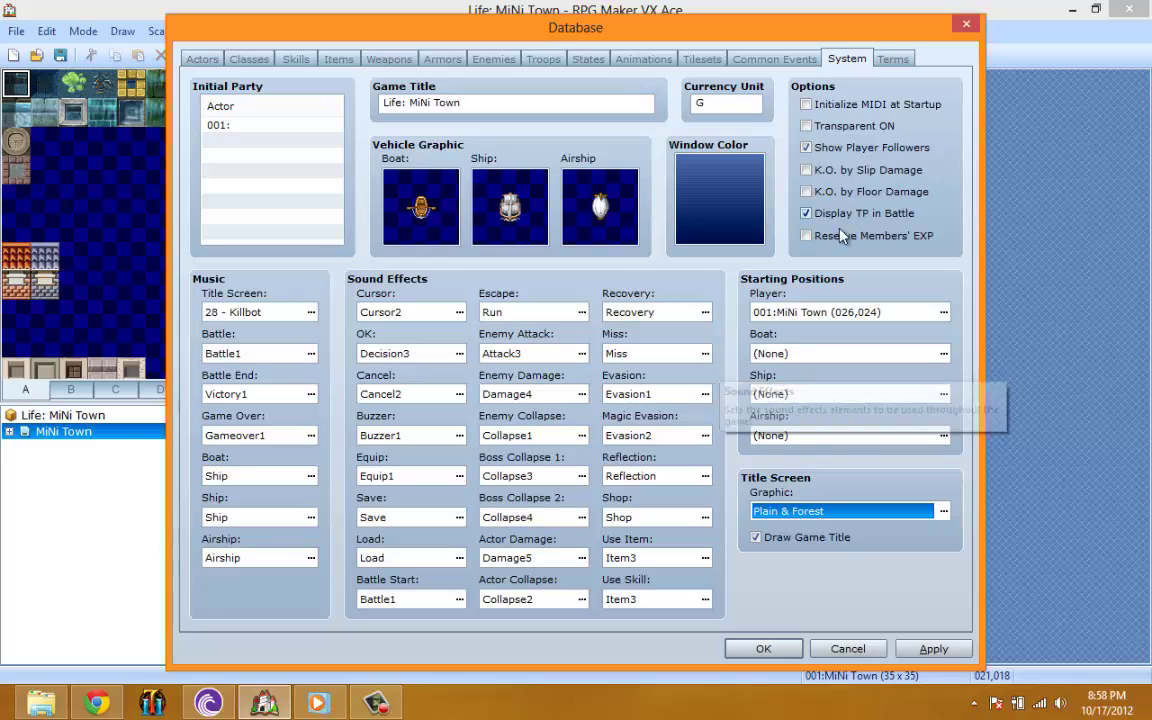
mouse_move(866, 519)
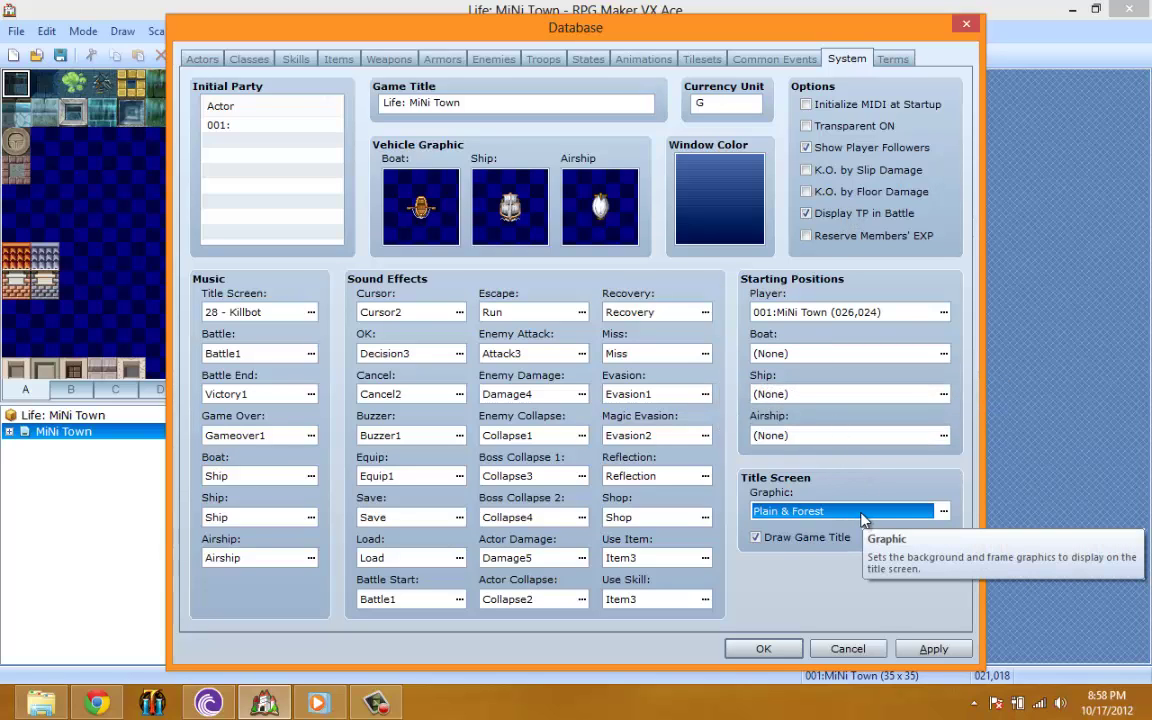
click(890, 59)
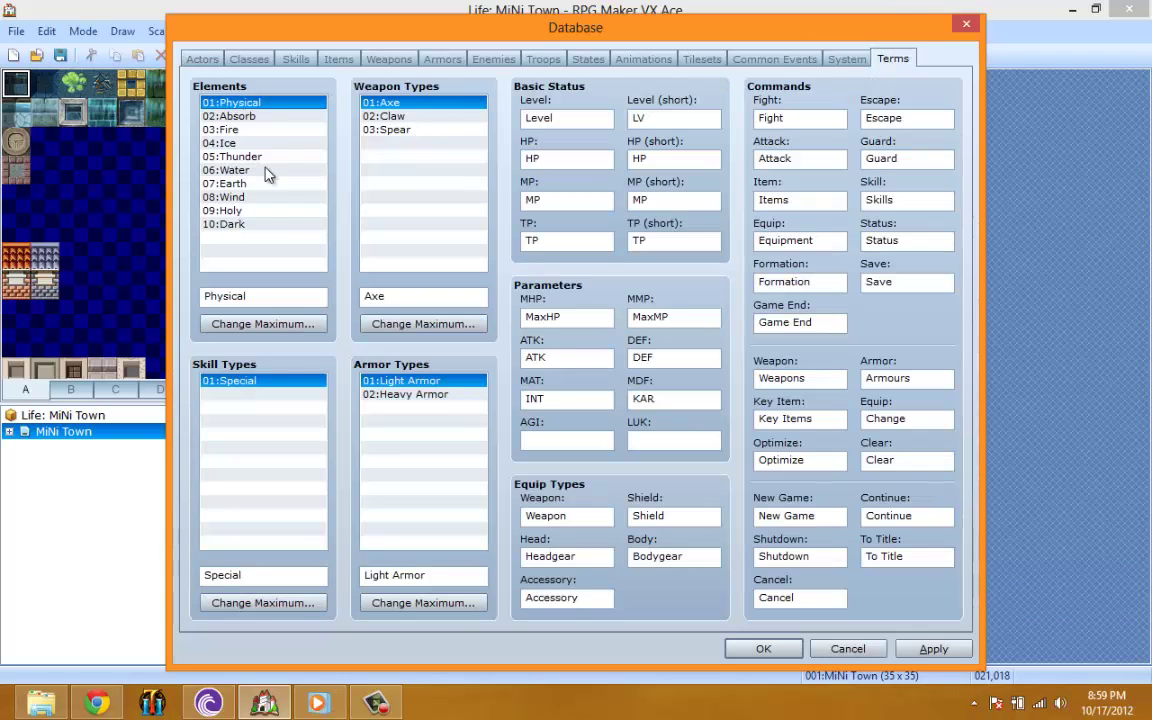
click(258, 324)
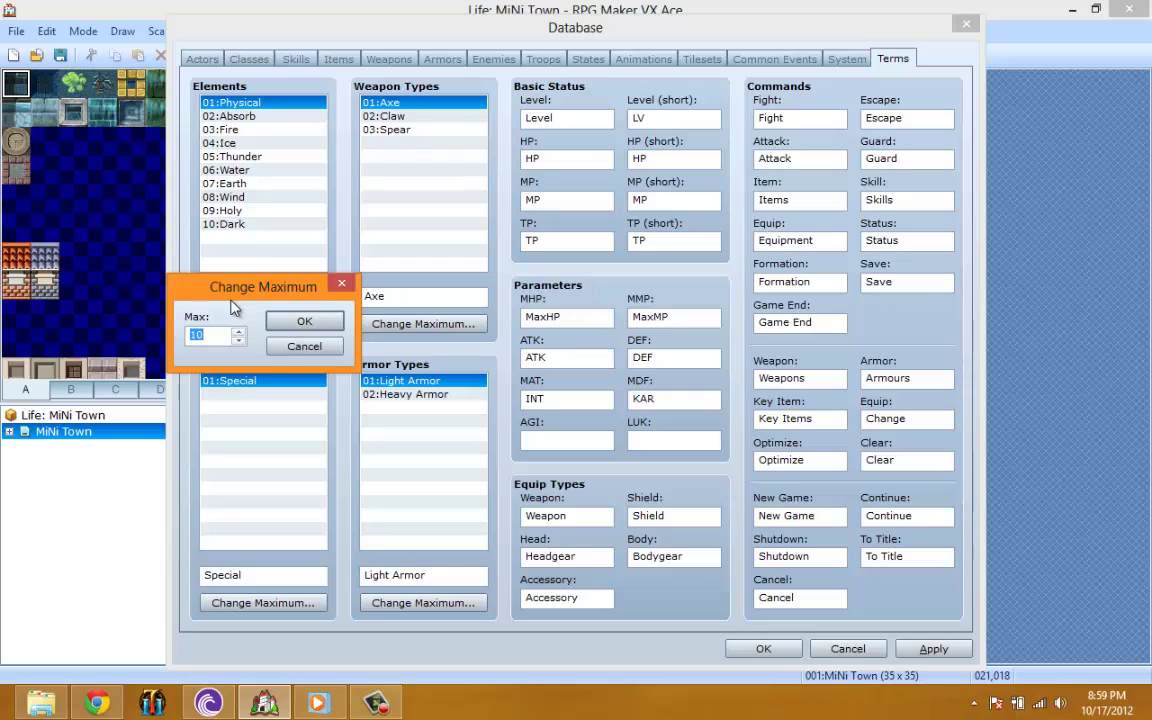
key(BackSpace)
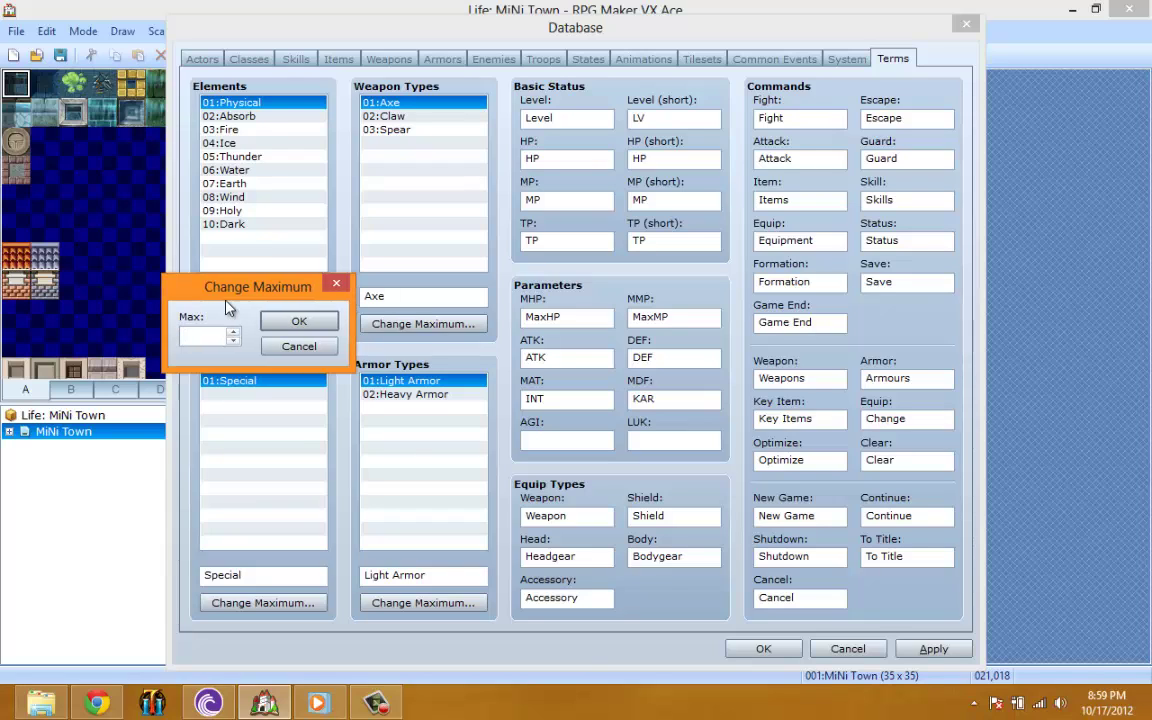
text(4)
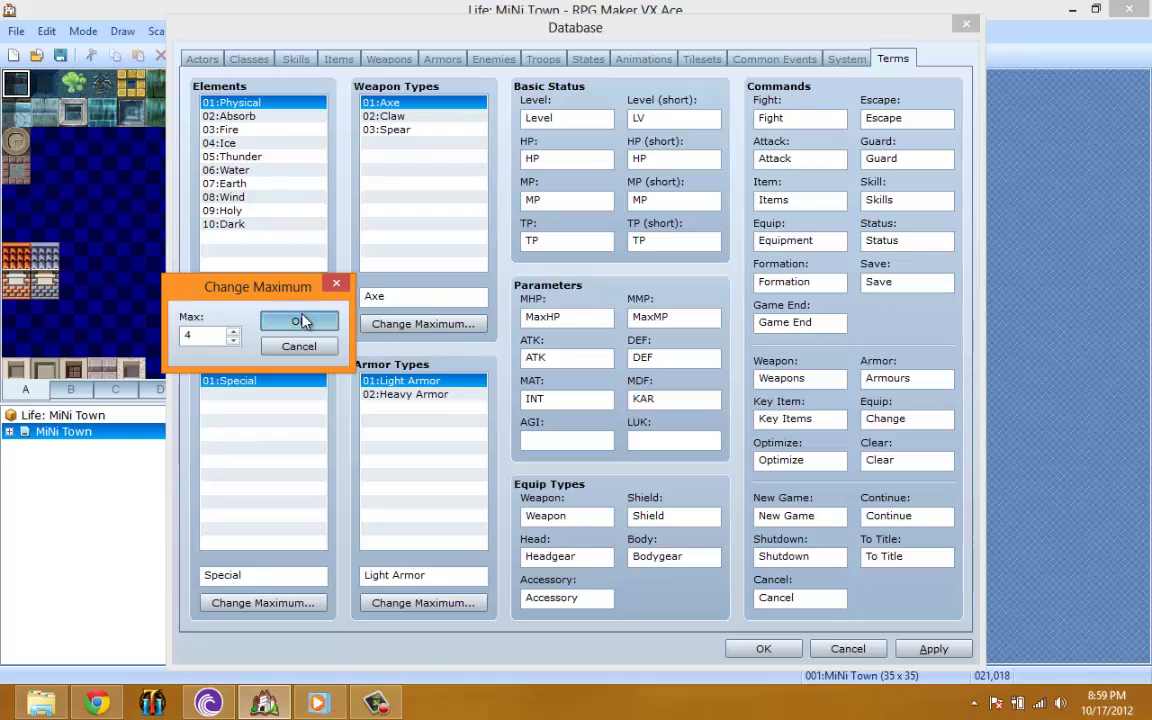
click(302, 321)
Rename the first element to Fire and the second element to Water
double_click(219, 293)
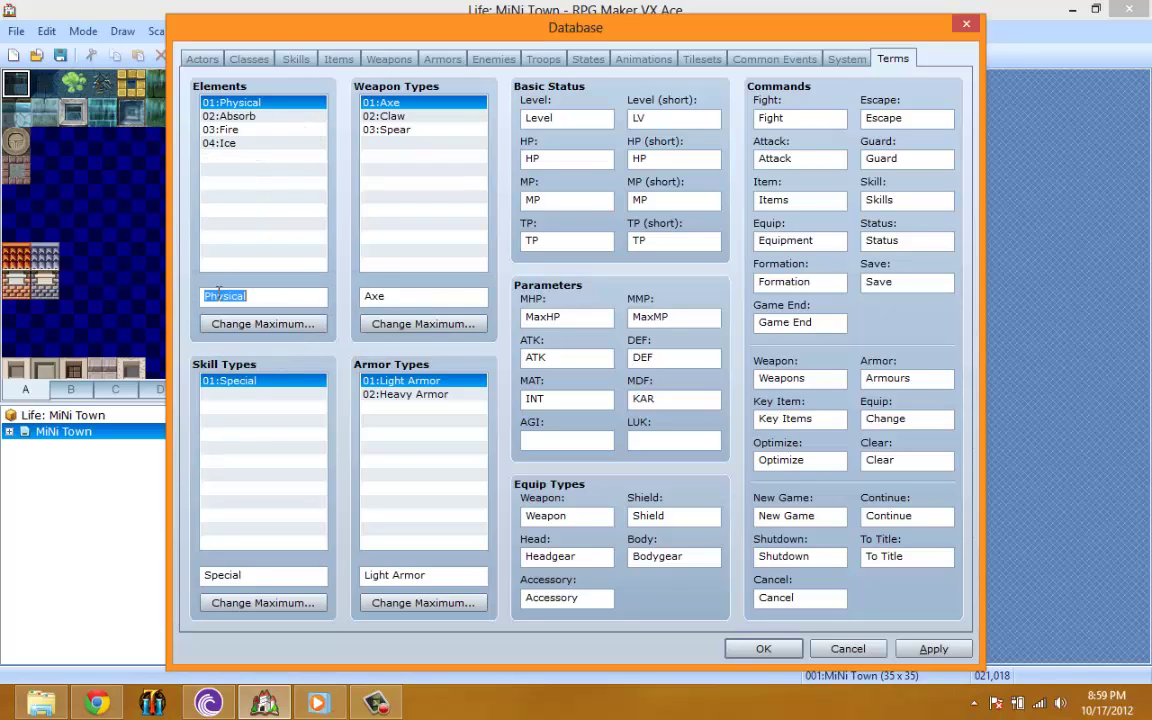
text(Fire)
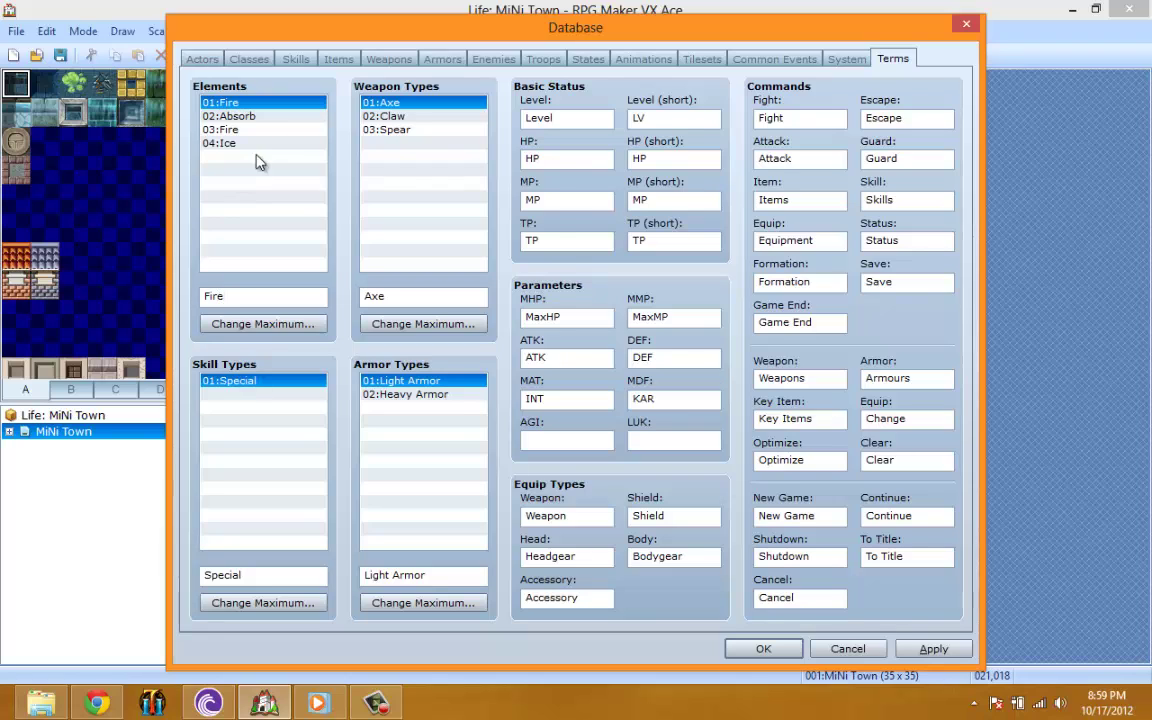
click(258, 116)
double_click(259, 297)
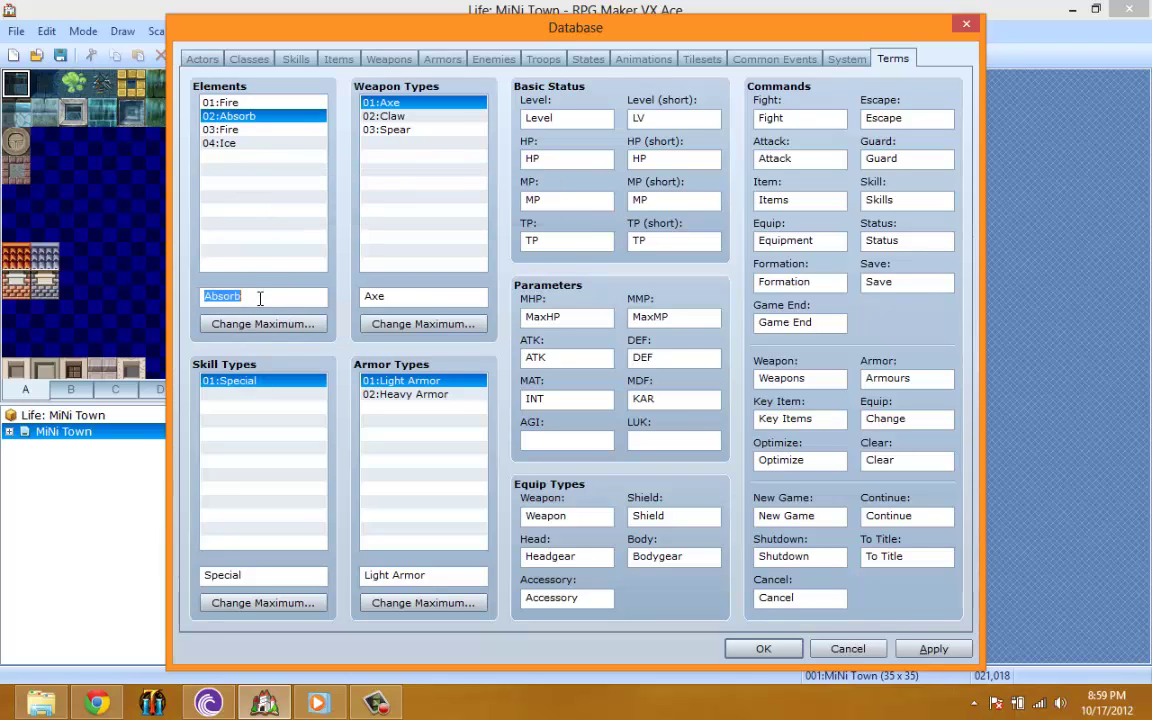
text(Water)
Rename the third element to Earth and the fourth element to Air
click(222, 130)
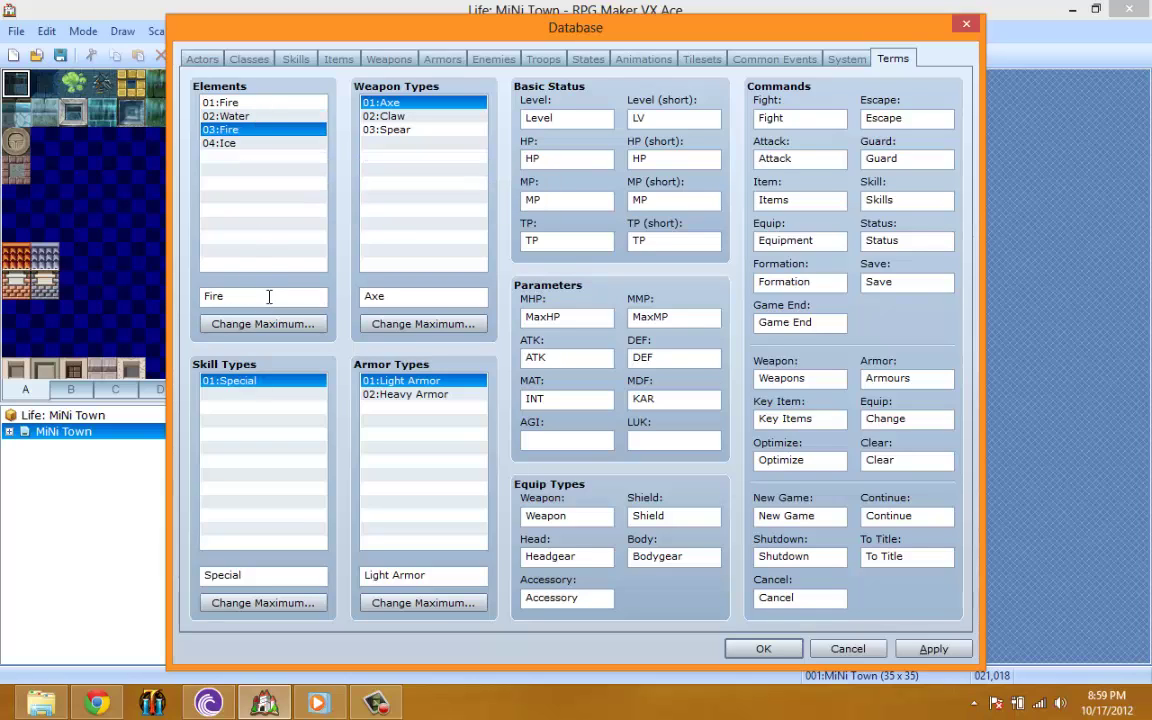
double_click(268, 296)
key(BackSpace)
text(Earth)
click(225, 145)
double_click(279, 297)
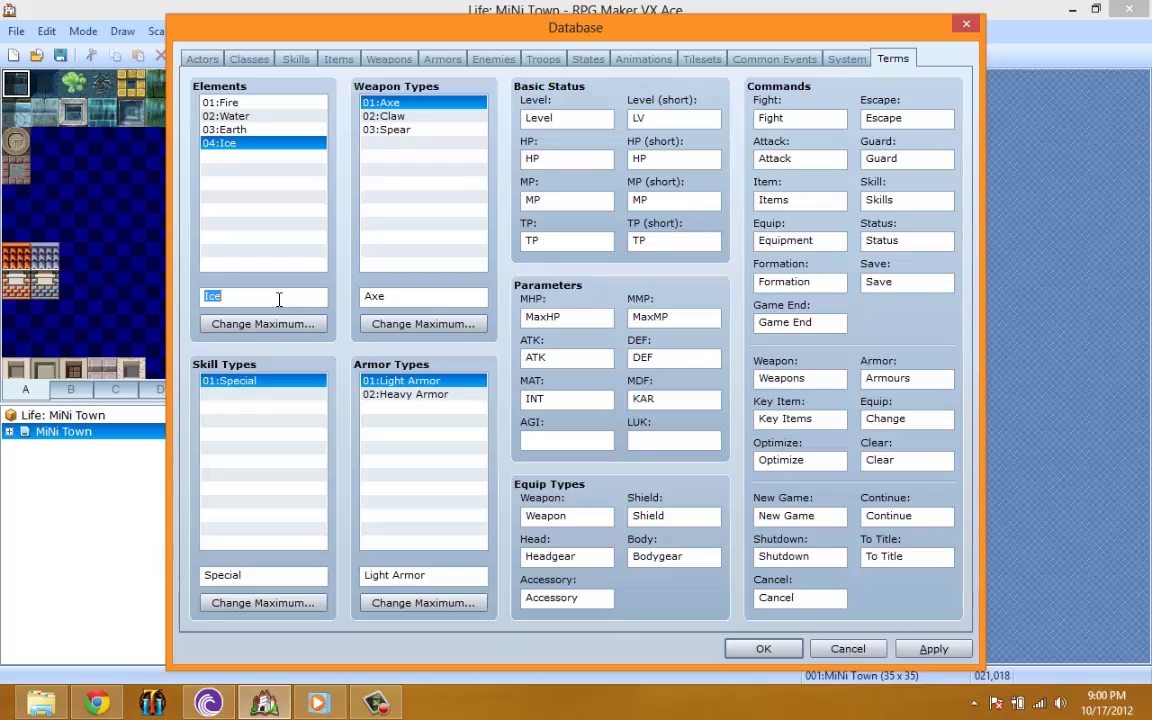
text(Air)
Reduce the weapon types to 2 to drop Spear, and raise the maximum back to 3 for a blank third entry
click(400, 324)
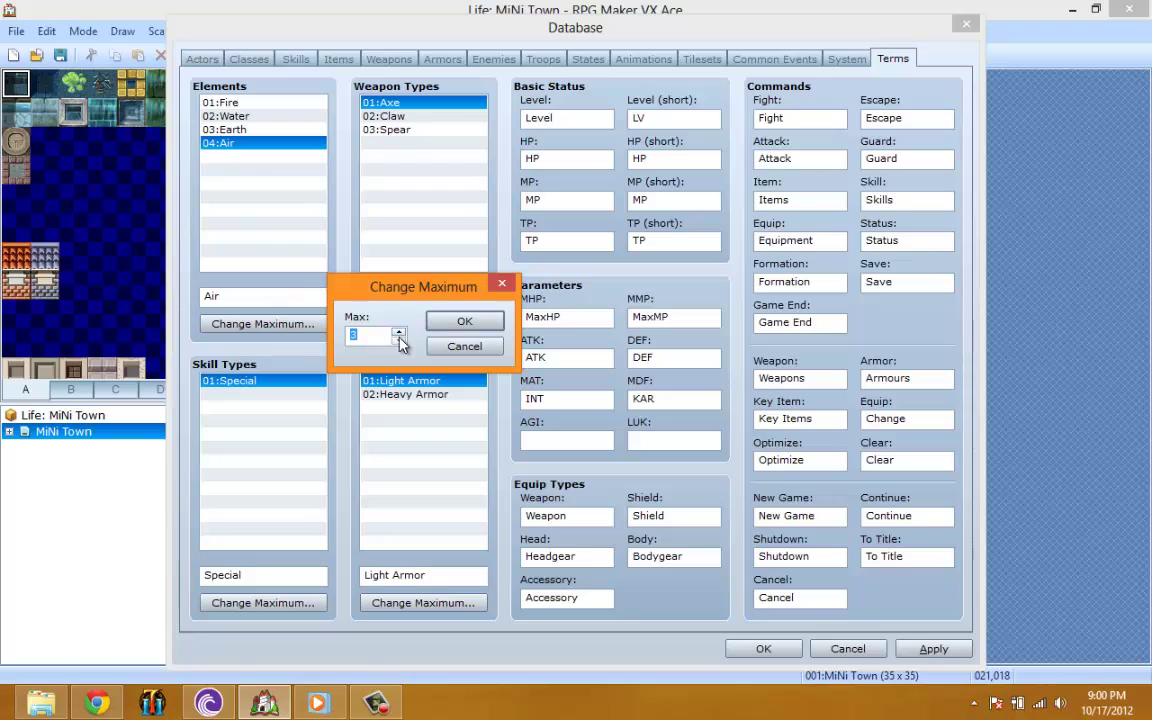
click(400, 342)
click(464, 321)
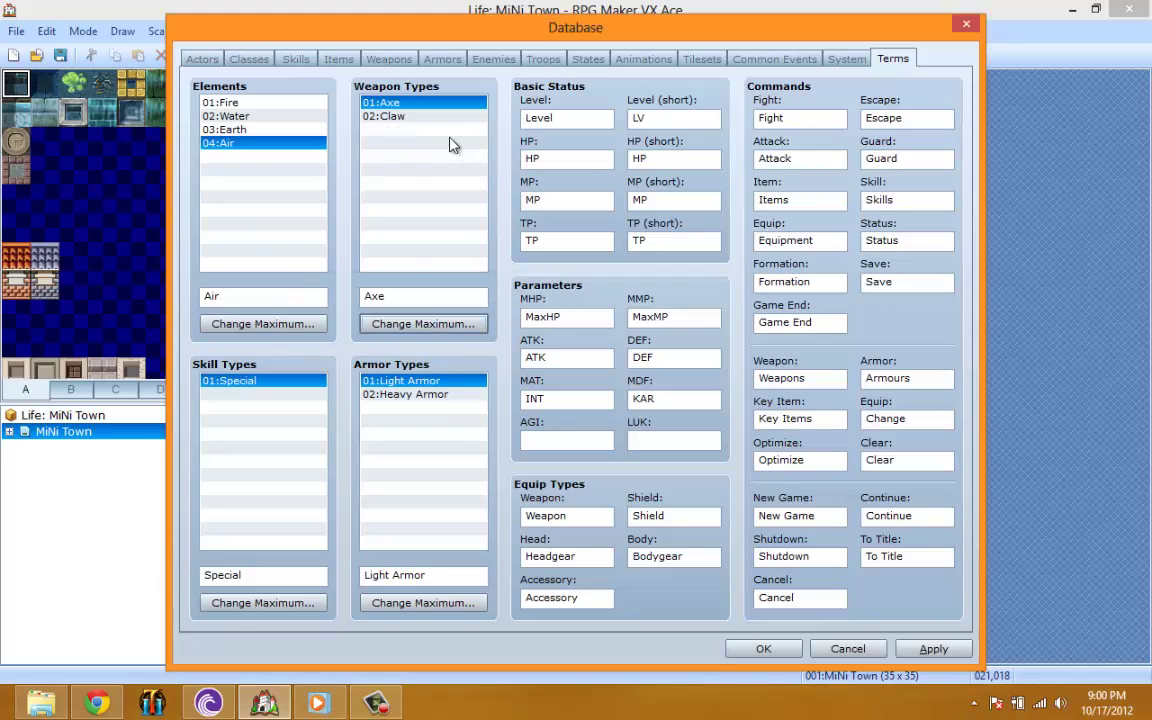
click(415, 324)
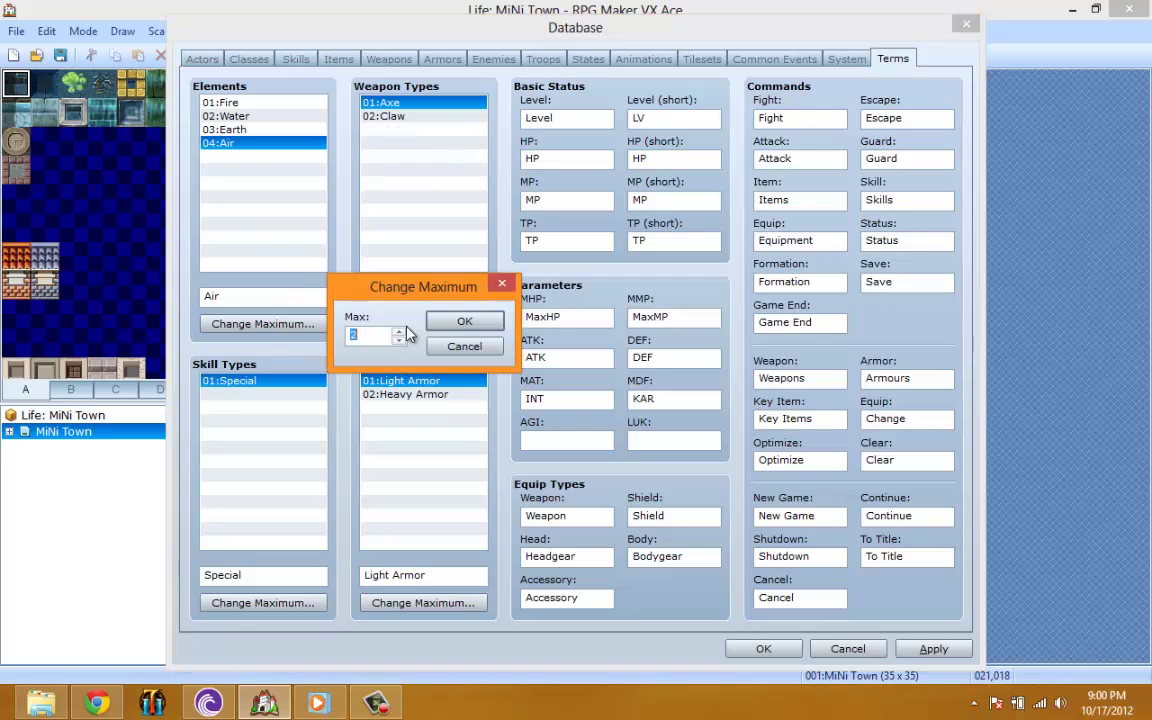
click(399, 331)
click(464, 321)
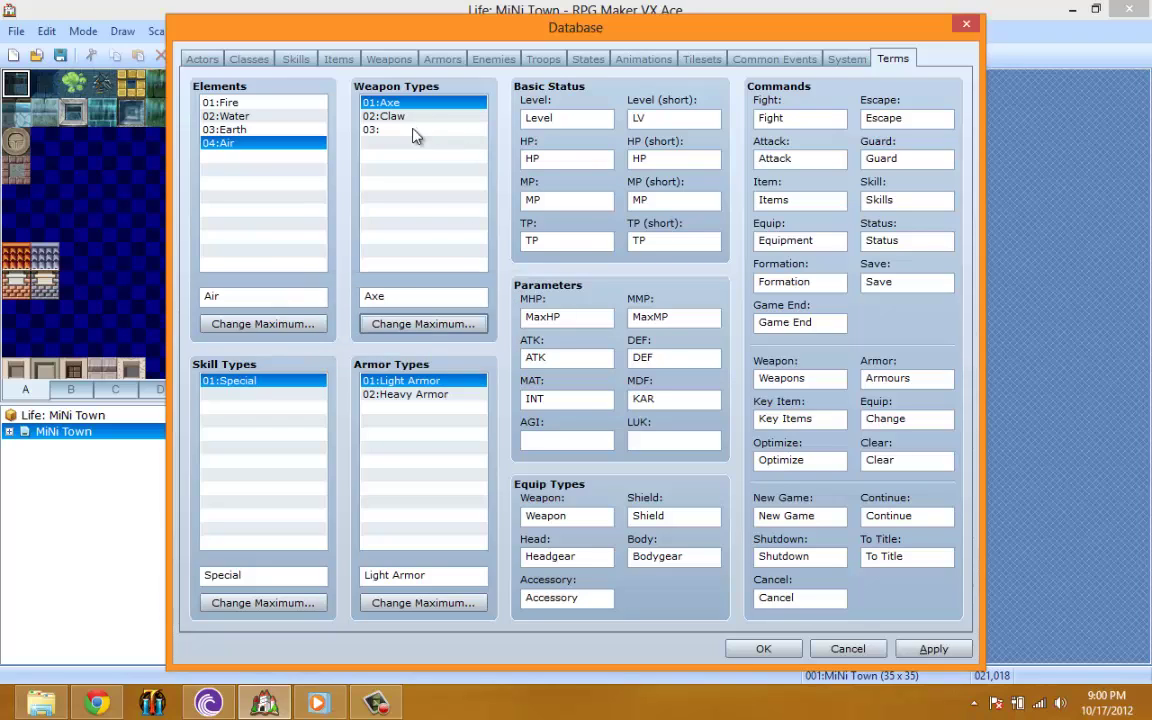
Rename the Axe weapon type to Blunt
double_click(416, 295)
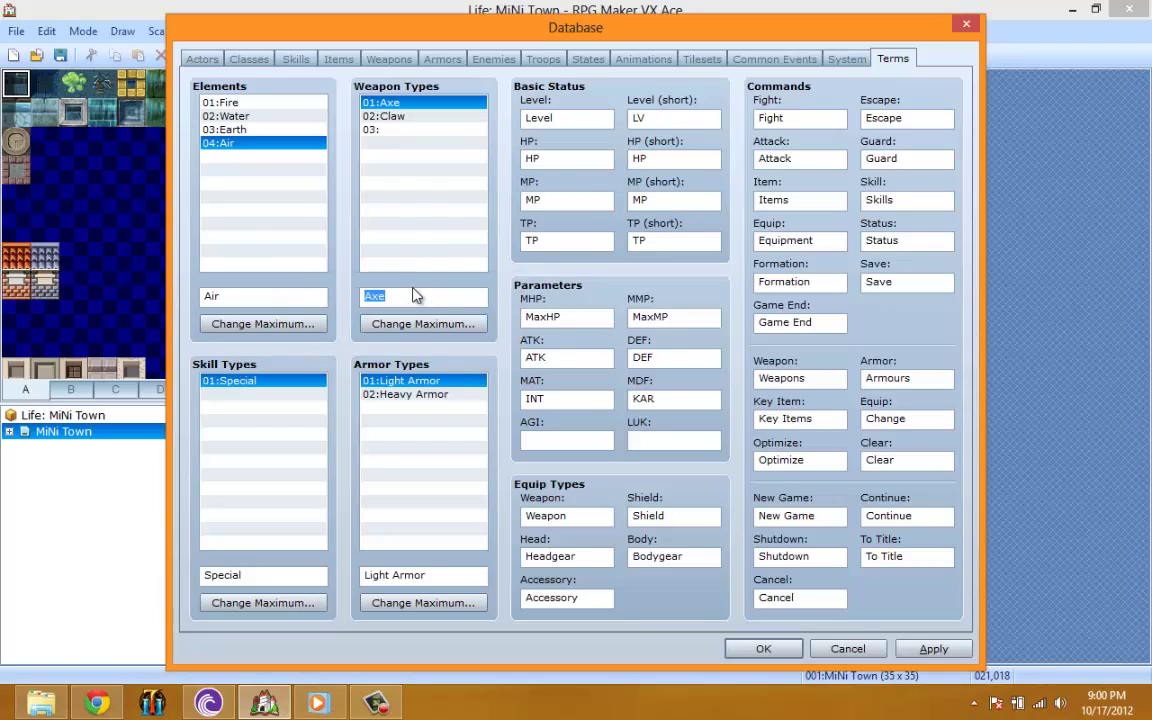
text(B)
text(unt)
click(460, 118)
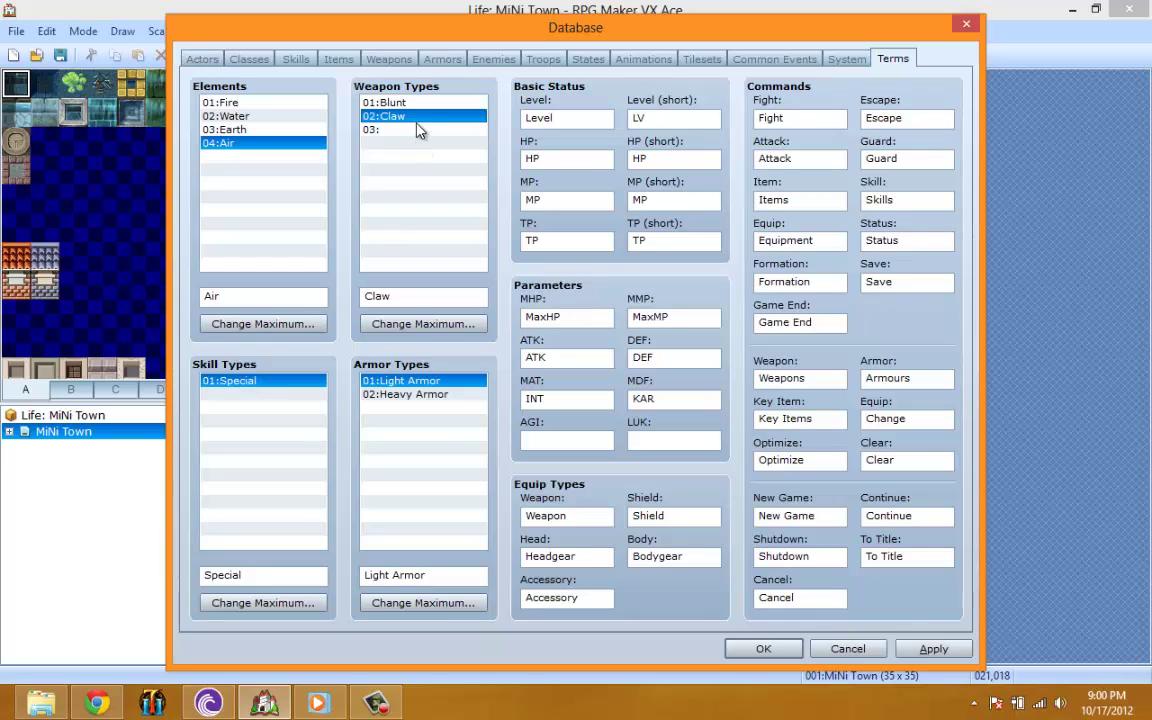
click(416, 105)
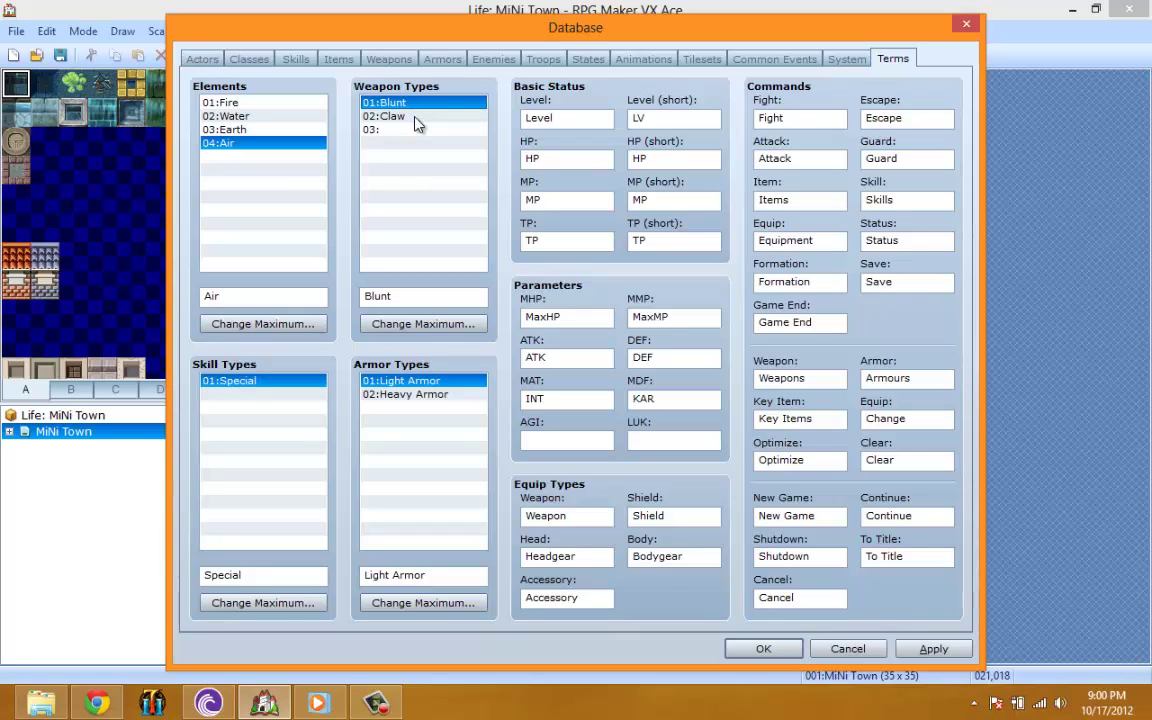
Rename the Claw weapon type to Sword and select the blank third weapon type
click(416, 117)
double_click(413, 296)
key(BackSpace)
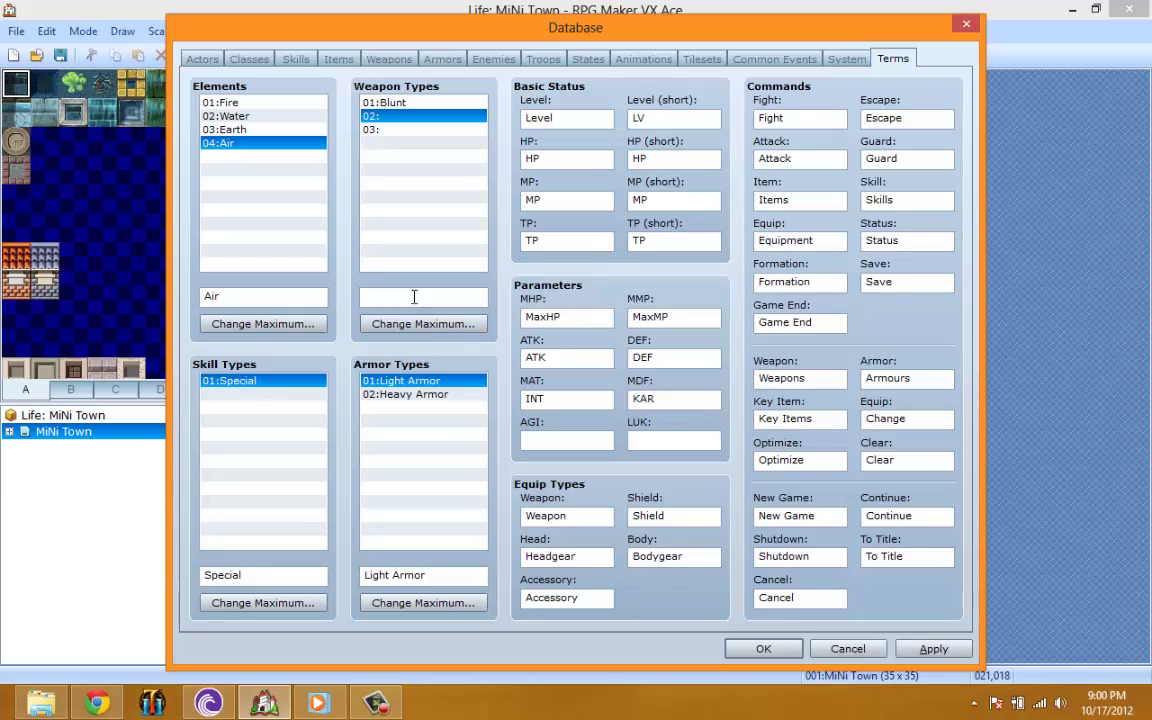
text(Sword)
click(370, 130)
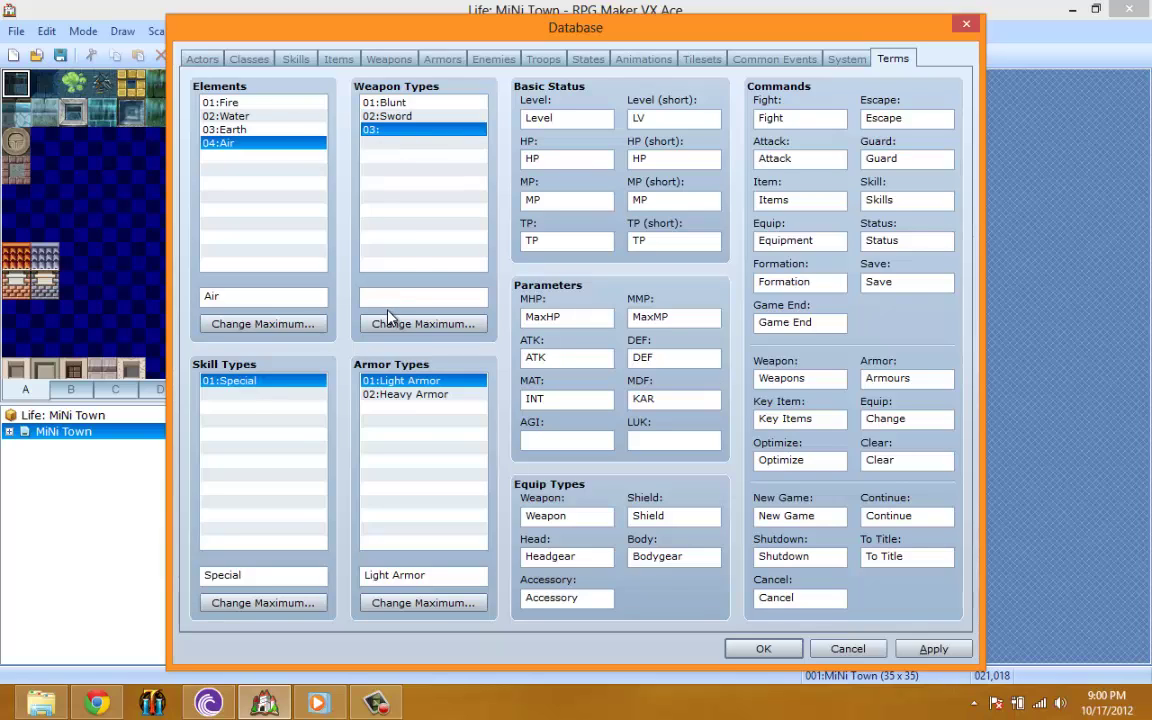
Name the blank third weapon type Gun
click(393, 299)
text(G)
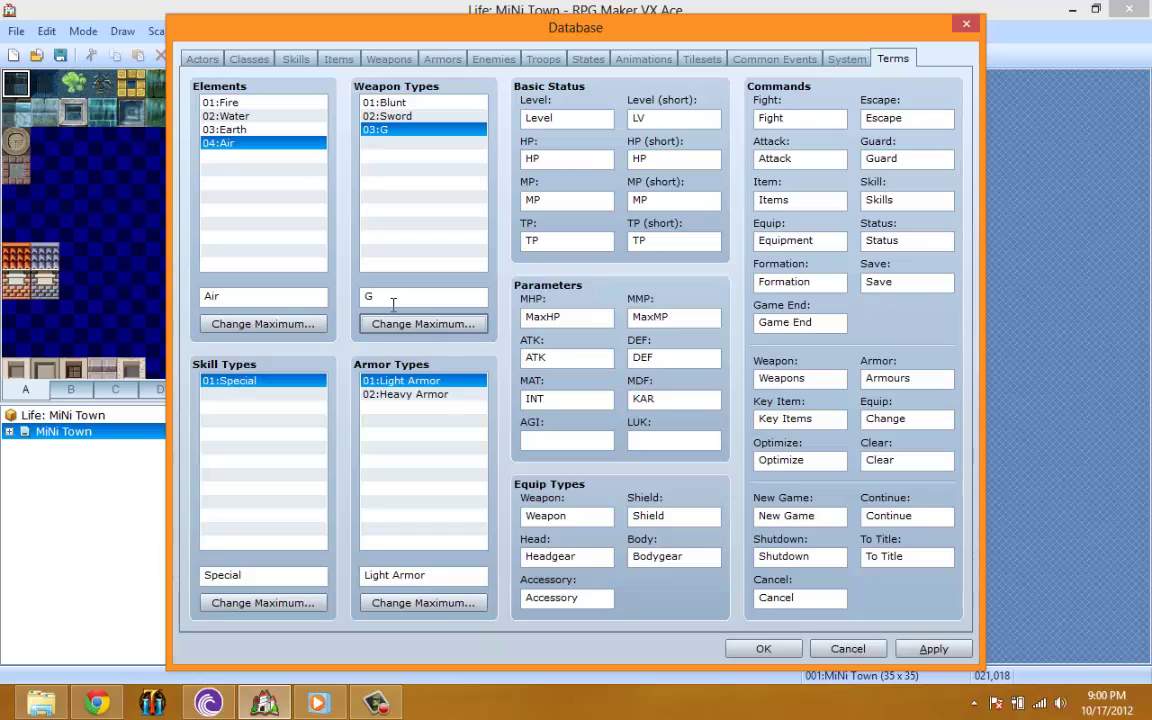
double_click(411, 290)
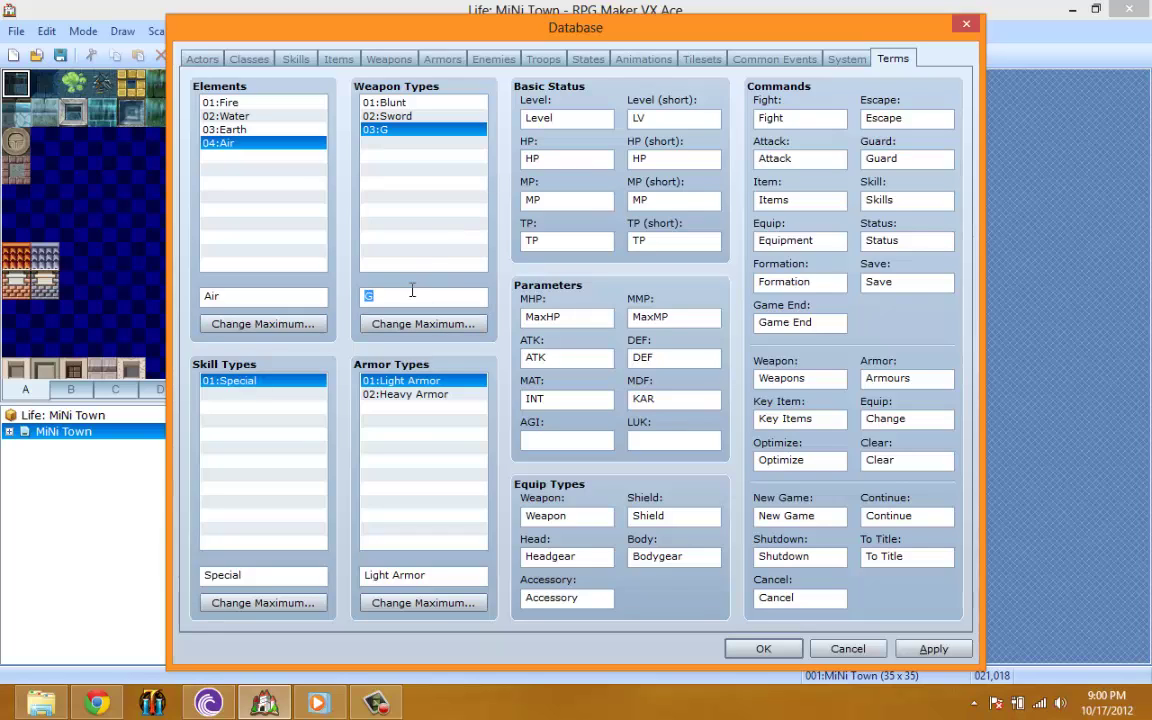
text(Gun)
click(405, 394)
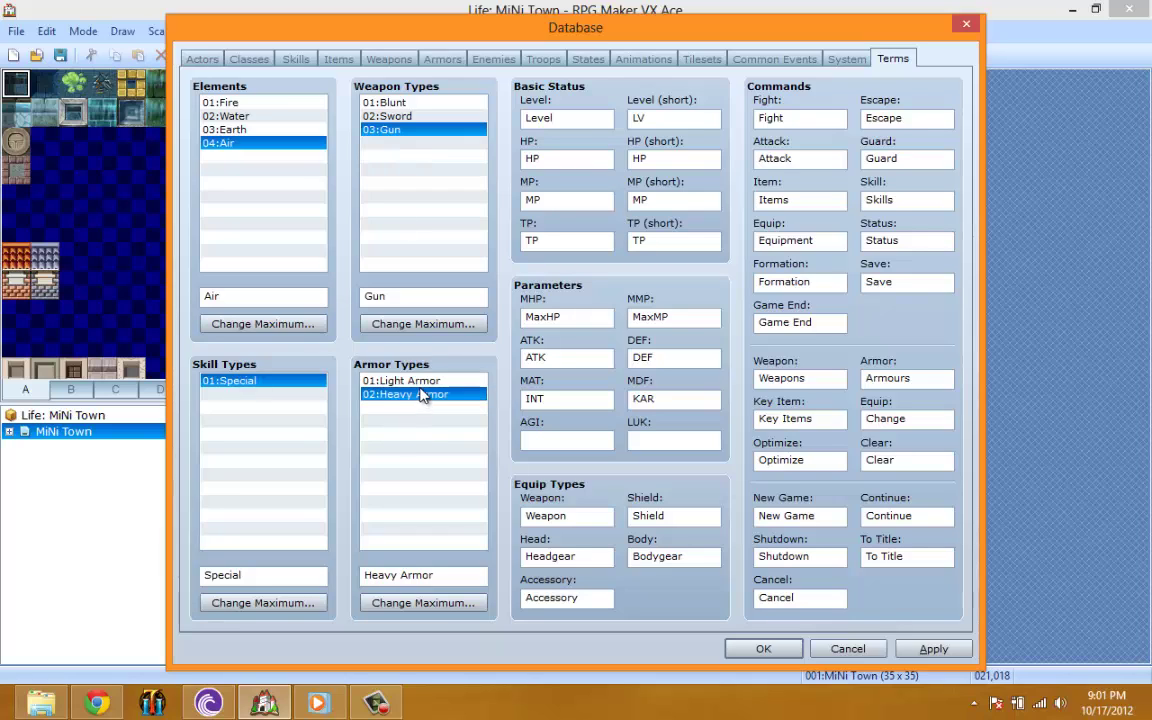
click(420, 381)
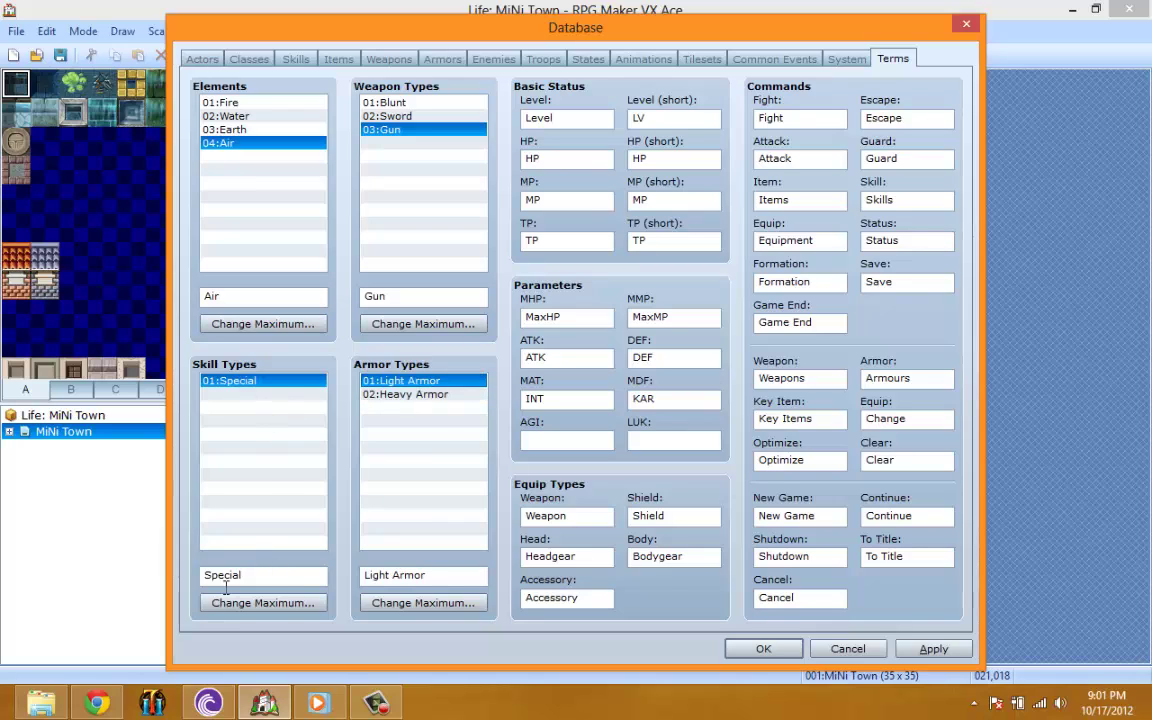
Change the Level term to Job and its short form to J
click(586, 119)
double_click(586, 119)
text(Job)
double_click(637, 118)
text(J)
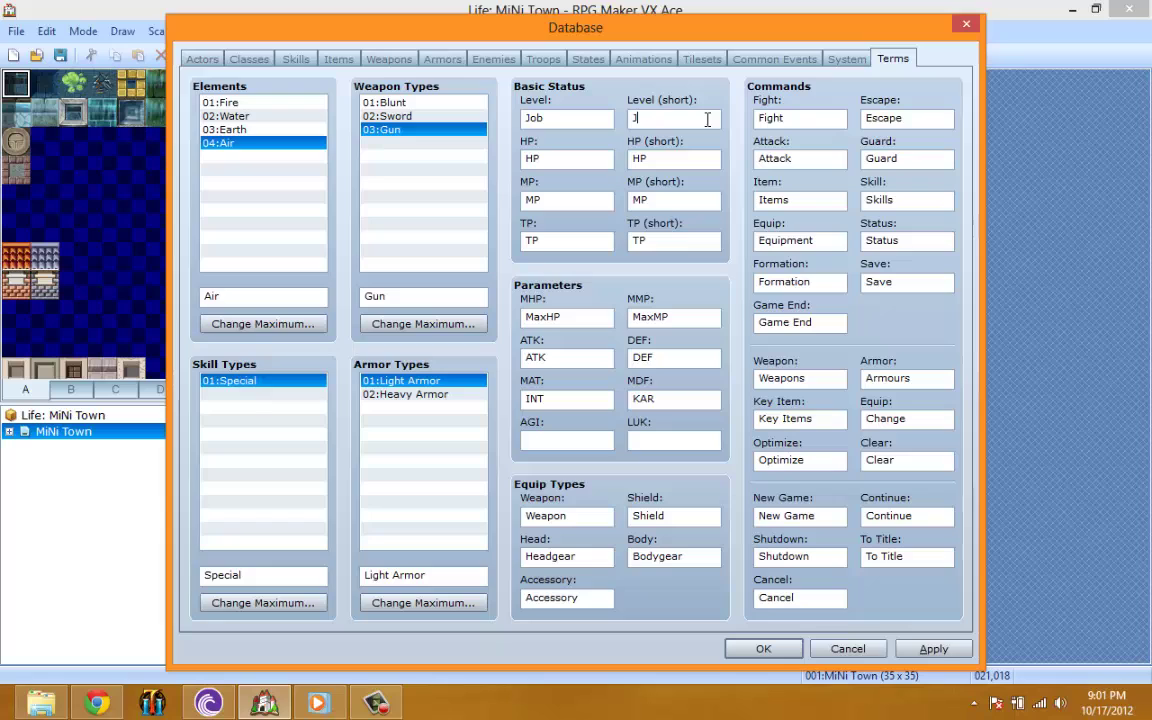
click(318, 703)
click(404, 213)
double_click(637, 158)
double_click(558, 158)
double_click(684, 157)
Clear both the TP term and its short form in the basic status terms
double_click(604, 246)
key(BackSpace)
double_click(677, 244)
key(BackSpace)
click(575, 244)
click(680, 238)
Review the ATK, DEF, MAT and MDF names in the parameter terms
double_click(584, 359)
double_click(694, 365)
double_click(596, 404)
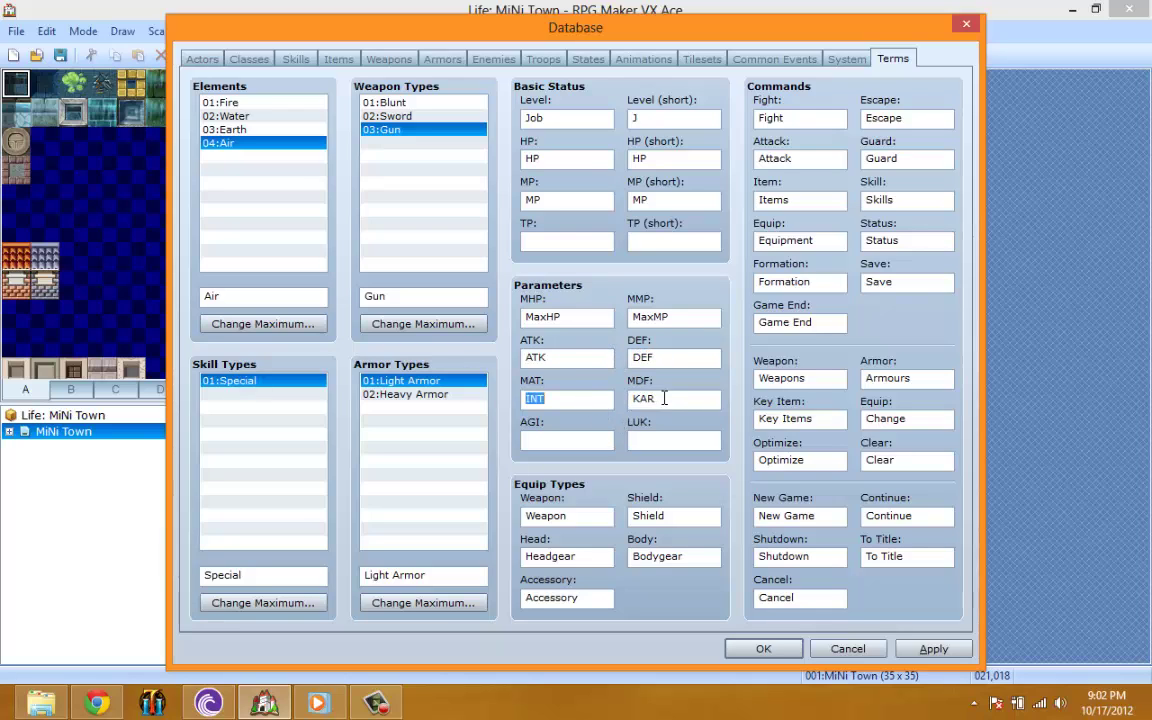
double_click(540, 357)
key(Tab)
double_click(540, 357)
double_click(681, 357)
key(Tab)
key(Tab)
key(Tab)
key(Tab)
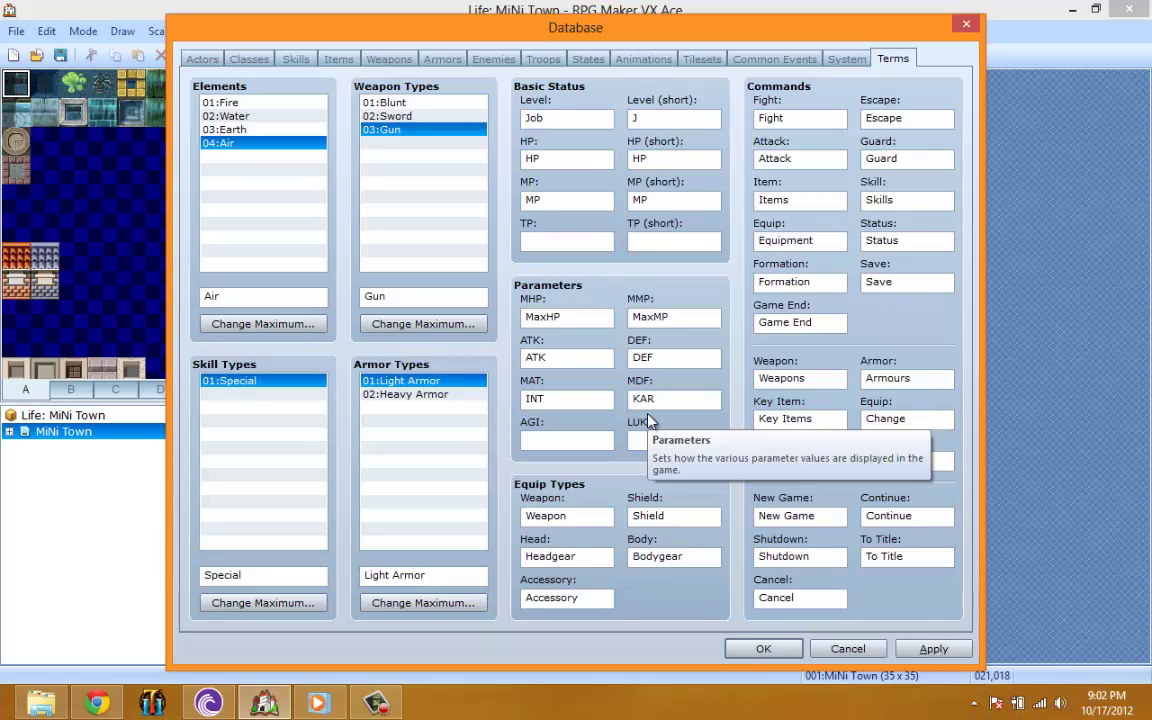
double_click(585, 362)
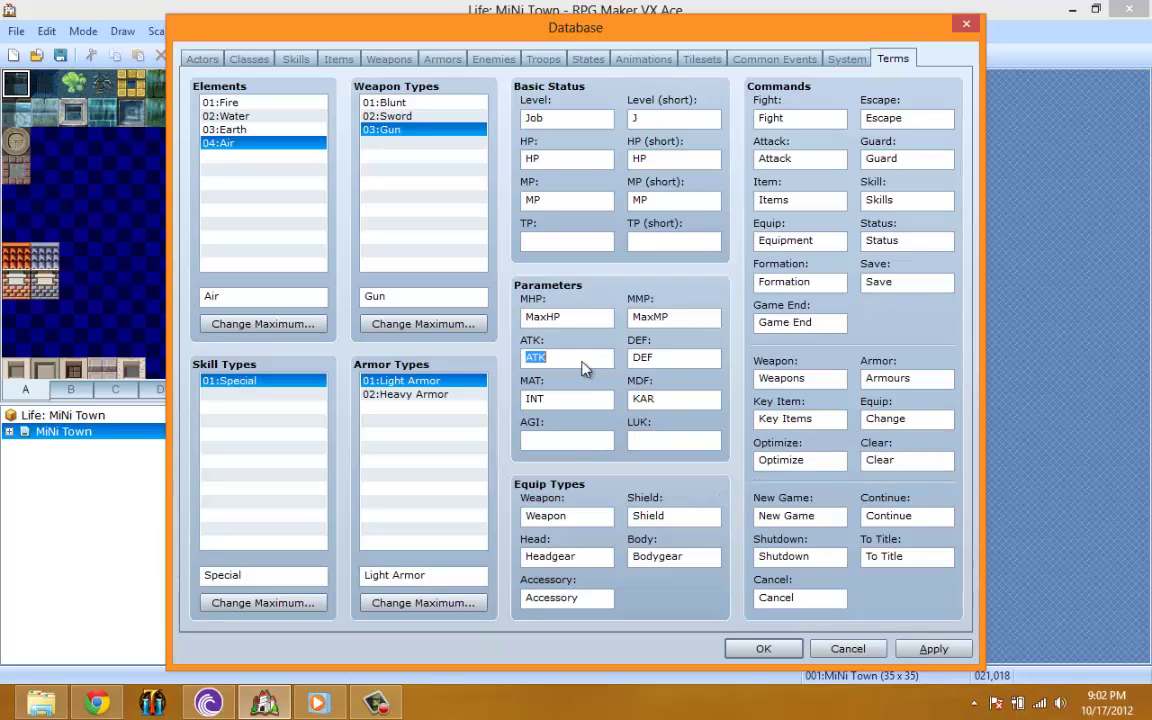
key(Tab)
Rename the Head equip type to Hat
double_click(560, 515)
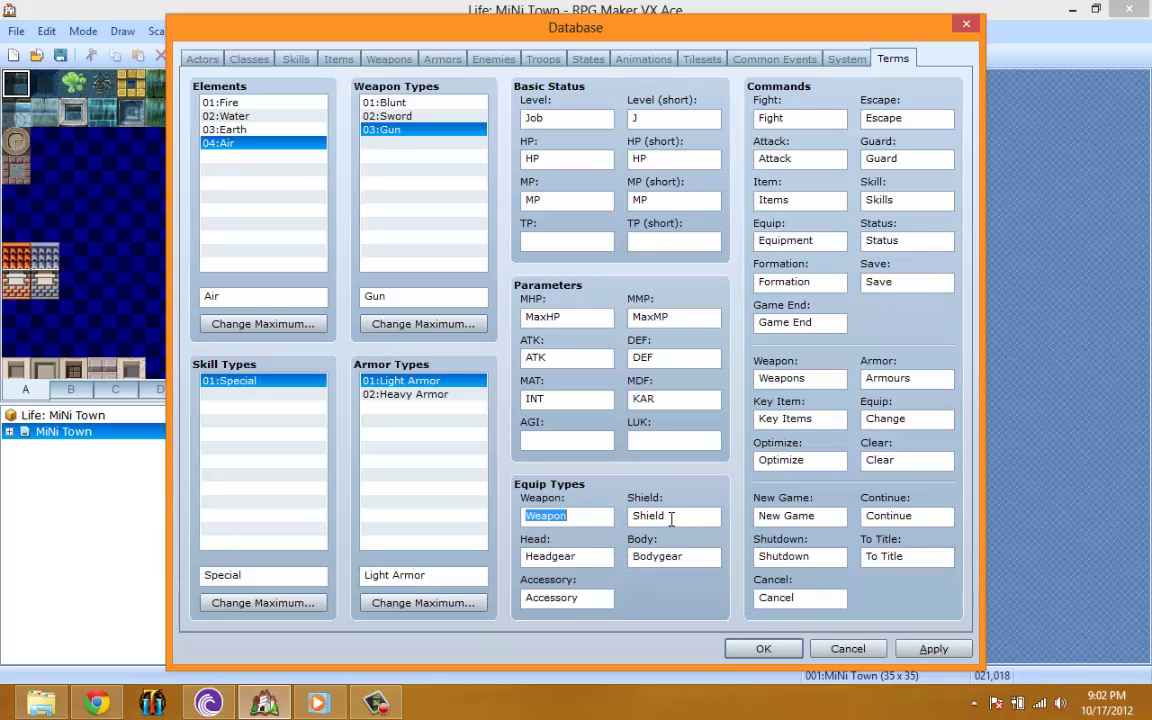
double_click(670, 517)
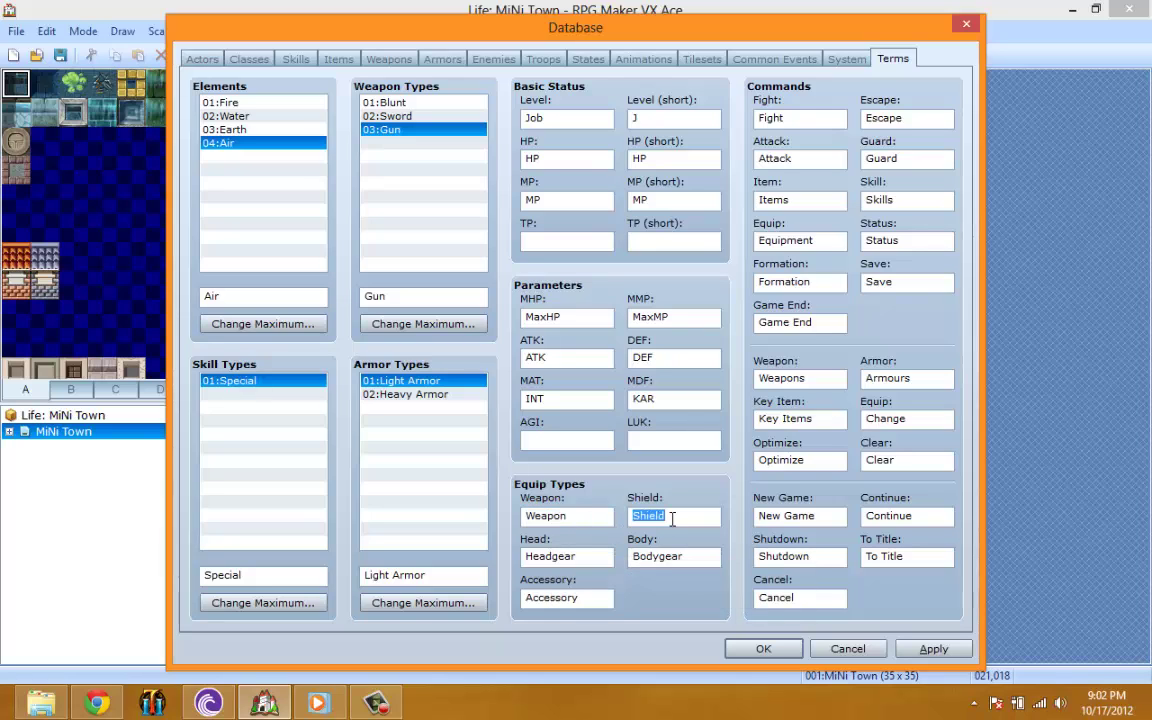
double_click(589, 558)
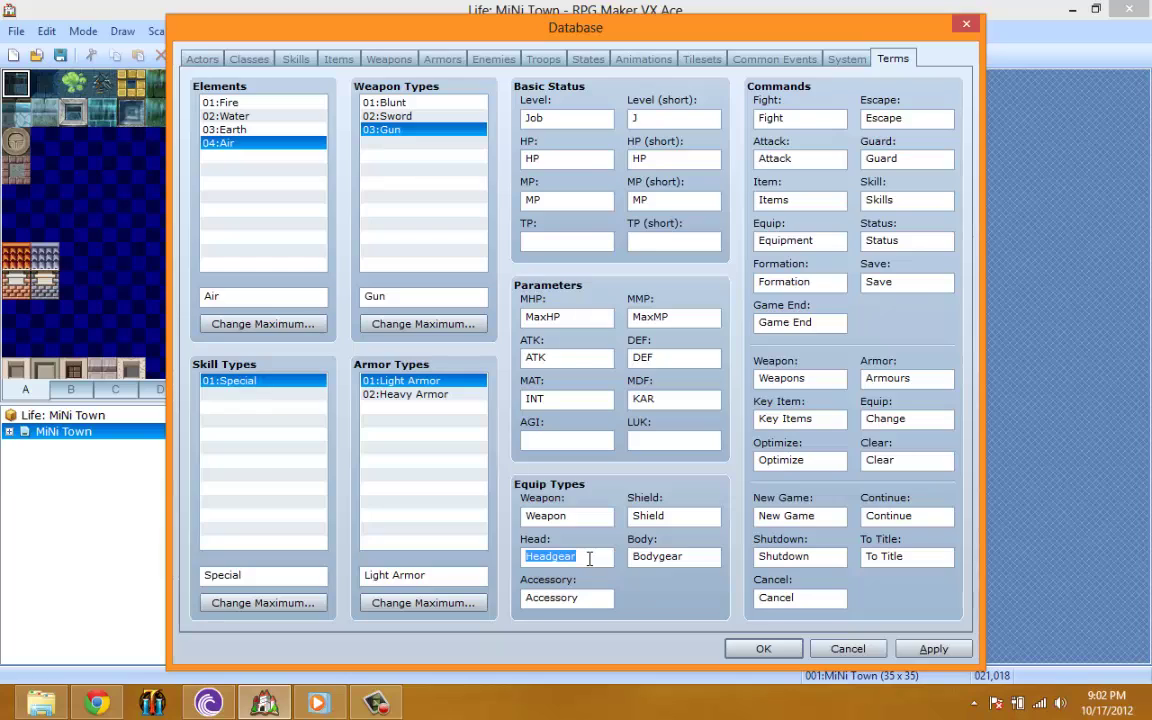
text(Hat)
Replace the Shield equip type name with a single dash (-)
double_click(709, 556)
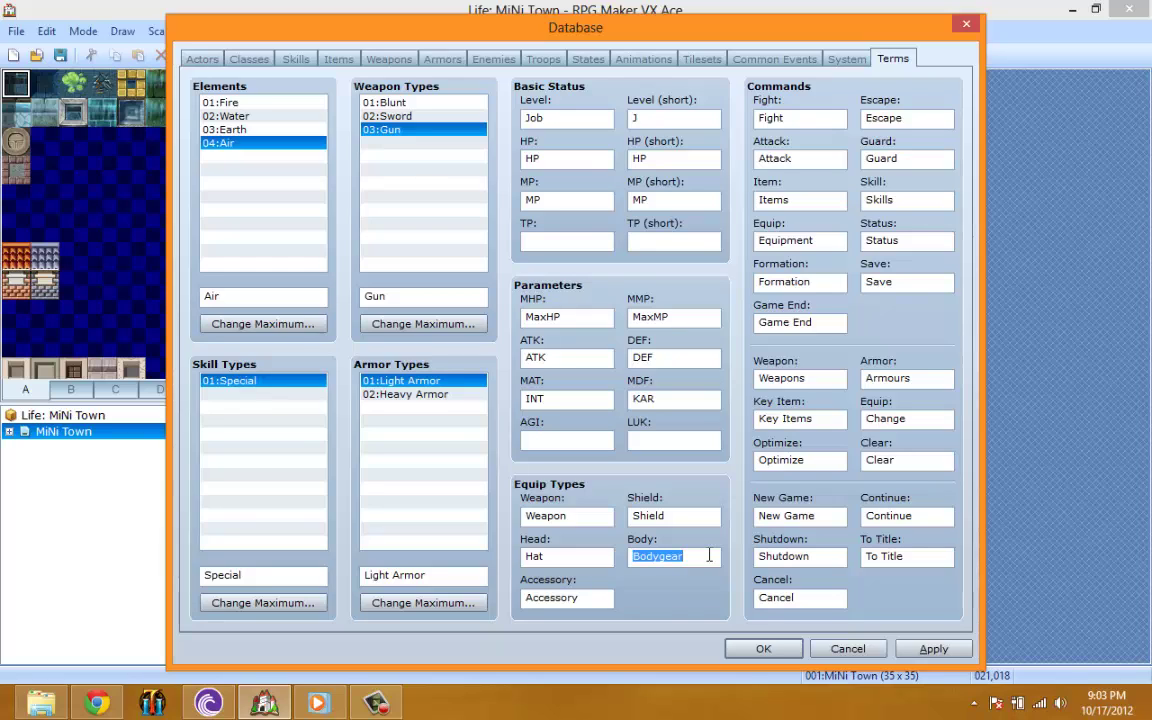
click(710, 522)
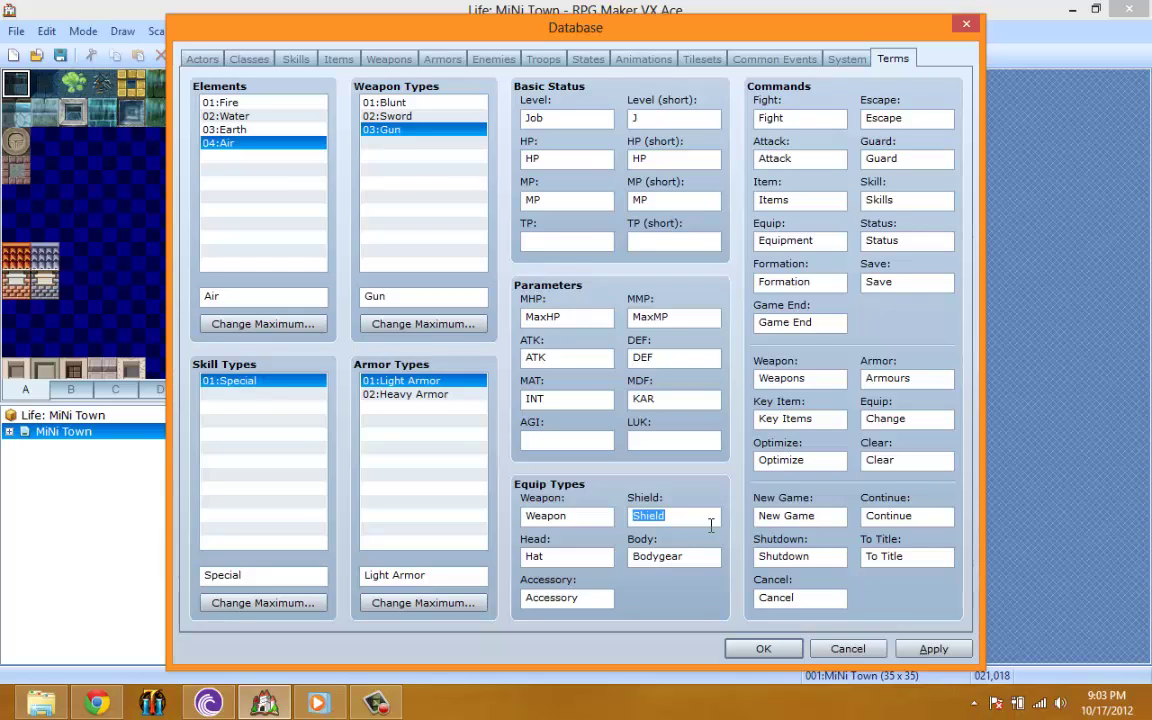
click(710, 522)
double_click(680, 519)
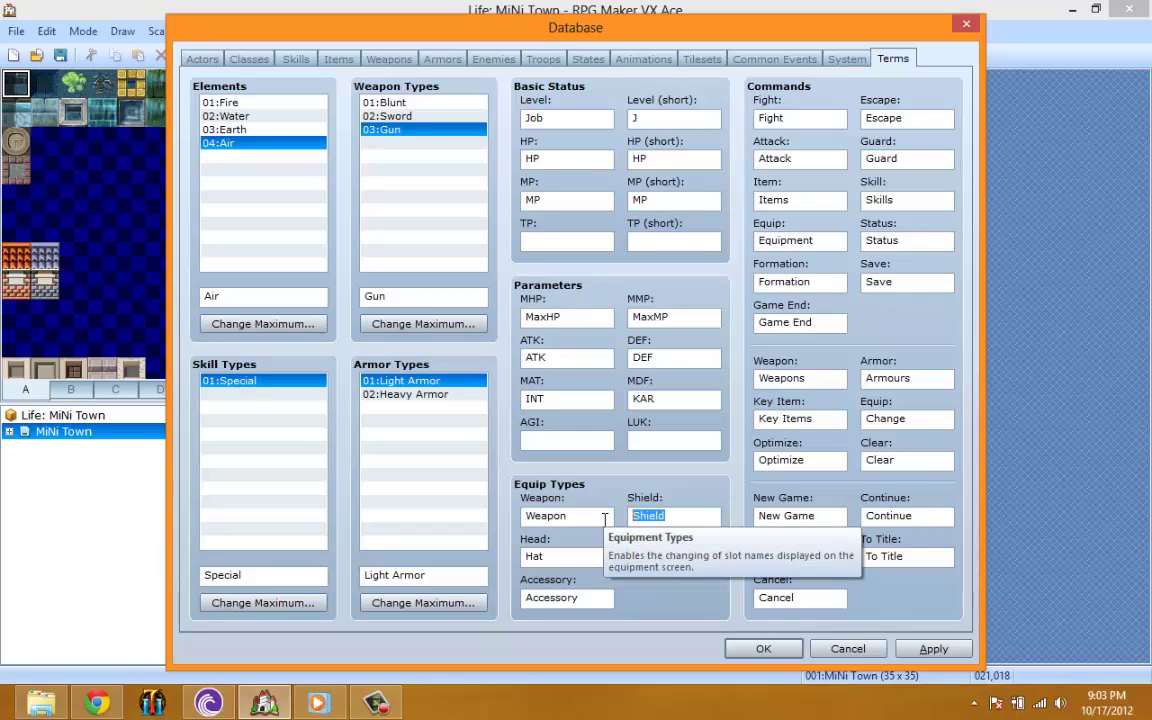
key(BackSpace)
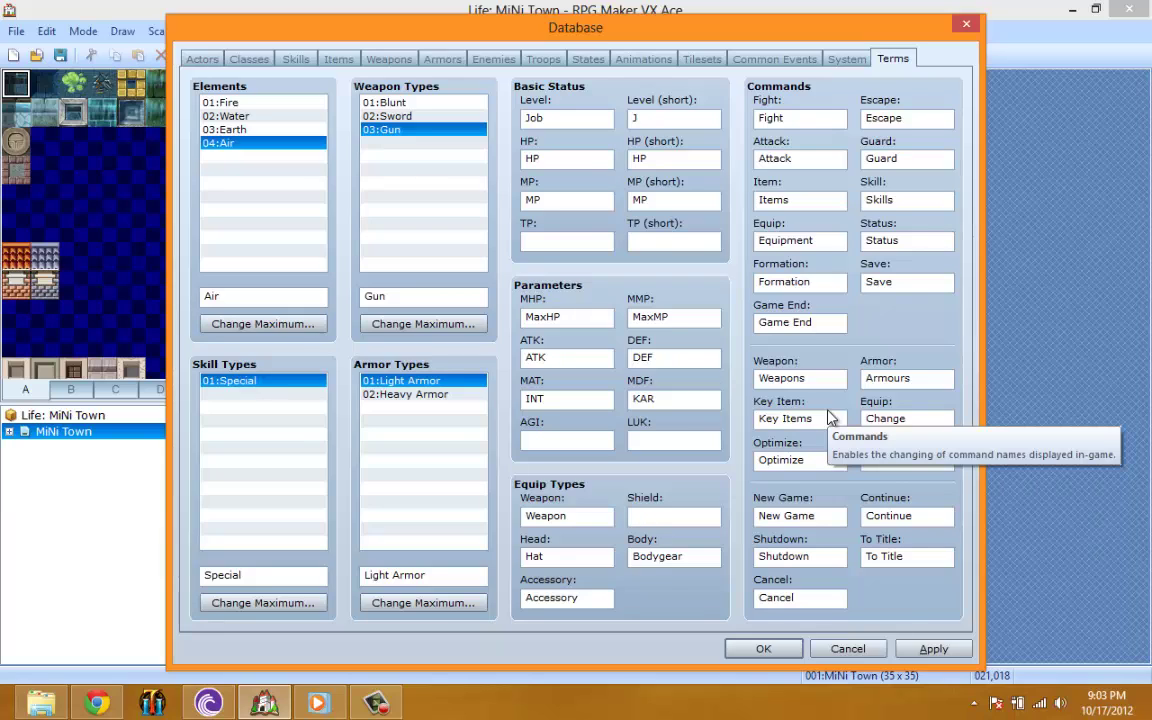
text(-)
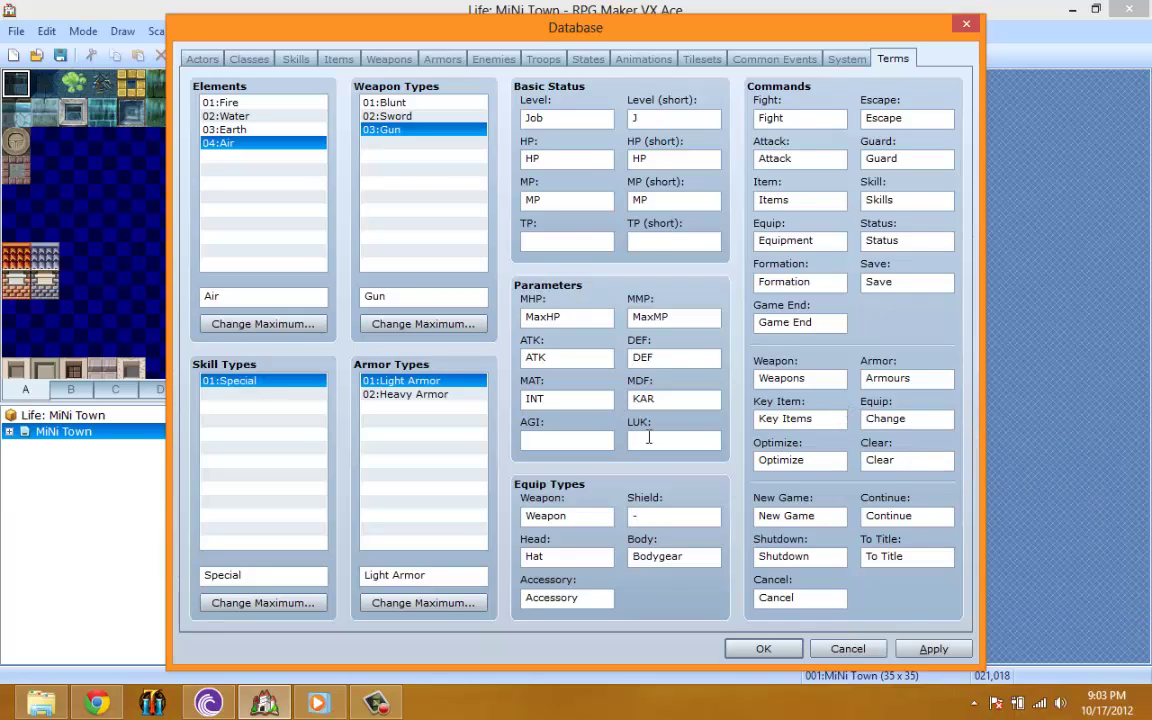
Review the command terms from Fight and Game End through the equipment commands to New Game
click(648, 437)
click(795, 117)
click(805, 322)
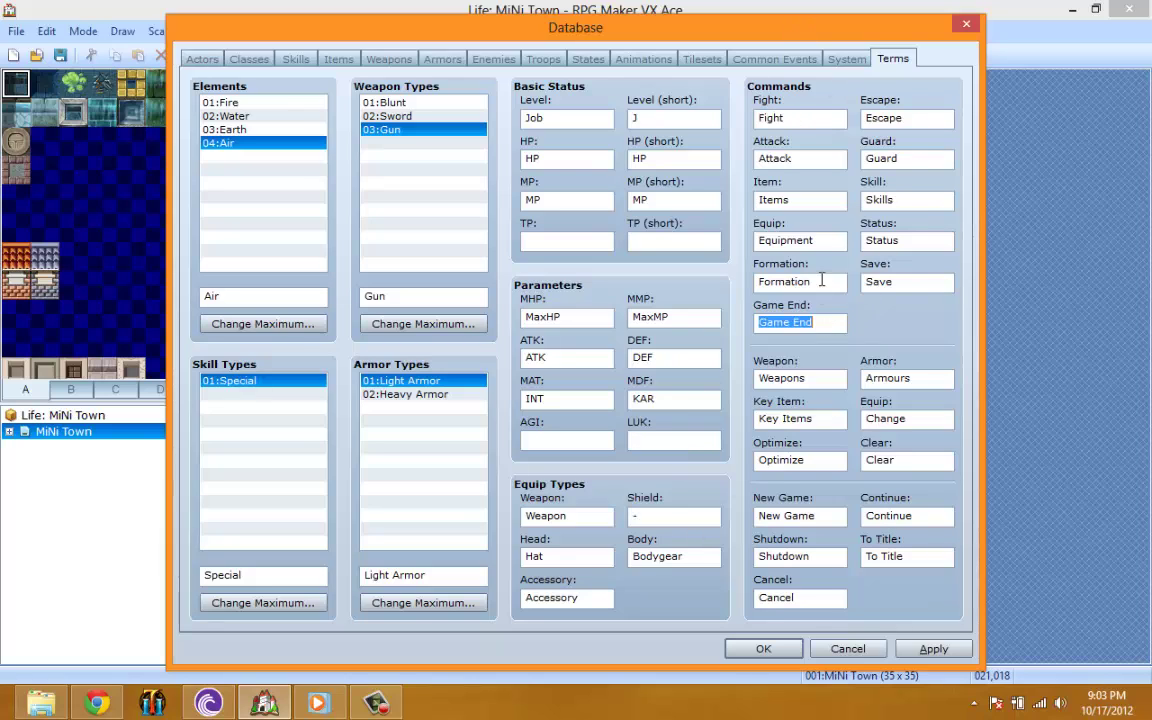
click(821, 281)
click(890, 281)
click(908, 240)
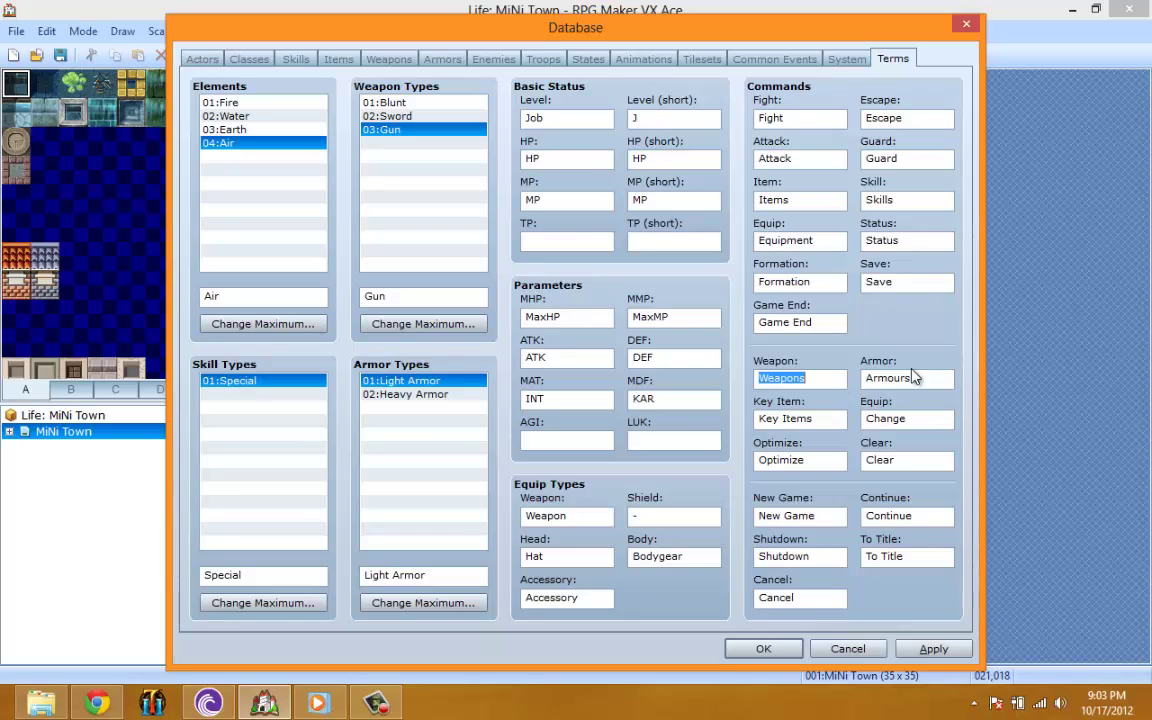
key(Tab)
key(Tab)
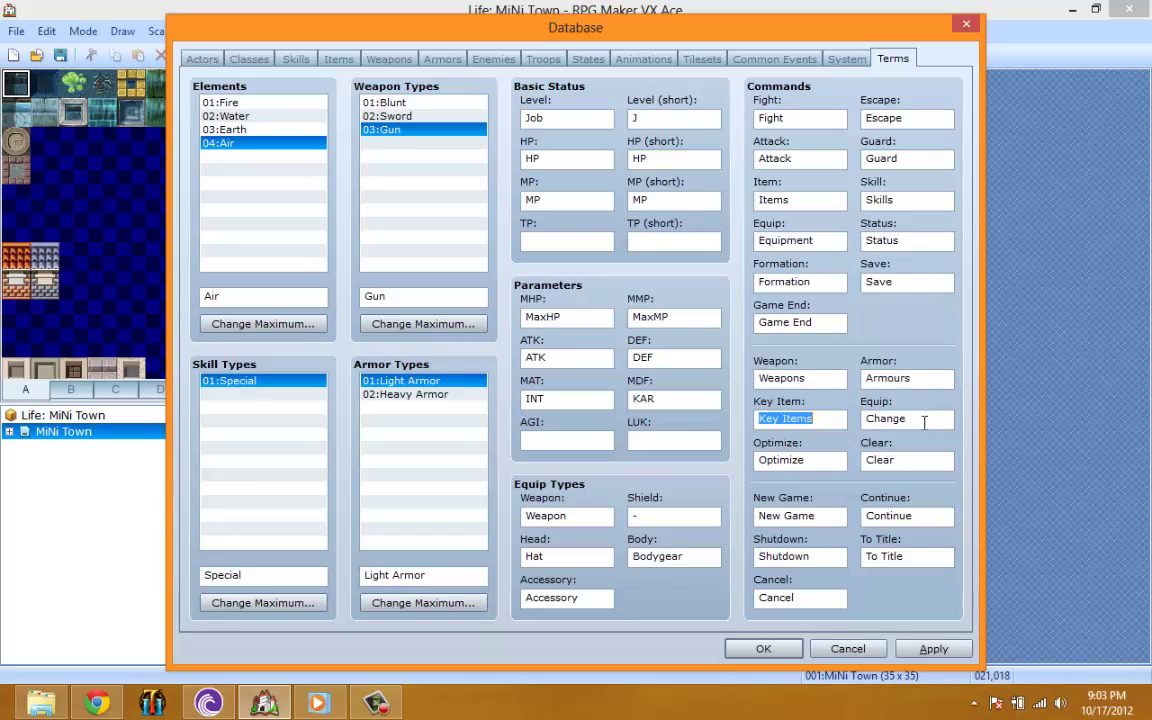
key(Tab)
key(Tab)
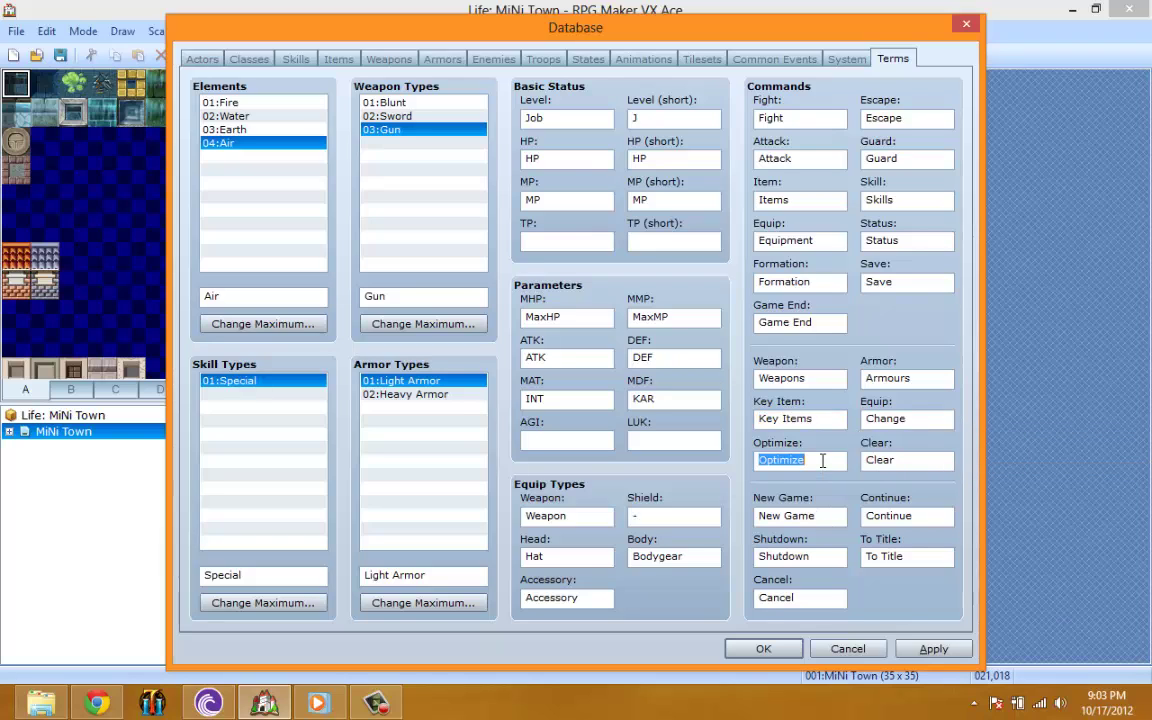
key(Tab)
key(Tab)
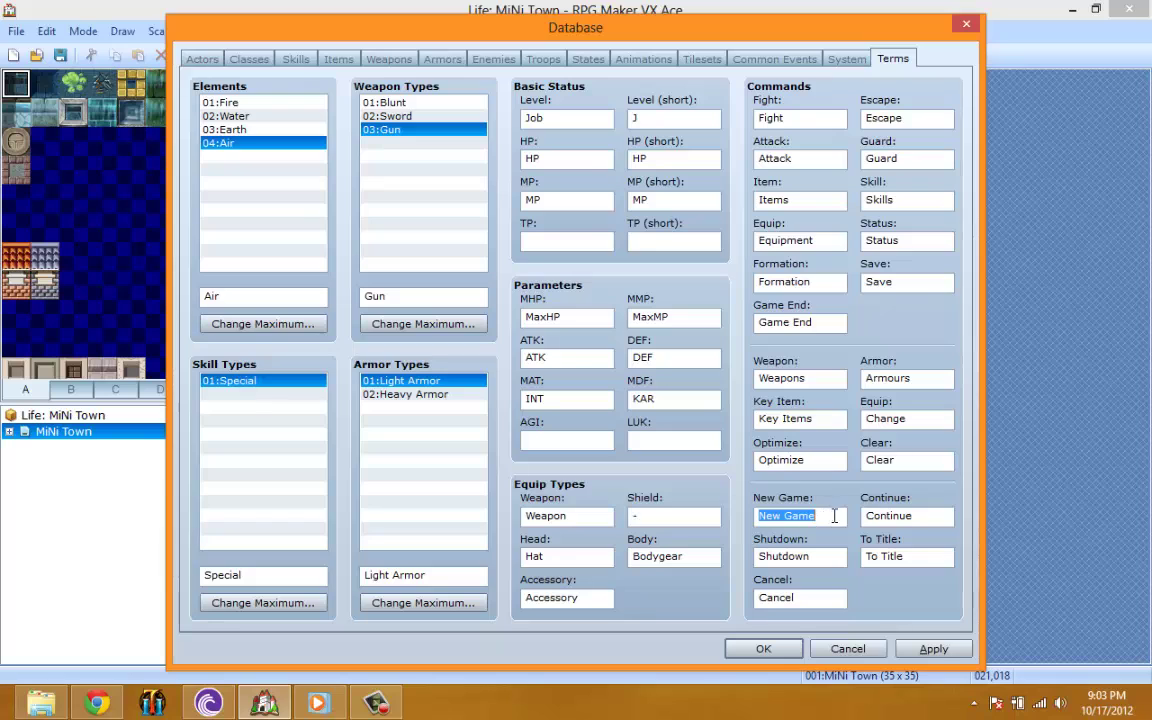
click(374, 703)
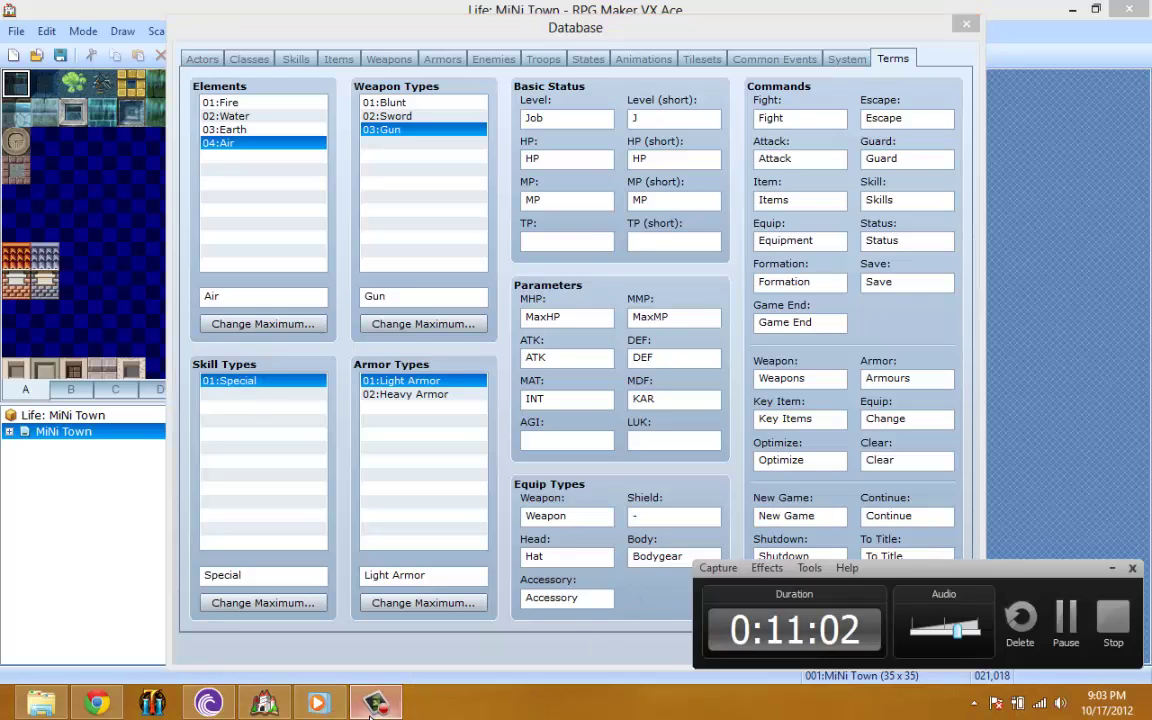
click(374, 703)
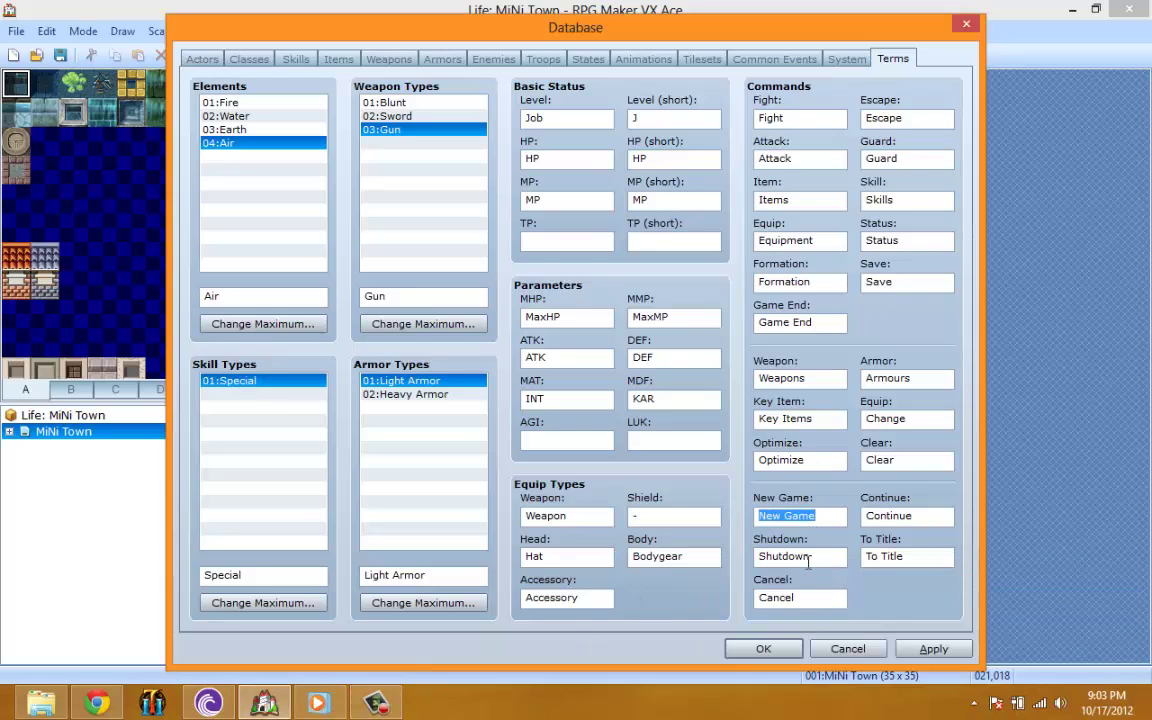
Change the Shutdown command to Exit and the Continue command to Load
double_click(812, 560)
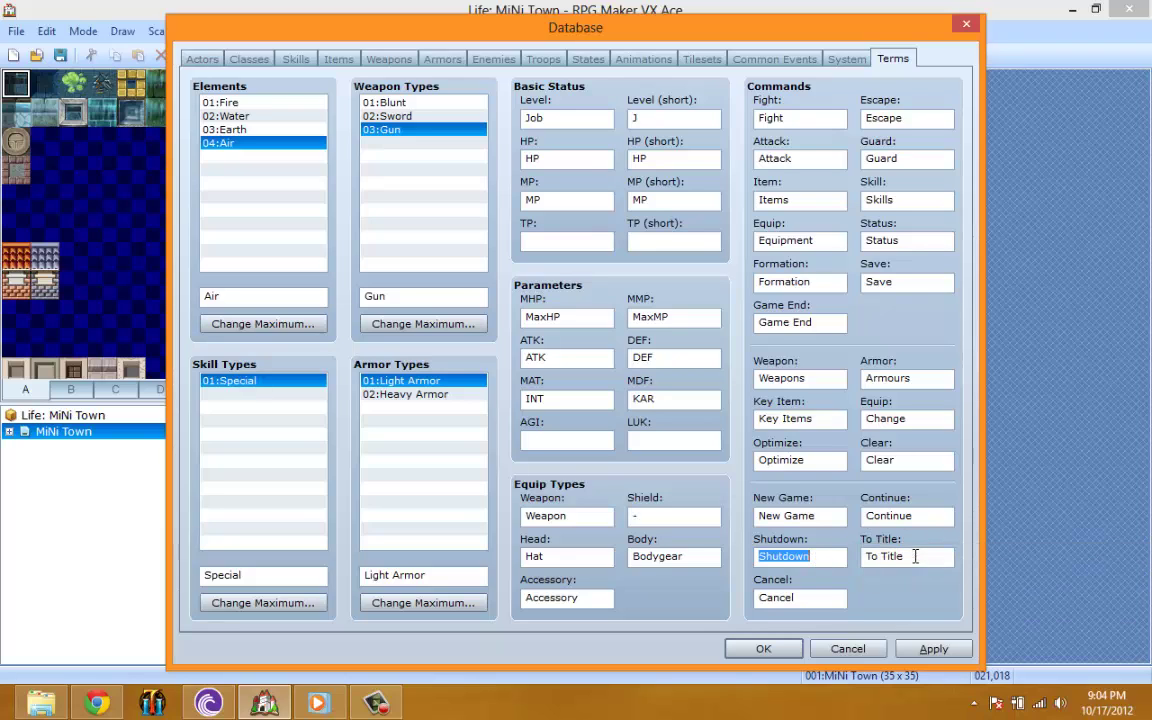
double_click(914, 560)
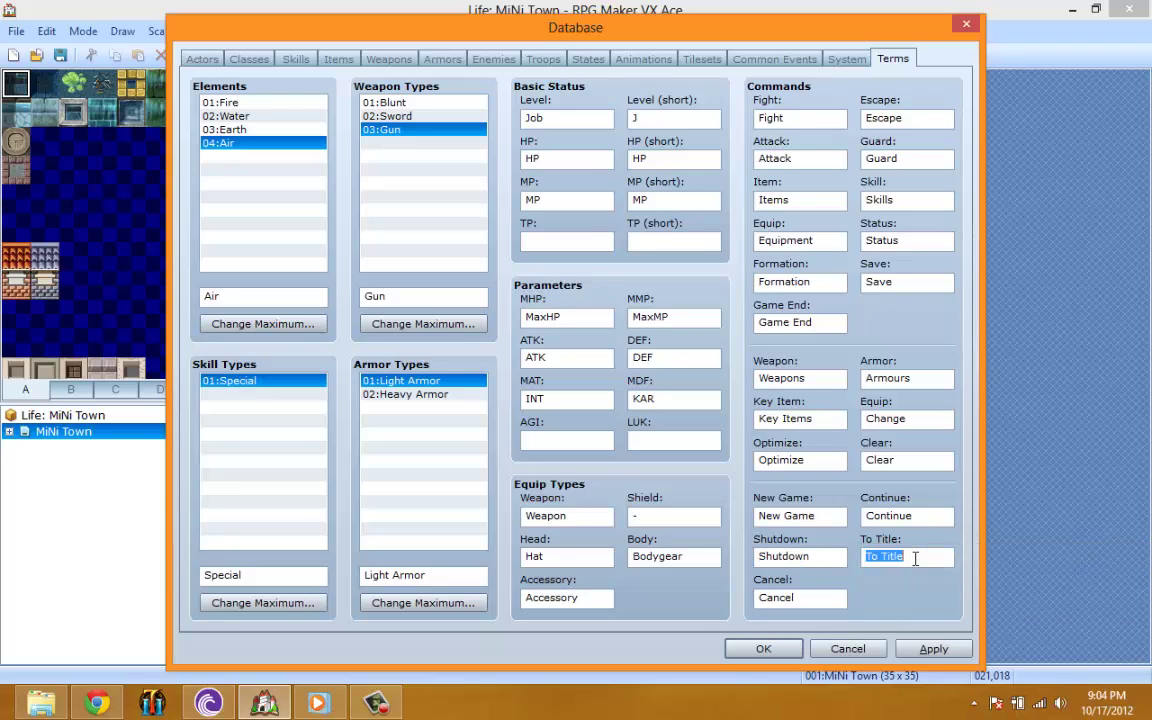
double_click(800, 557)
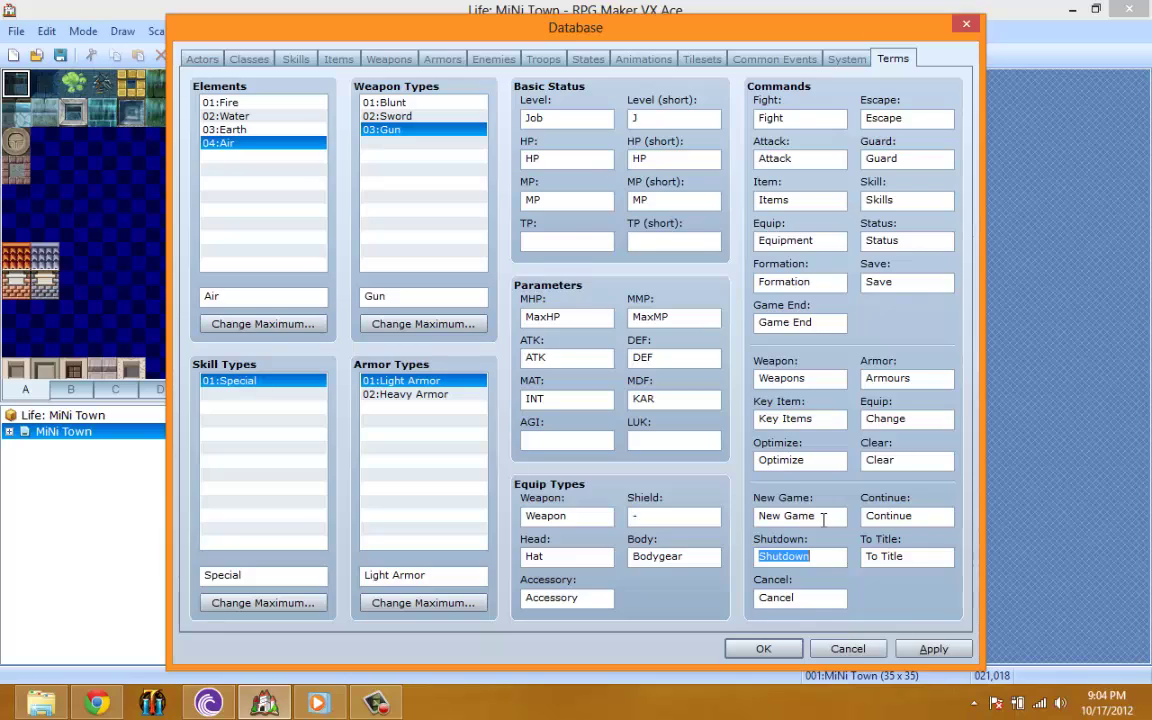
text(Exit)
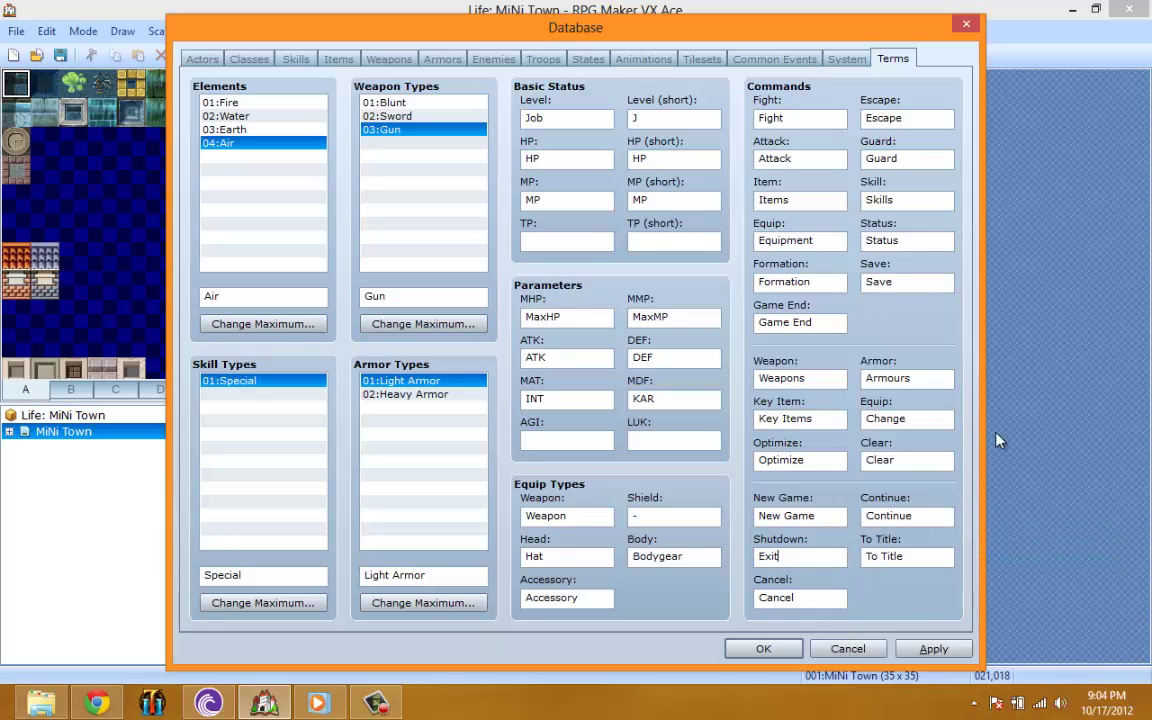
double_click(916, 517)
text(Load)
double_click(826, 519)
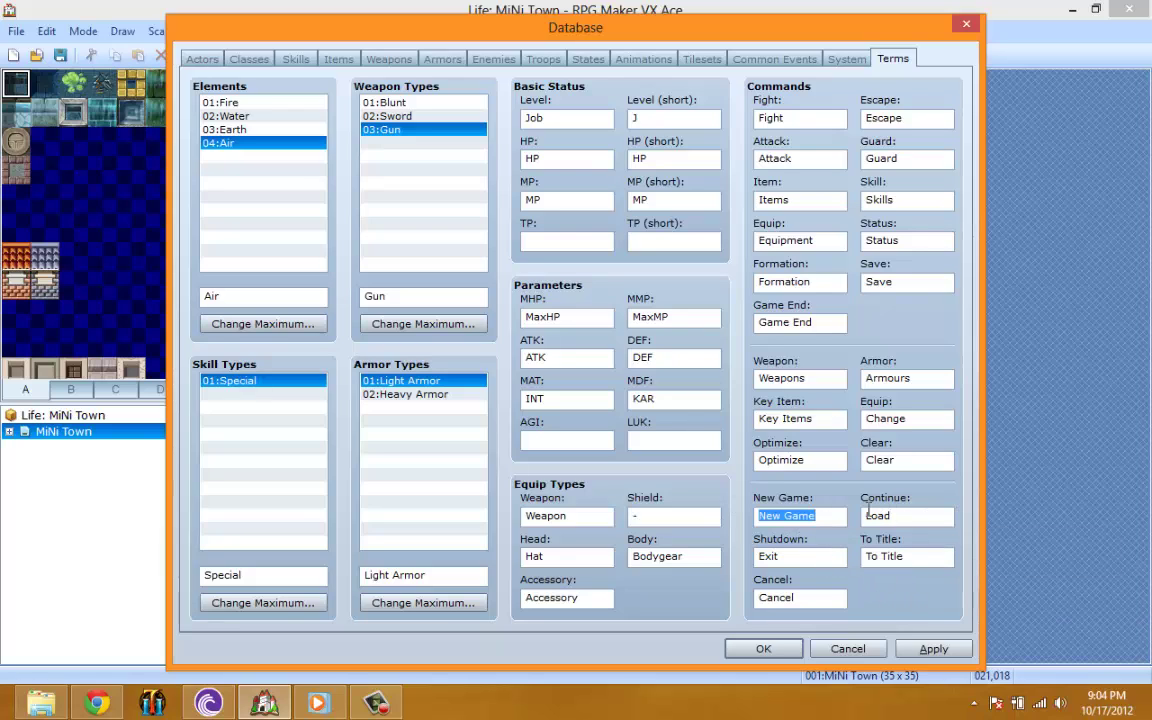
Change the To Title command to "Exit To Title" and apply the database changes
double_click(914, 560)
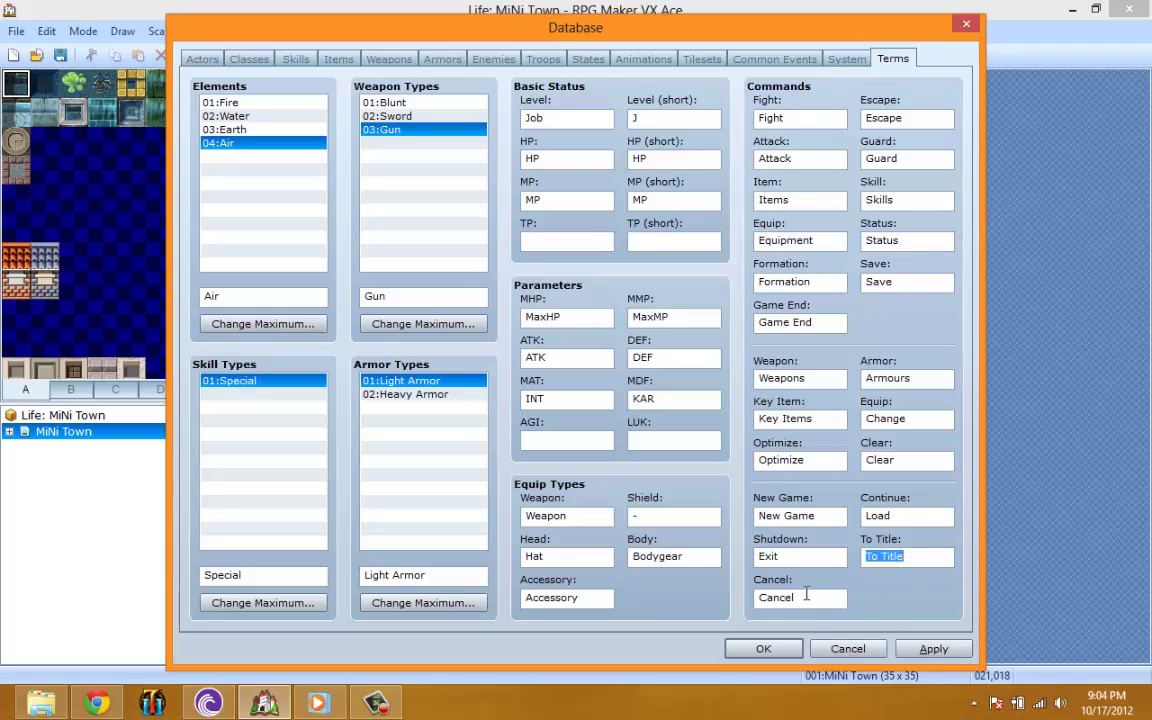
click(869, 556)
key(Delete)
key(Delete)
text(Exit to)
key(BackSpace)
key(BackSpace)
text(To)
click(905, 648)
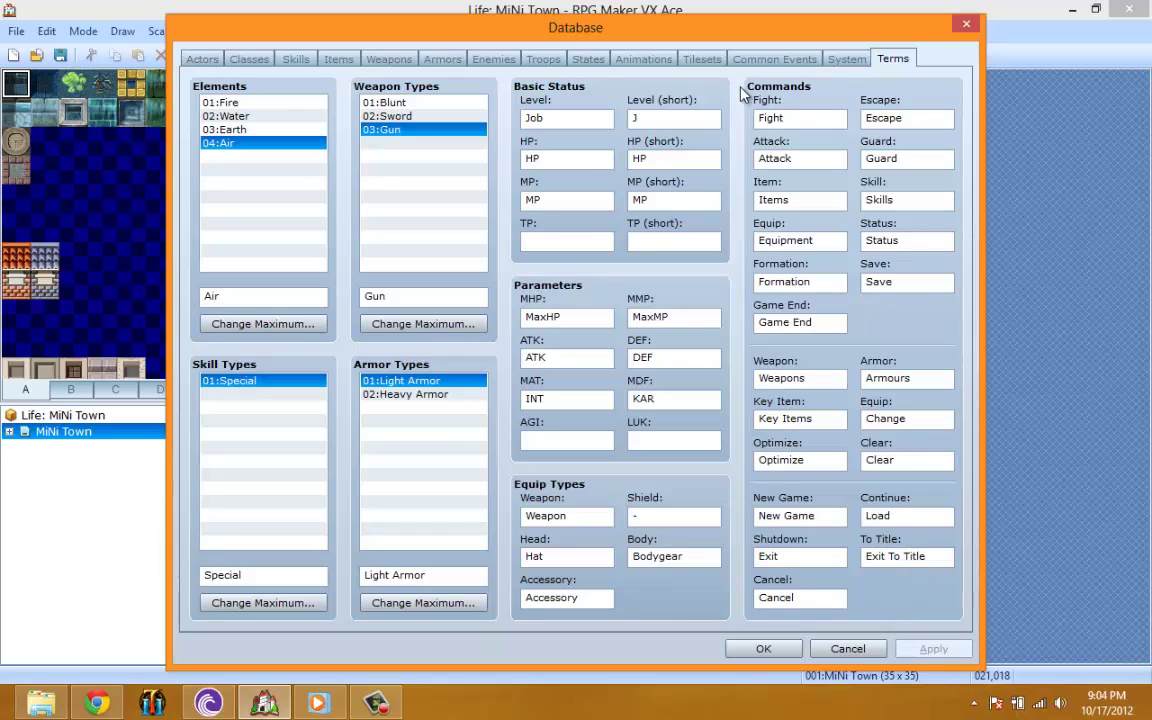
Set the game's currency unit to $ in the system settings
click(848, 59)
double_click(723, 104)
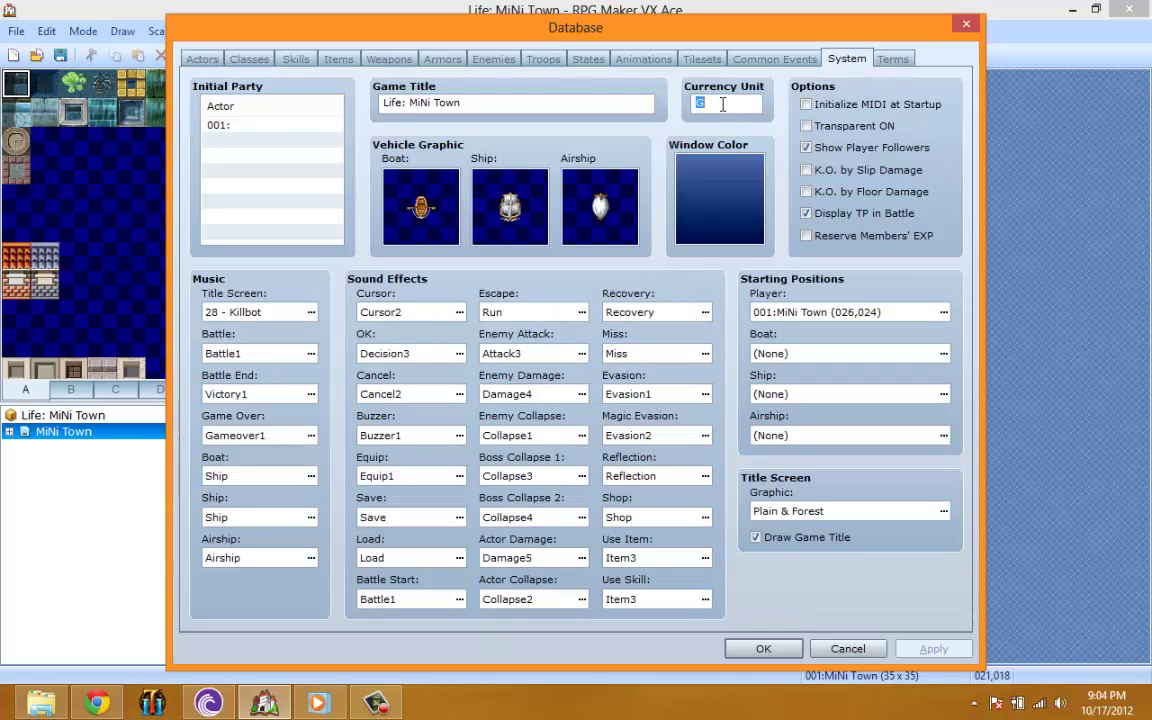
key(Tab)
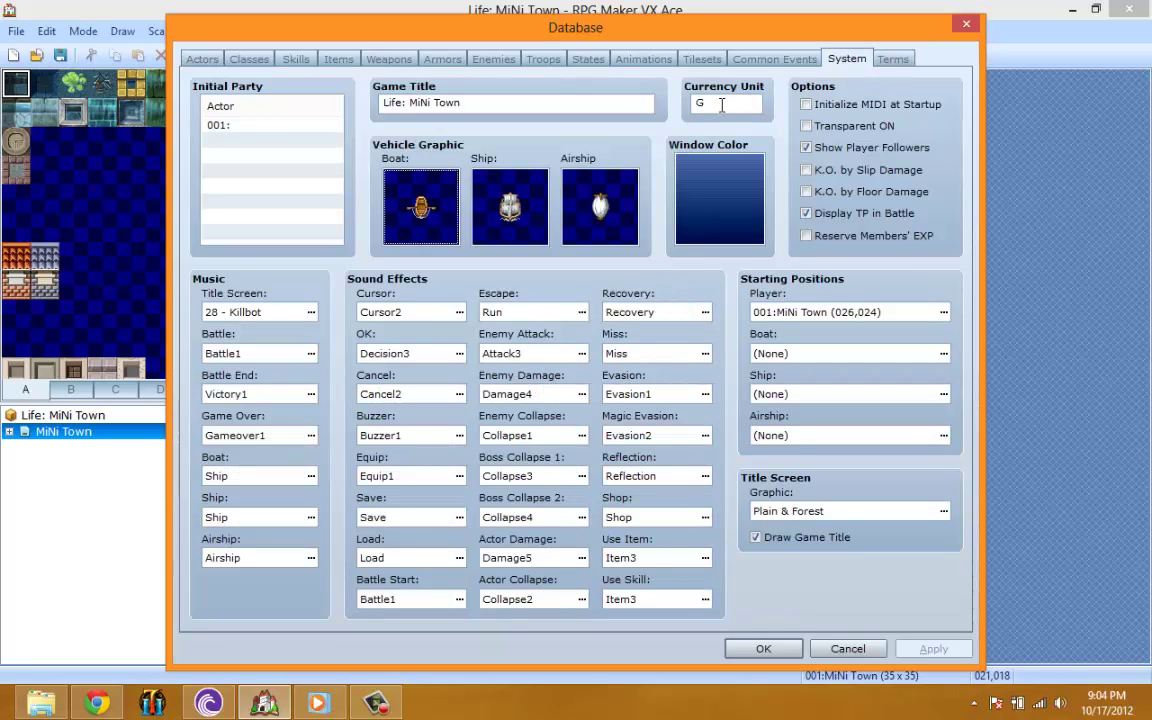
click(721, 104)
key(BackSpace)
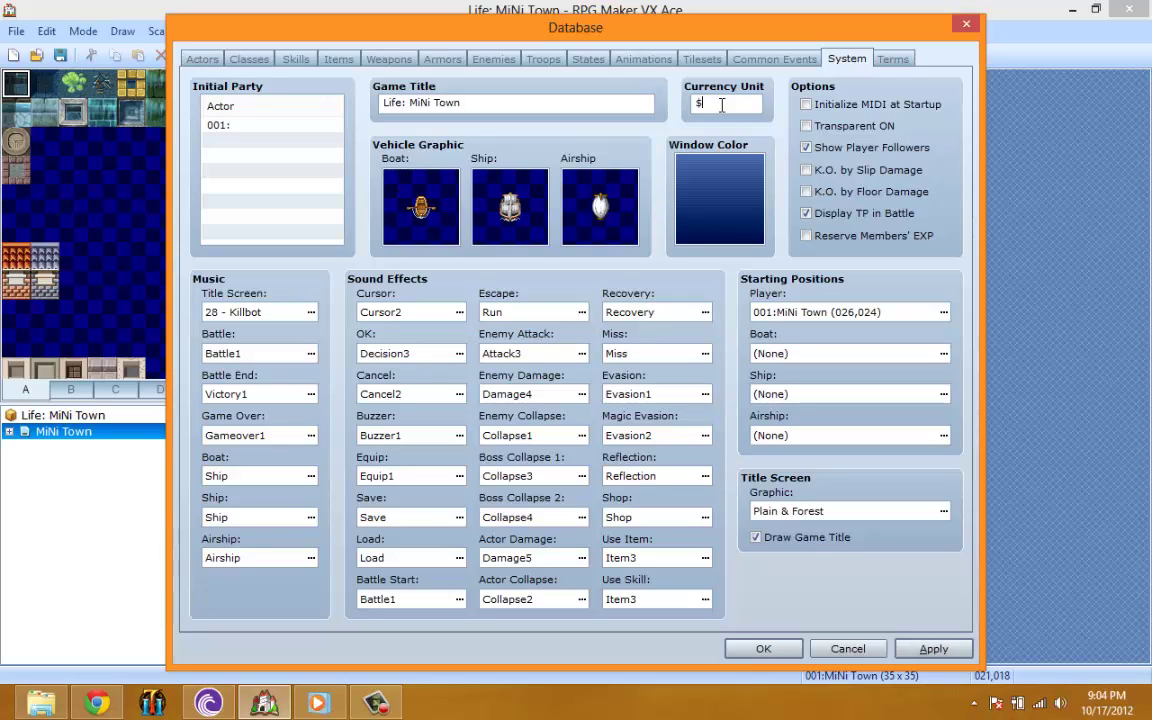
Experiment with the window color's tone, ending with red at 255, green at 0 and blue at 0
double_click(663, 185)
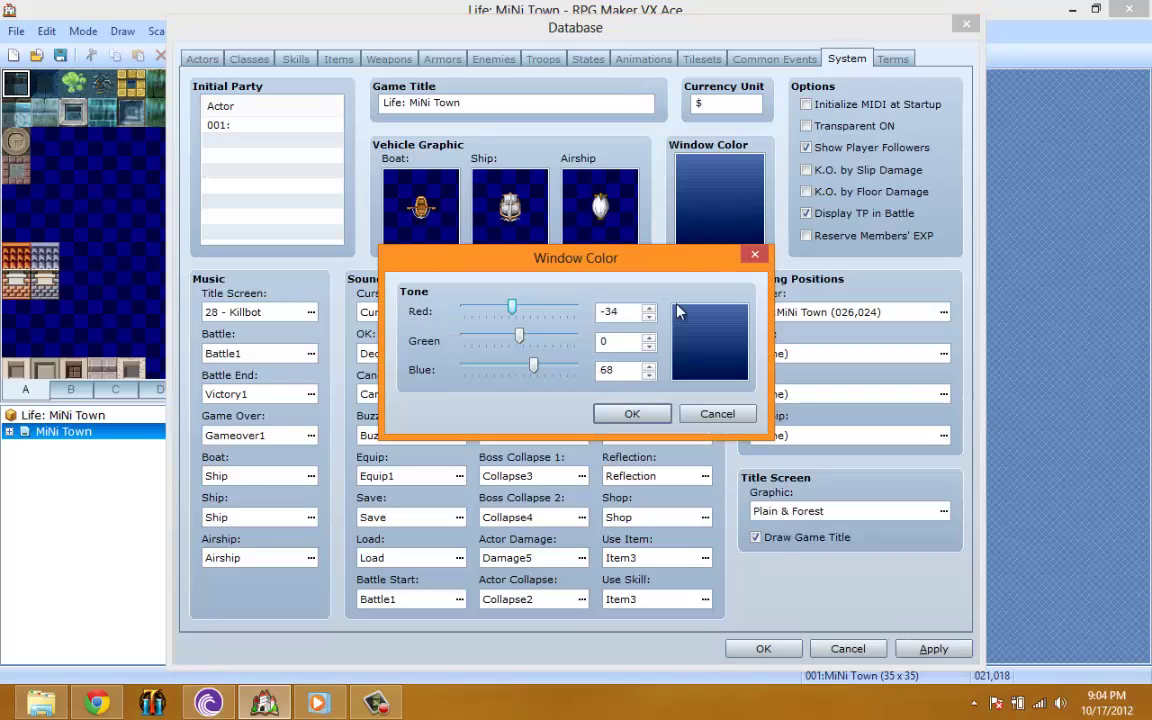
drag(510, 311, 445, 309)
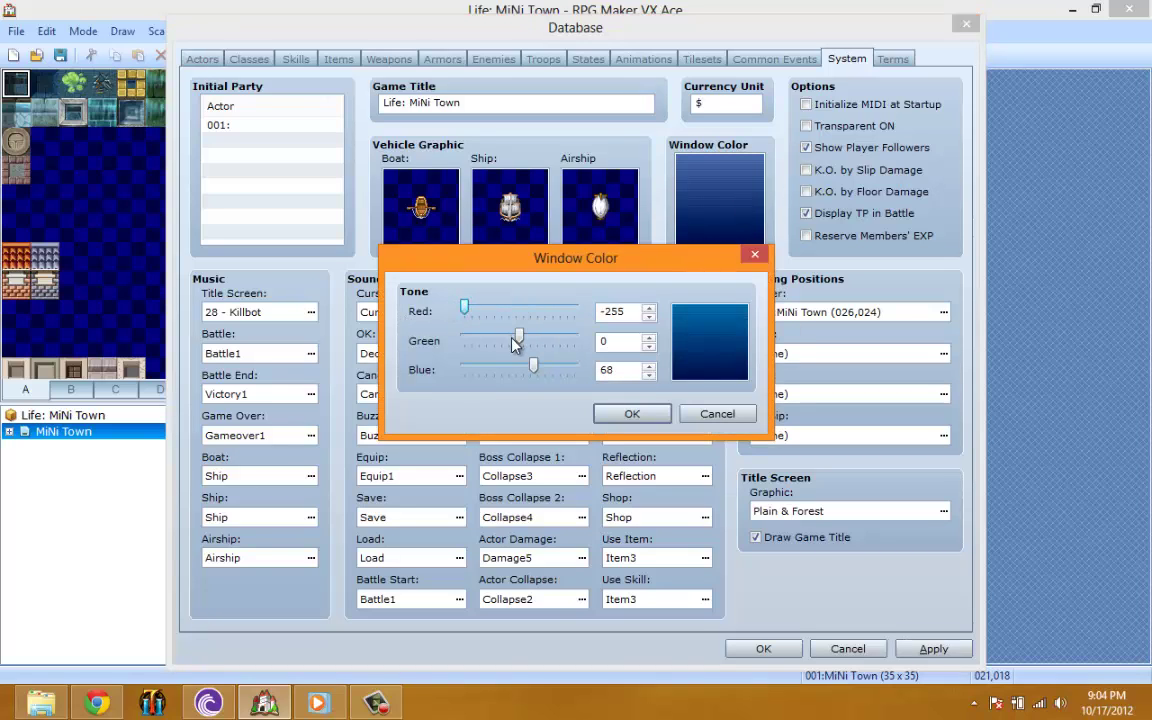
mouse_move(517, 336)
mouse_down()
mouse_move(598, 341)
mouse_move(530, 347)
mouse_up()
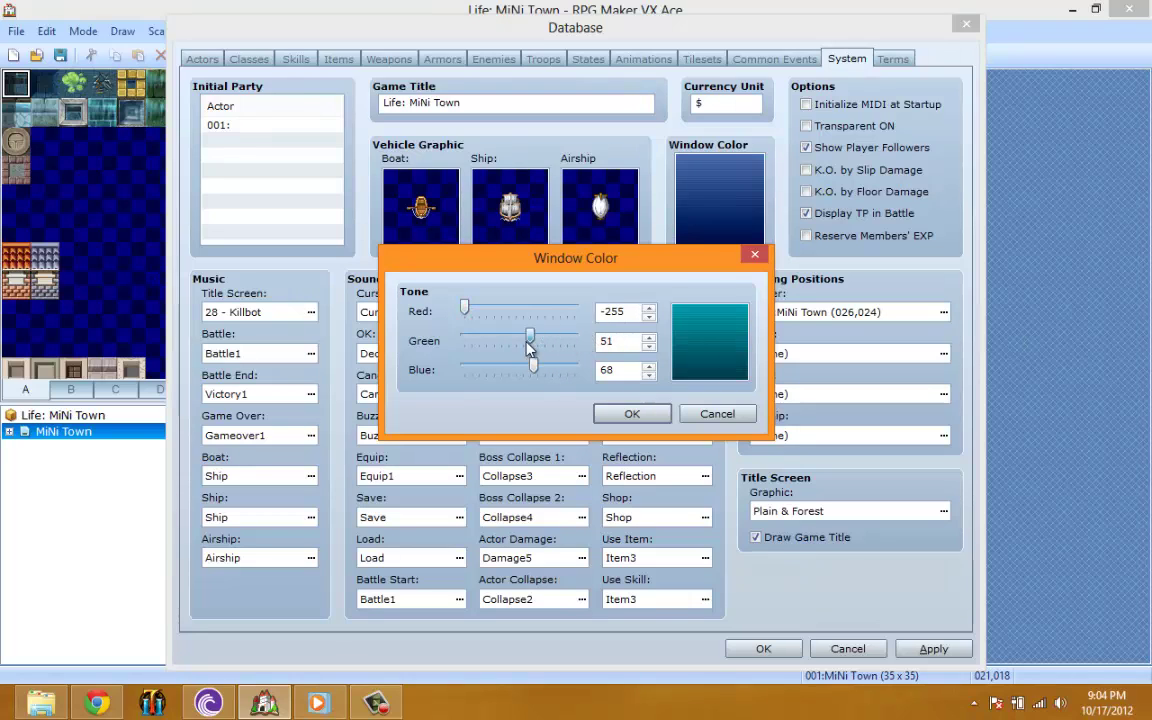
drag(465, 310, 612, 316)
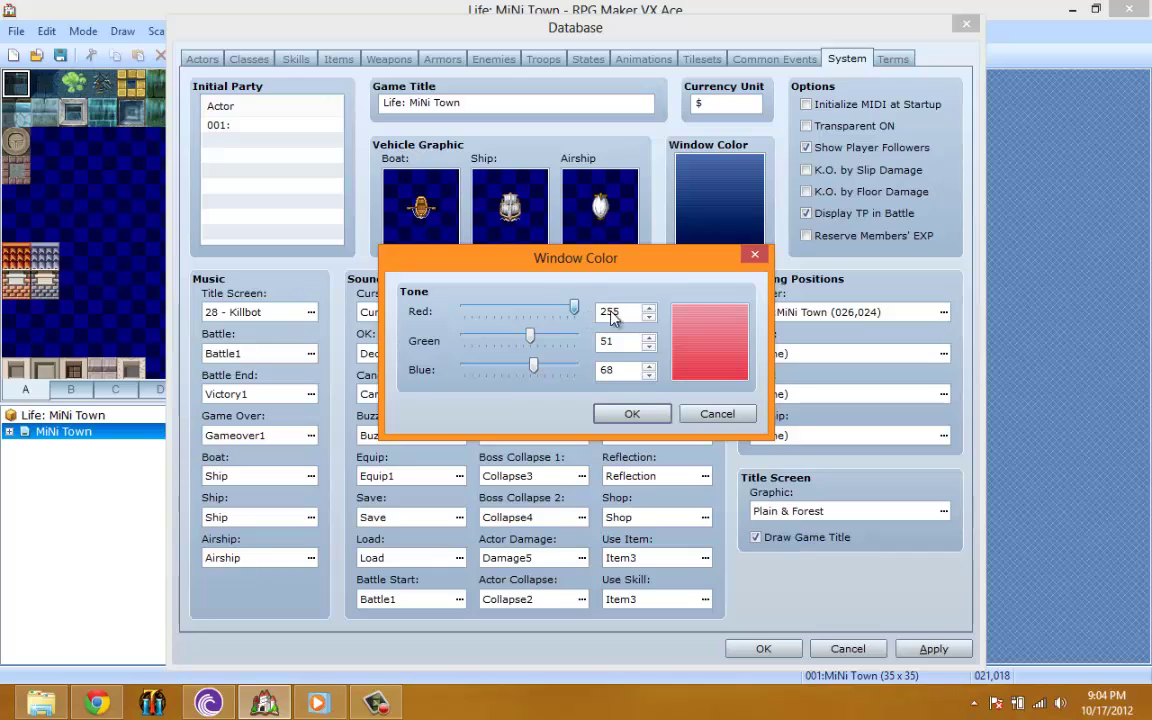
double_click(617, 343)
text(0)
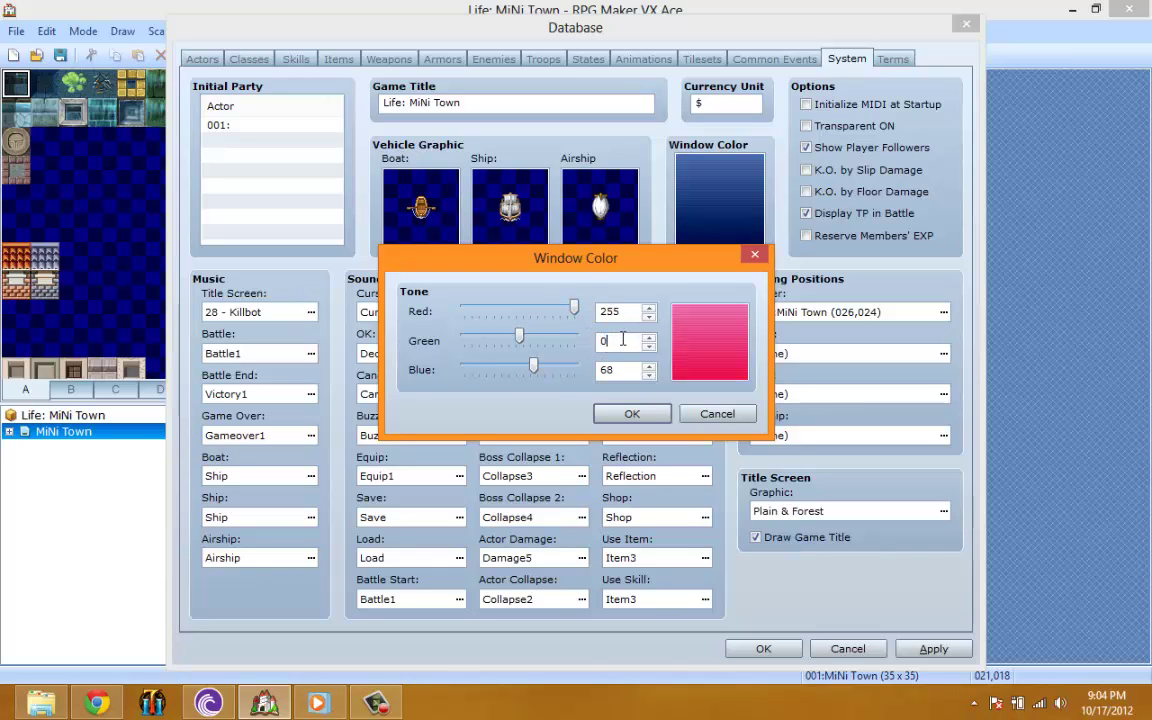
double_click(640, 370)
text(0)
Lower the window color's red tone to a muted dark red, accept it and apply the database changes
drag(578, 316, 533, 326)
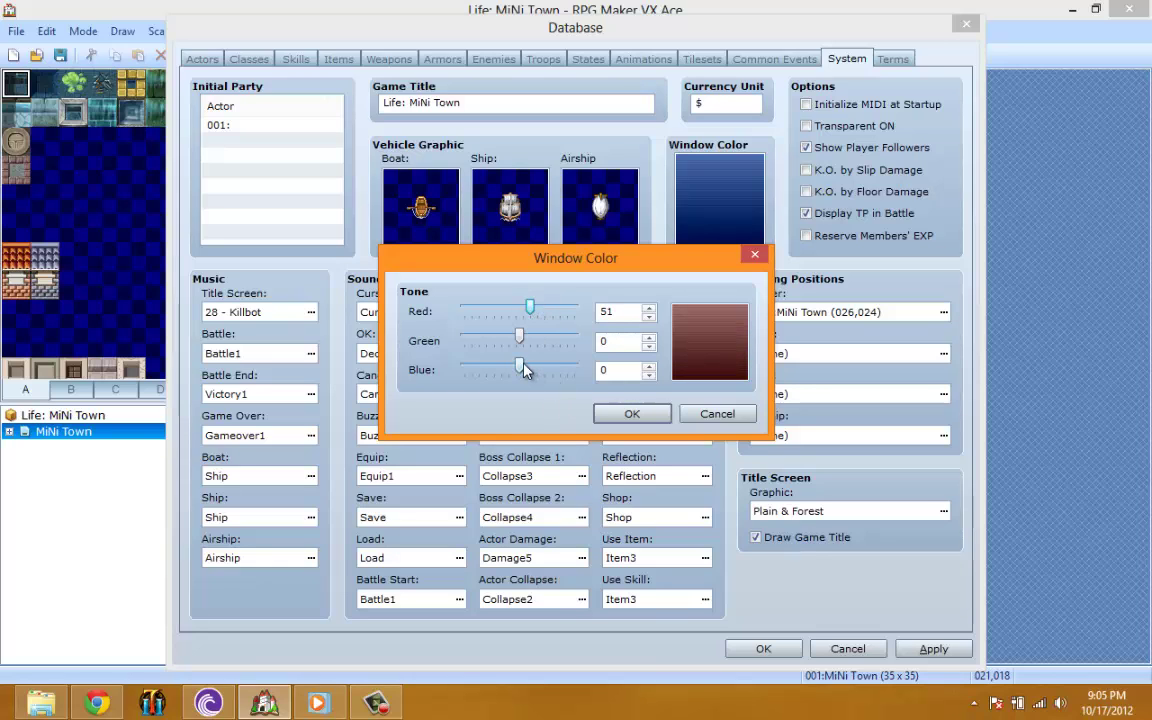
mouse_move(525, 370)
mouse_down()
mouse_move(540, 368)
mouse_move(527, 372)
mouse_up()
drag(528, 313, 535, 307)
click(632, 414)
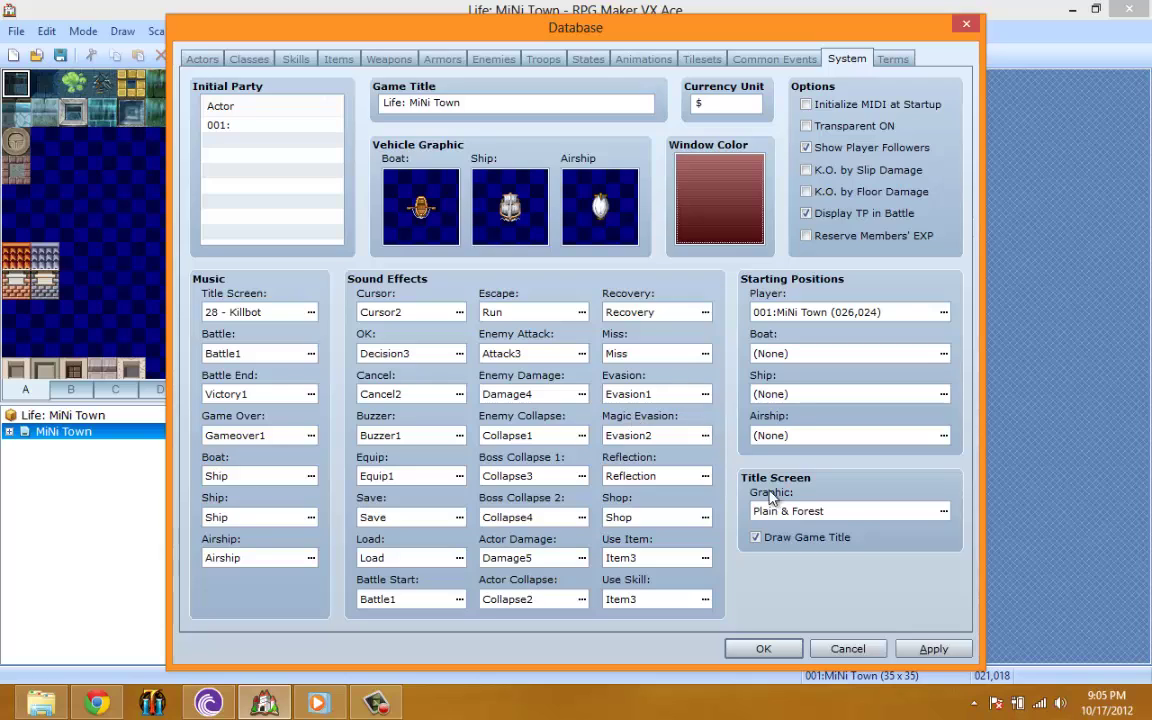
click(953, 650)
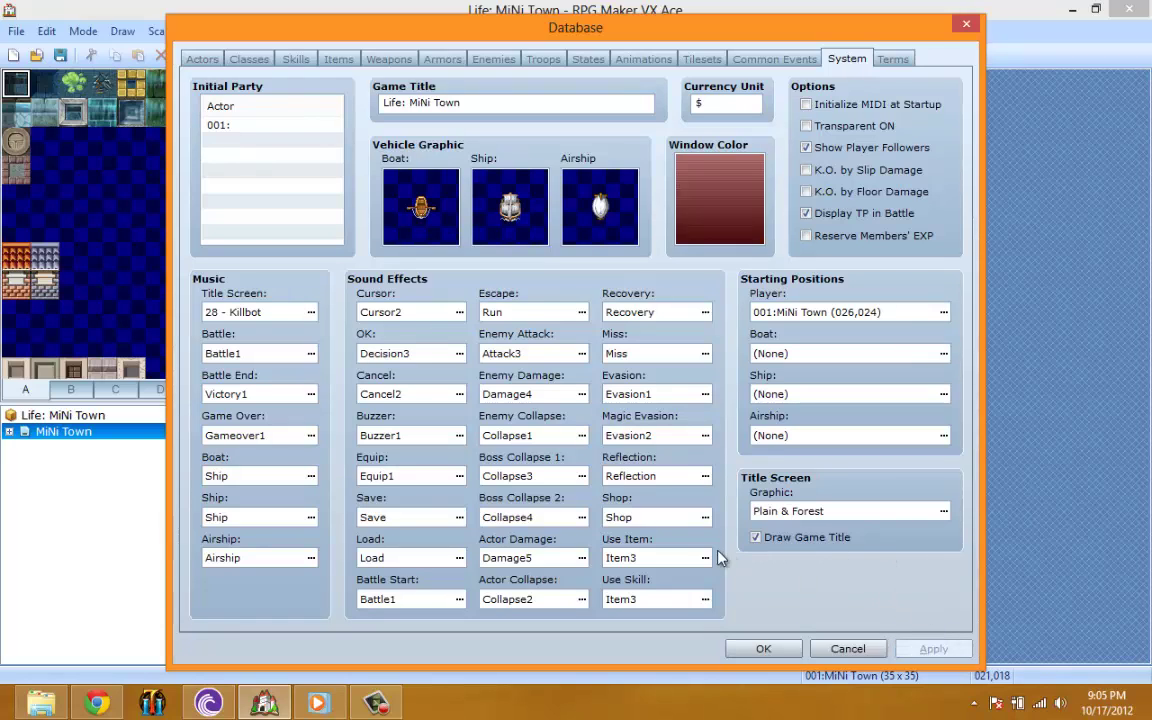
click(376, 703)
click(477, 274)
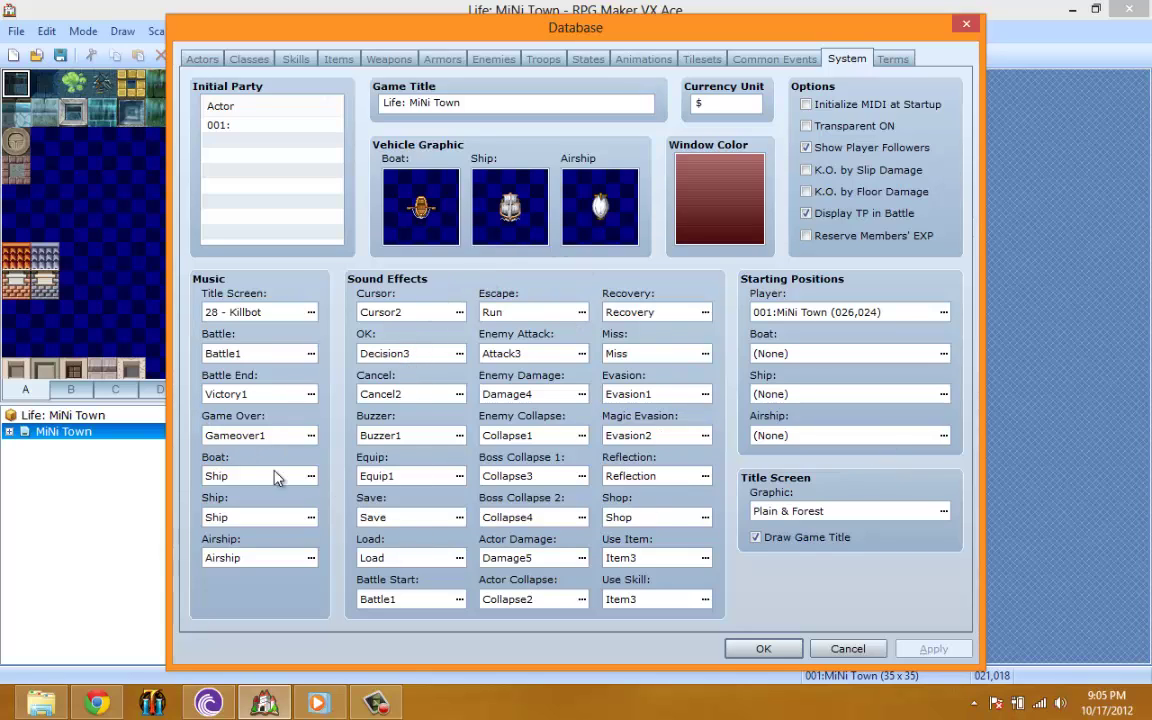
Preview overlays on the Castle title graphic, choose Castle with Fire for the title screen and apply the database changes
click(945, 514)
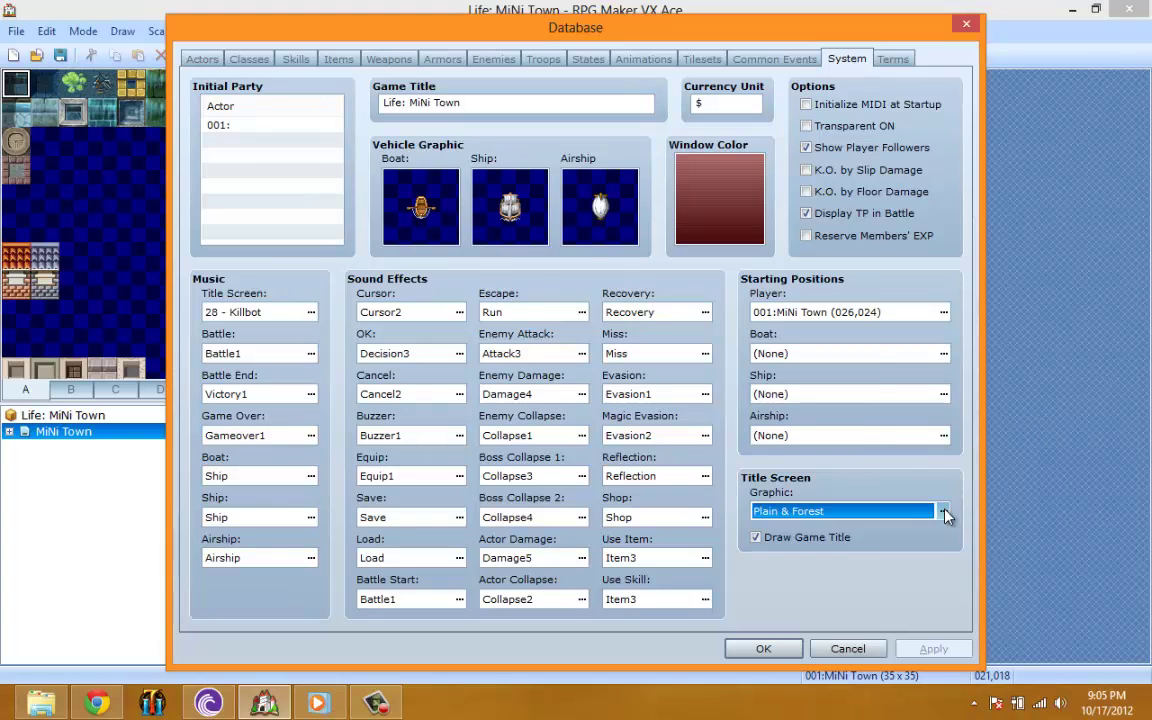
click(372, 201)
click(368, 215)
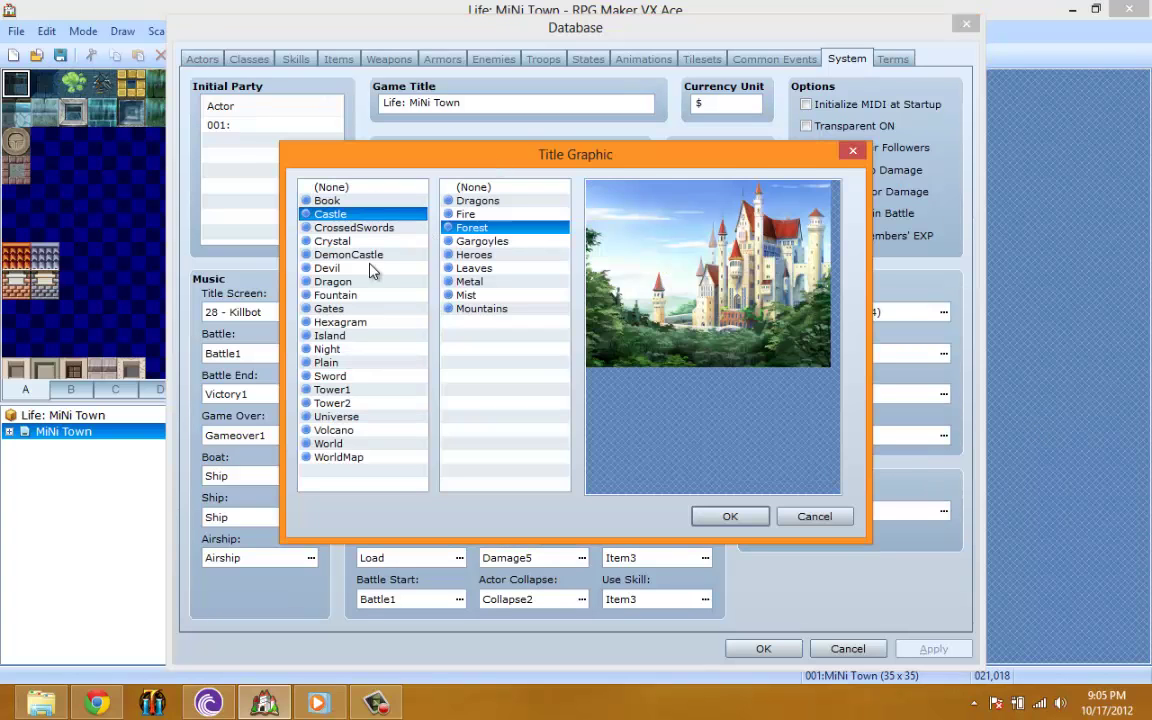
click(500, 243)
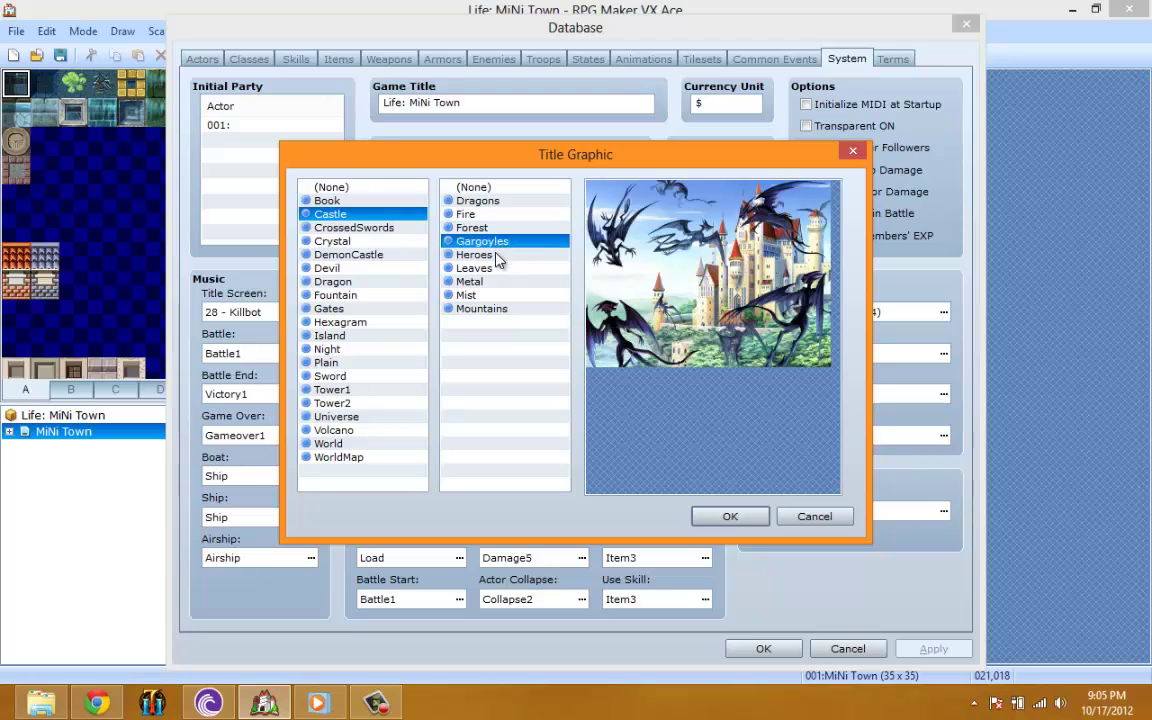
click(497, 256)
click(495, 282)
click(499, 311)
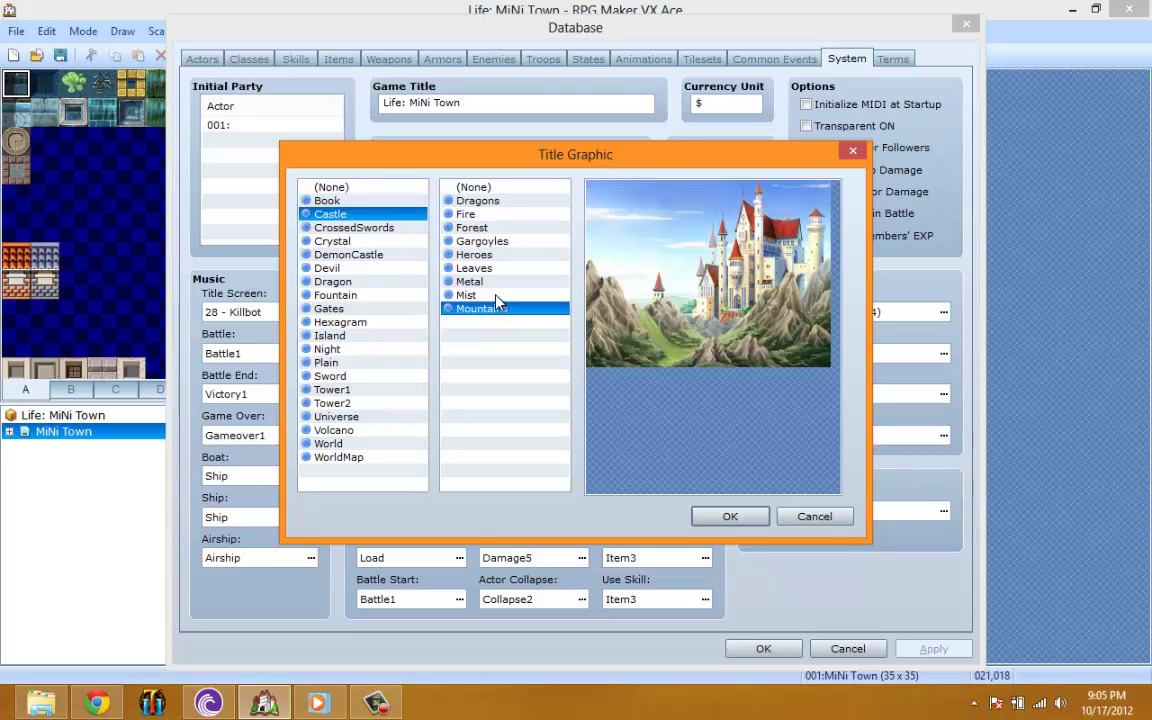
click(495, 296)
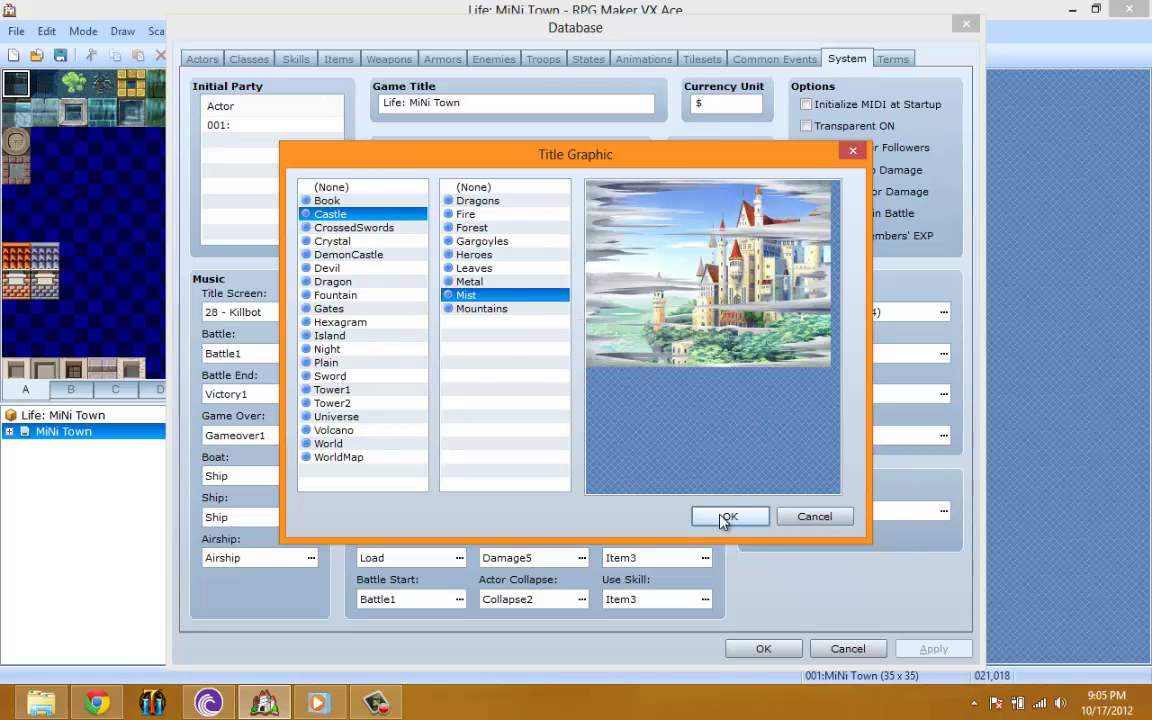
click(478, 215)
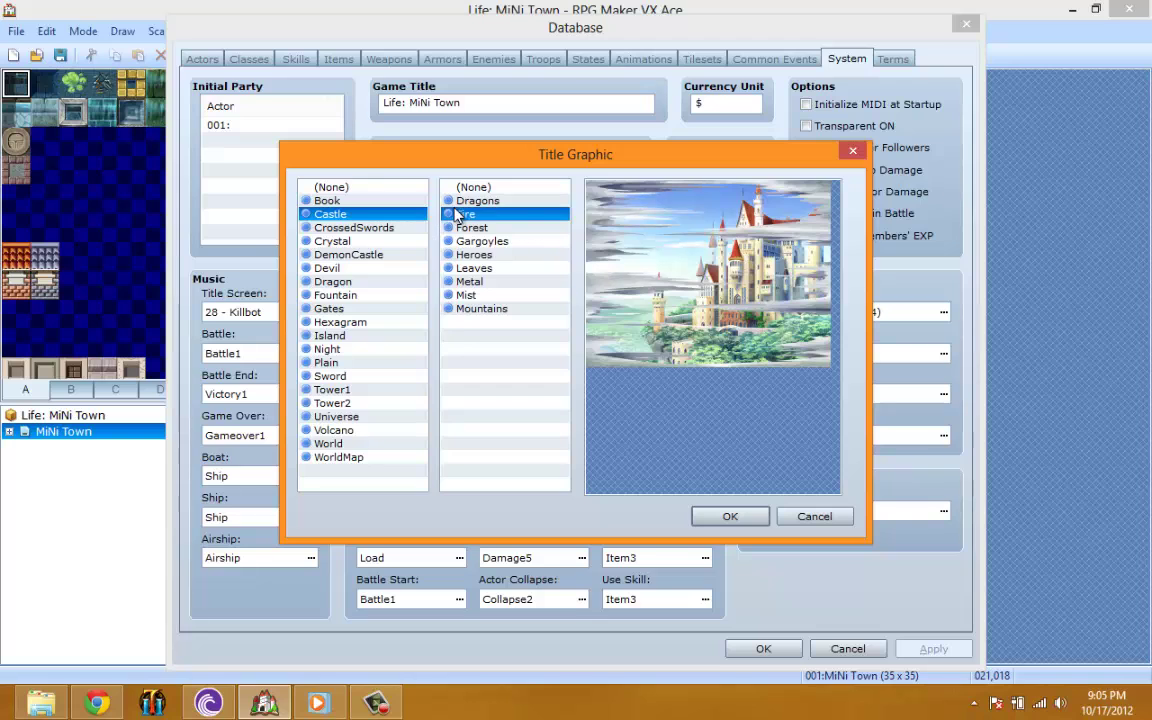
click(735, 517)
click(919, 650)
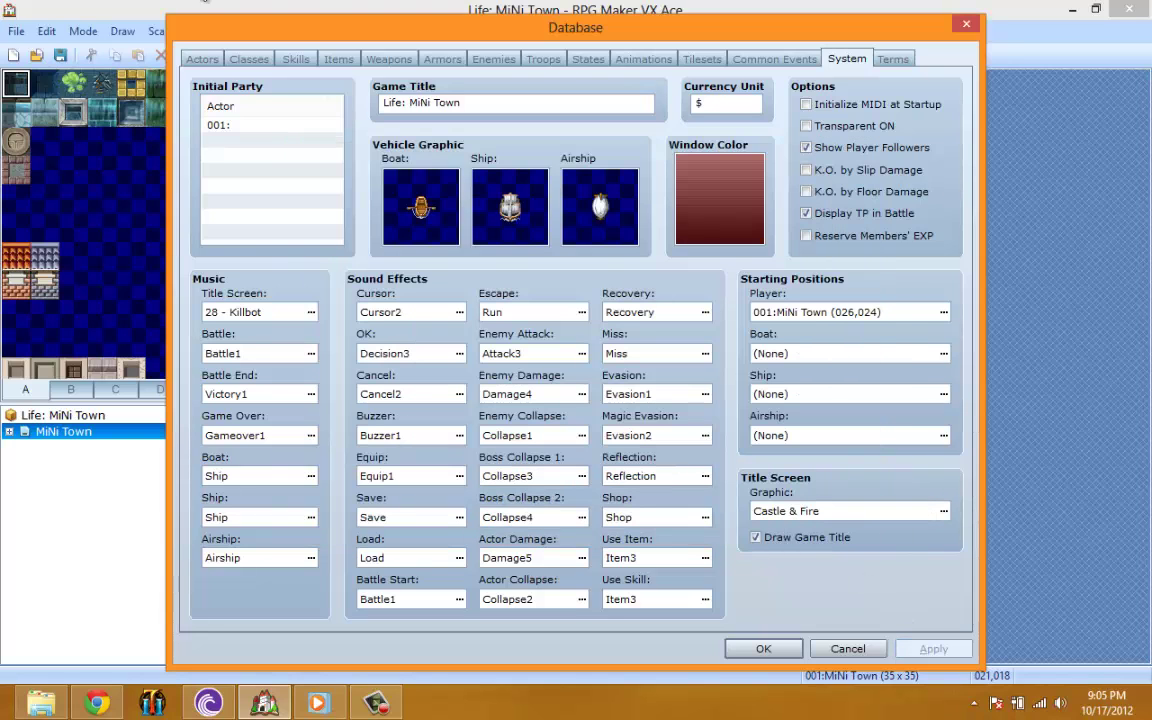
Examine the common events, the tilesets and the full list of animations in the database
click(740, 60)
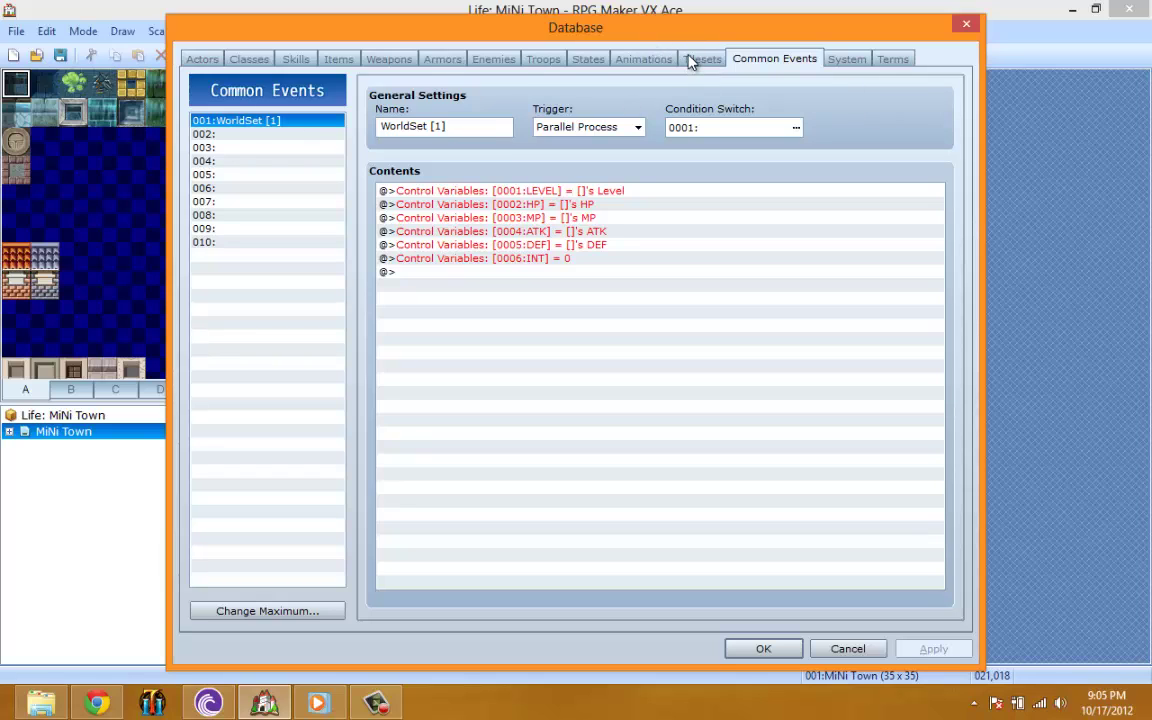
click(378, 704)
click(390, 710)
click(690, 58)
click(632, 60)
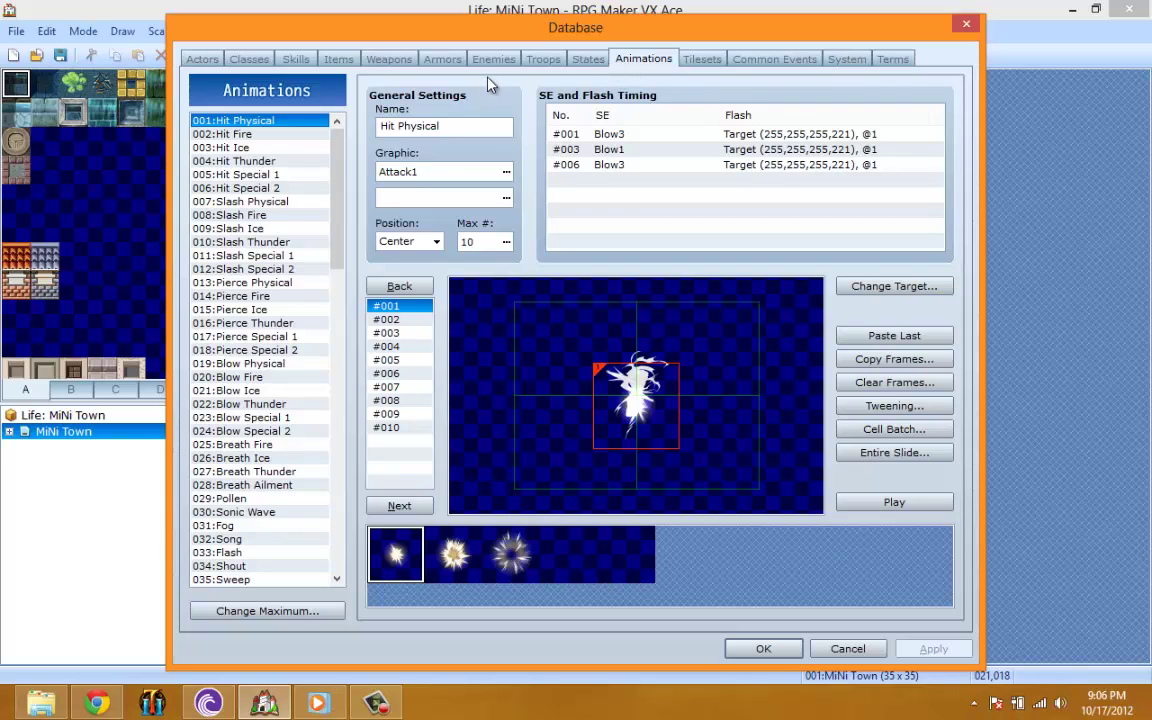
drag(337, 163, 337, 507)
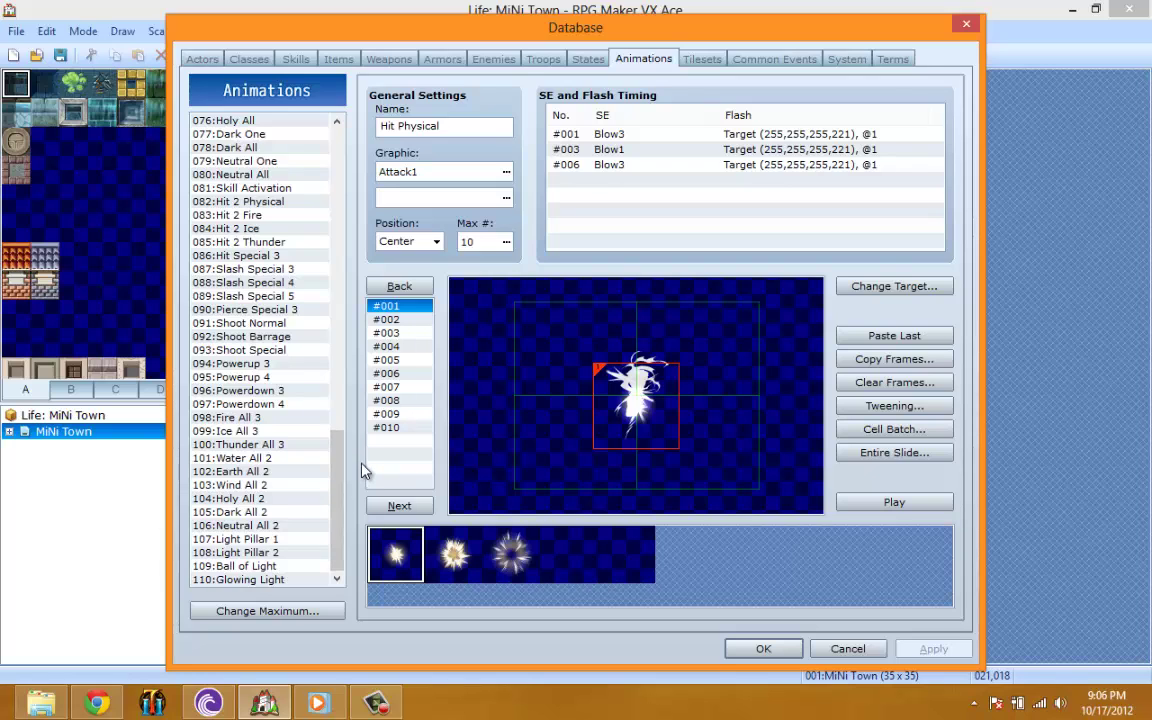
scroll(326, 212, up, 7)
scroll(326, 212, up, 15)
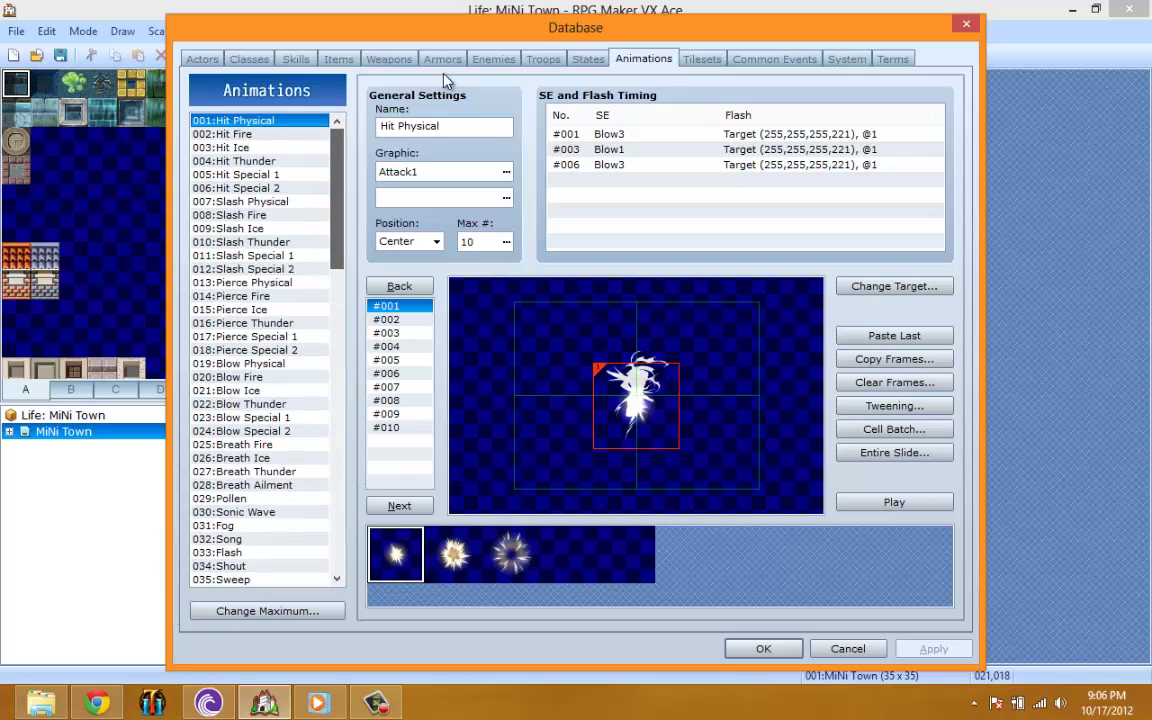
Look over the database's states, troops, weapons, items and skills
click(589, 60)
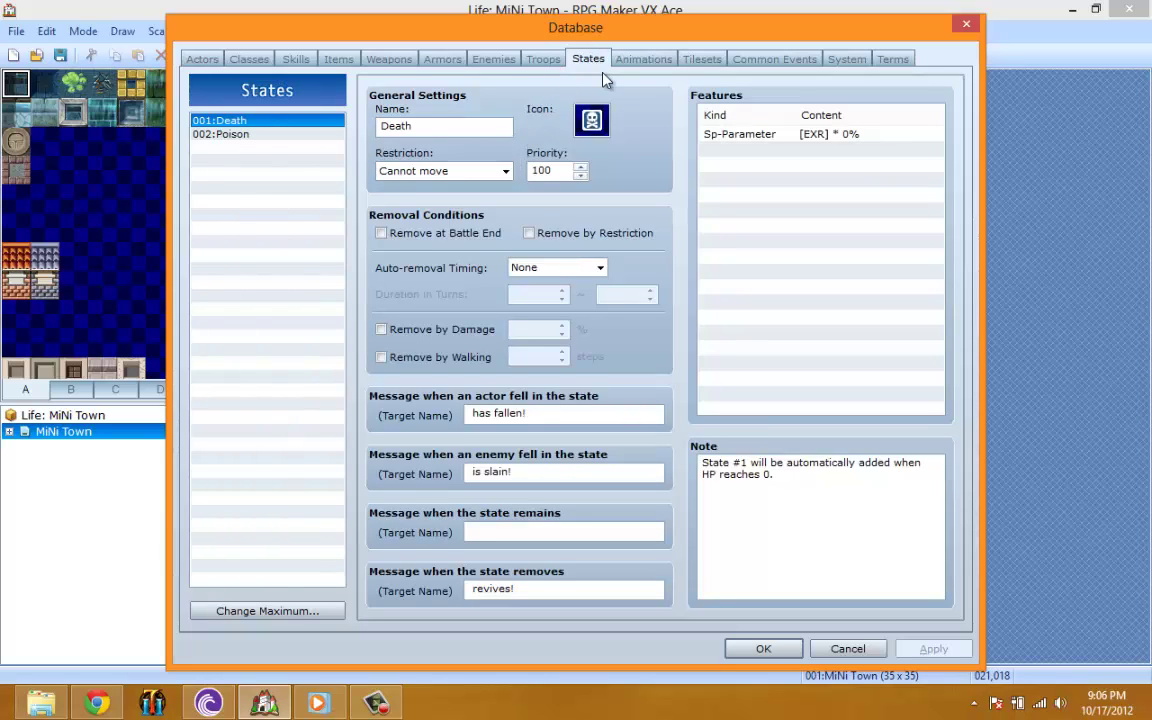
click(526, 62)
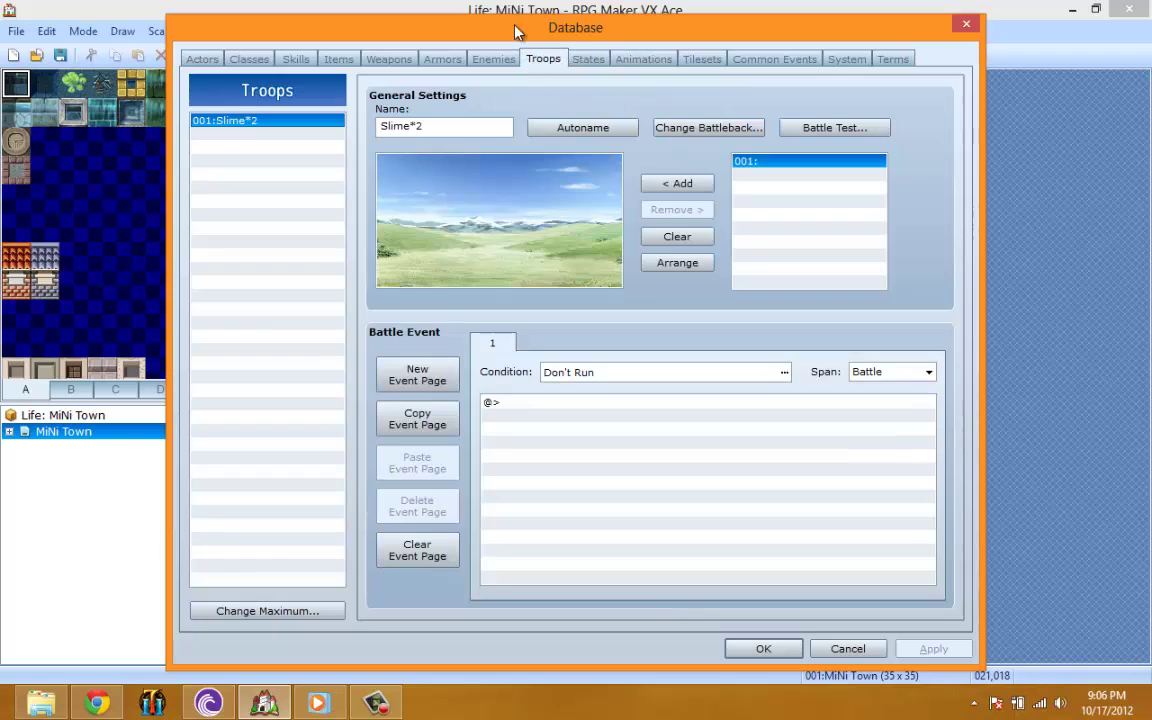
click(370, 59)
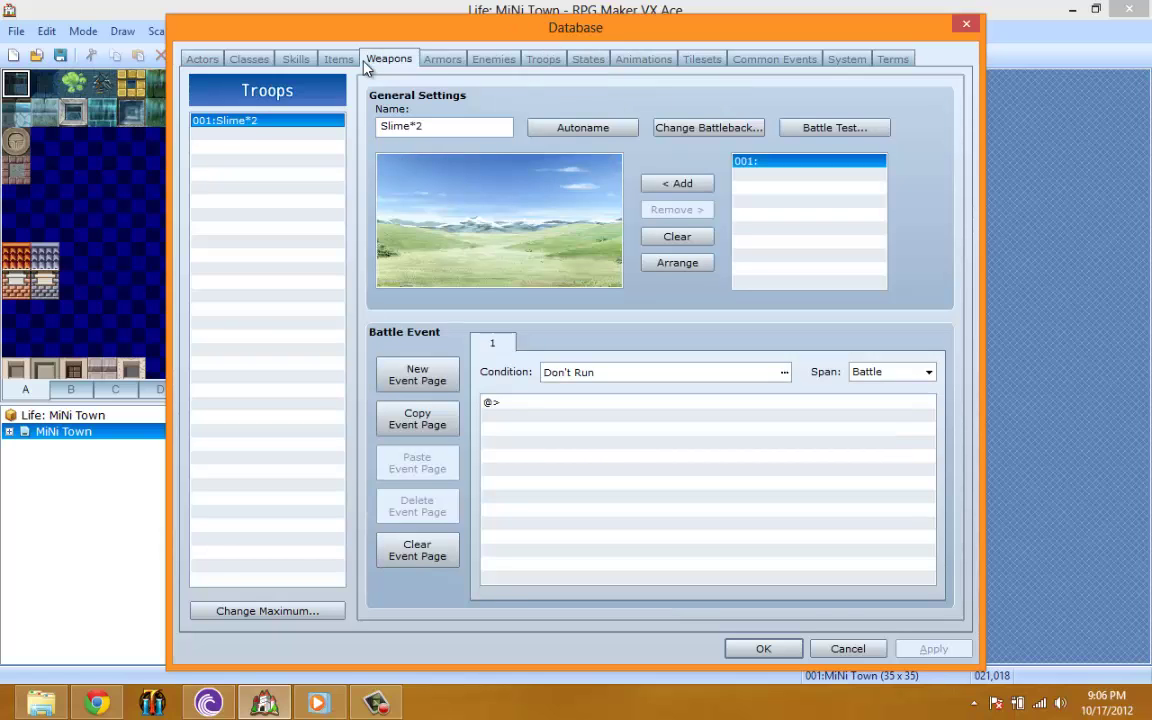
click(345, 60)
click(297, 59)
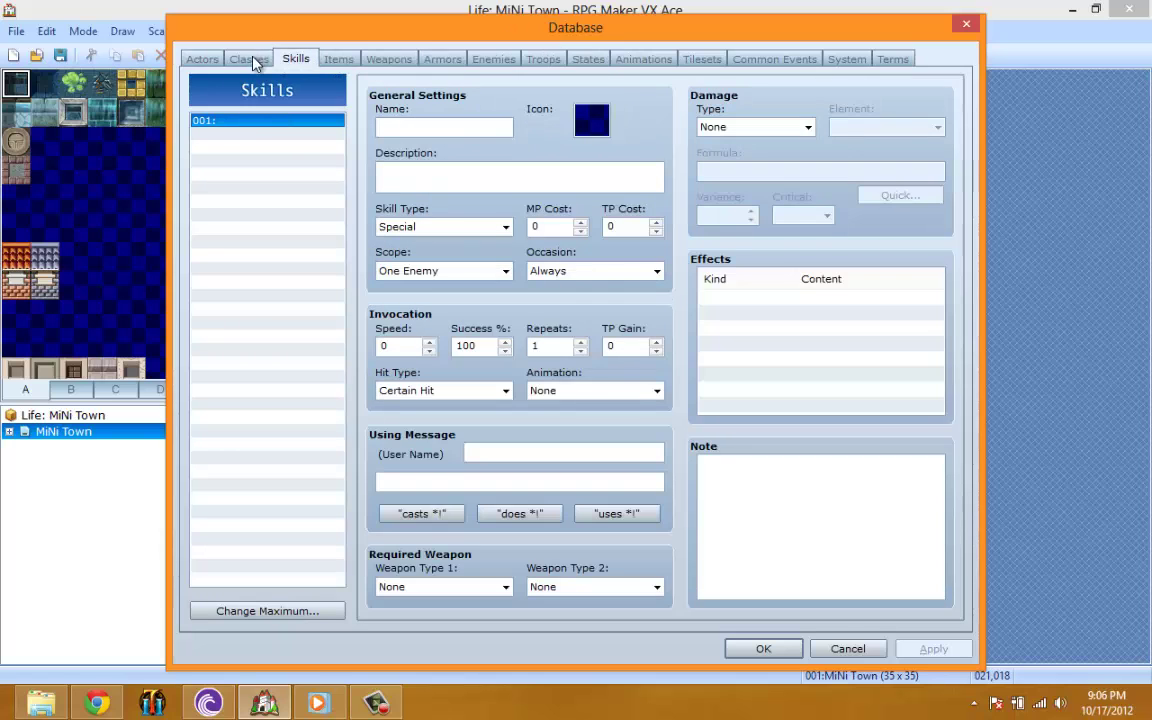
Check the class entries from 001 to 006 in the database
click(251, 60)
click(319, 131)
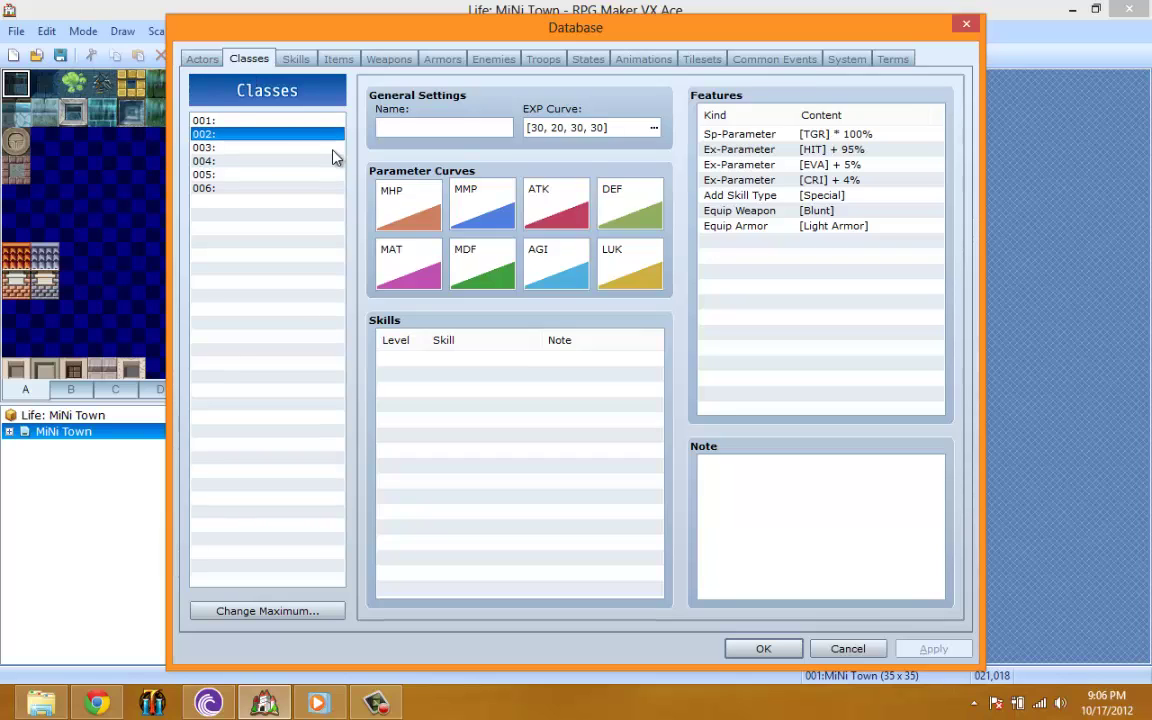
click(334, 121)
click(333, 133)
click(330, 147)
click(326, 160)
click(315, 188)
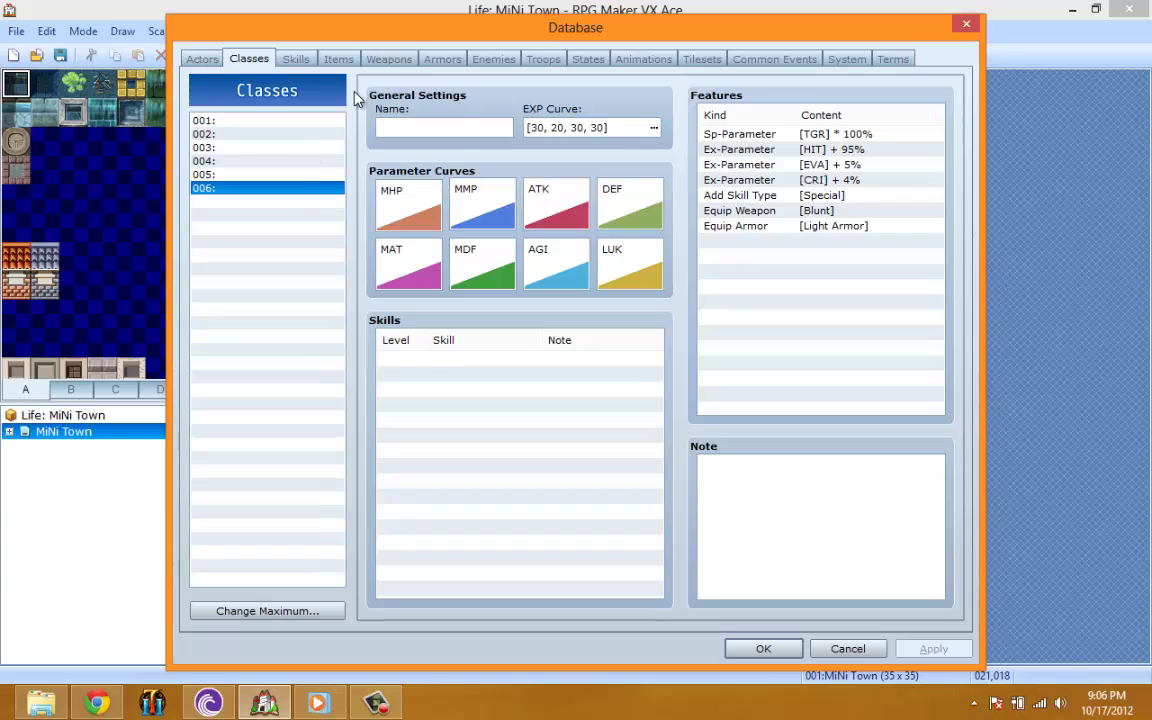
Recheck the skill, item and weapon entries and return to the items
click(298, 59)
click(339, 59)
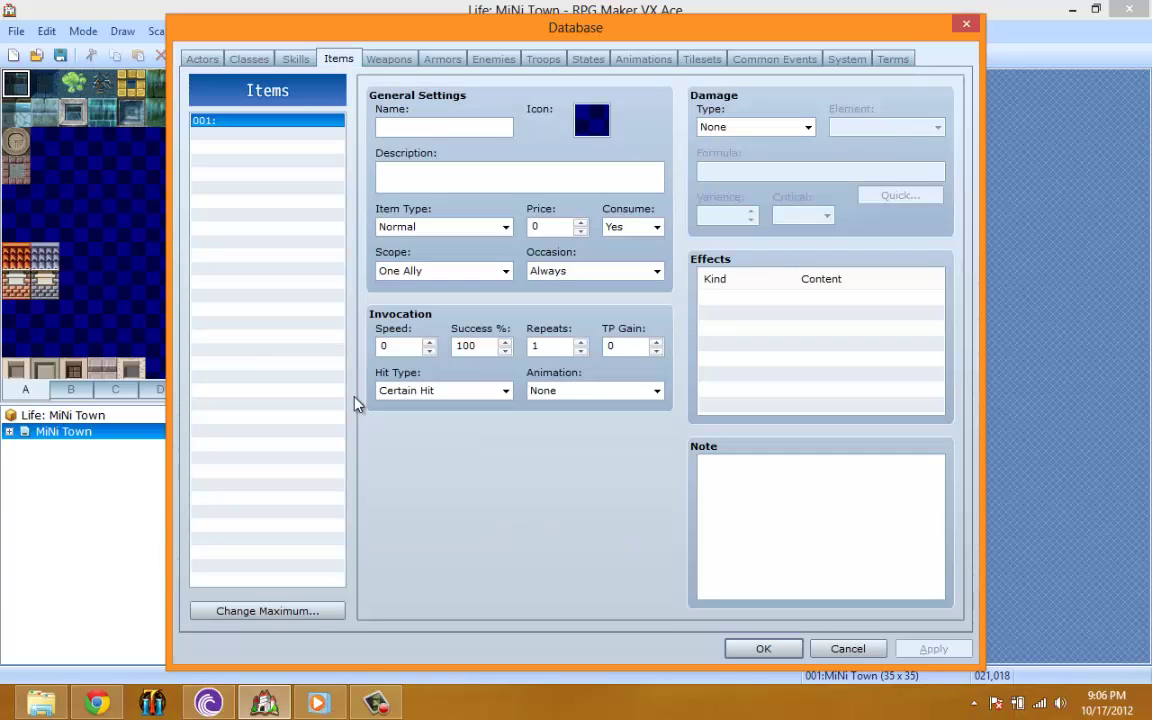
click(376, 702)
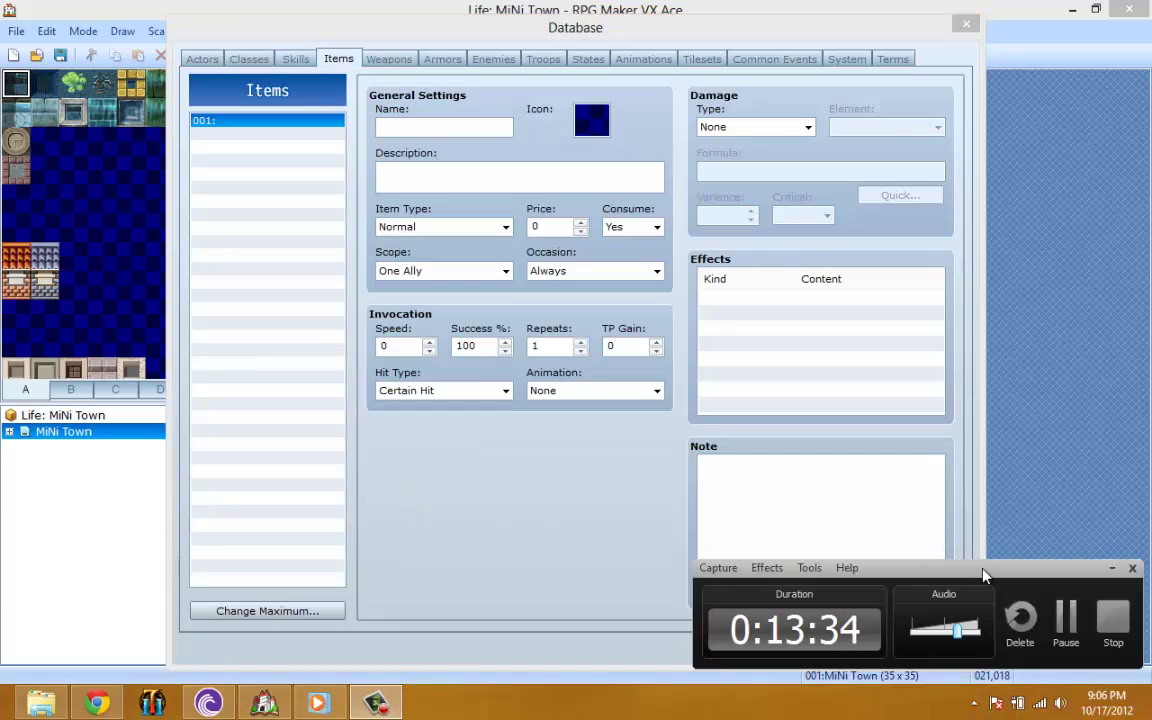
click(1112, 567)
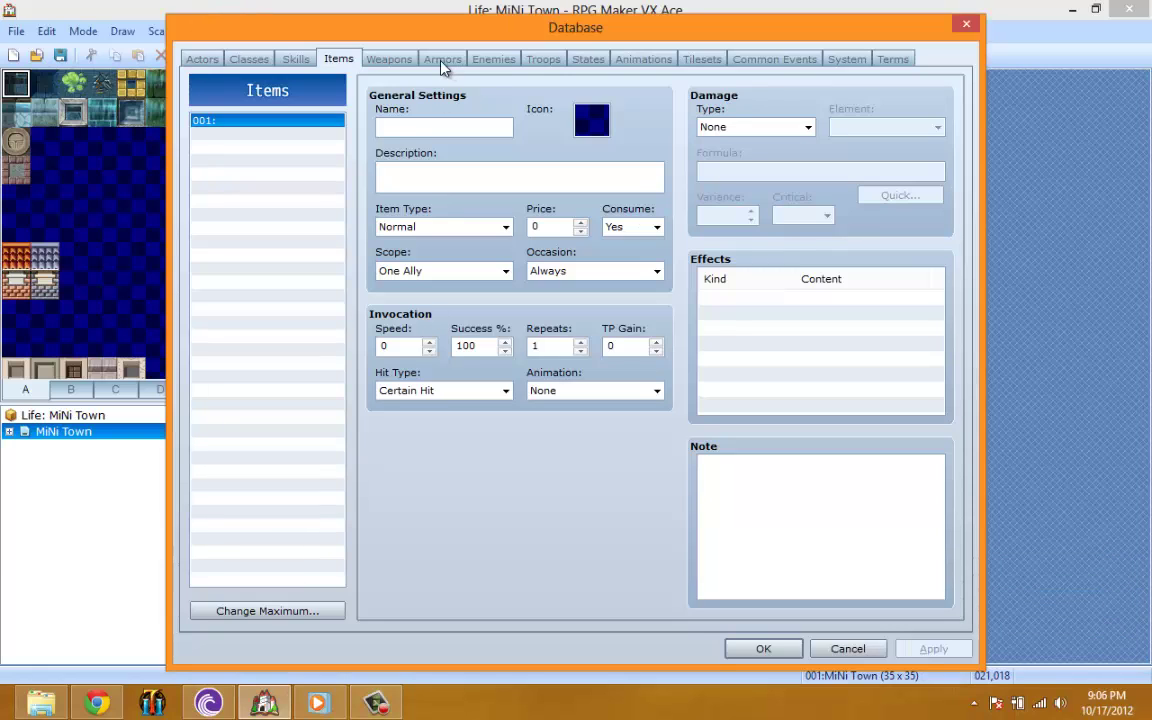
click(390, 62)
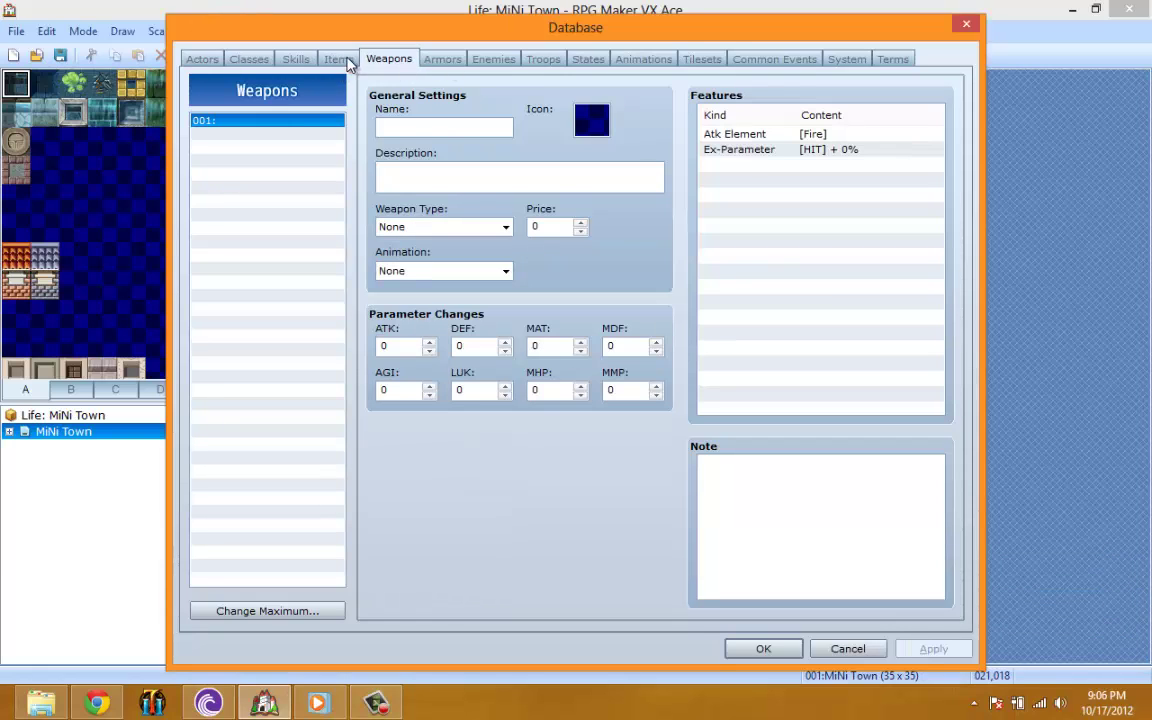
click(338, 59)
Browse the icon set for item 001 without choosing one, and close the database keeping its changes
click(476, 130)
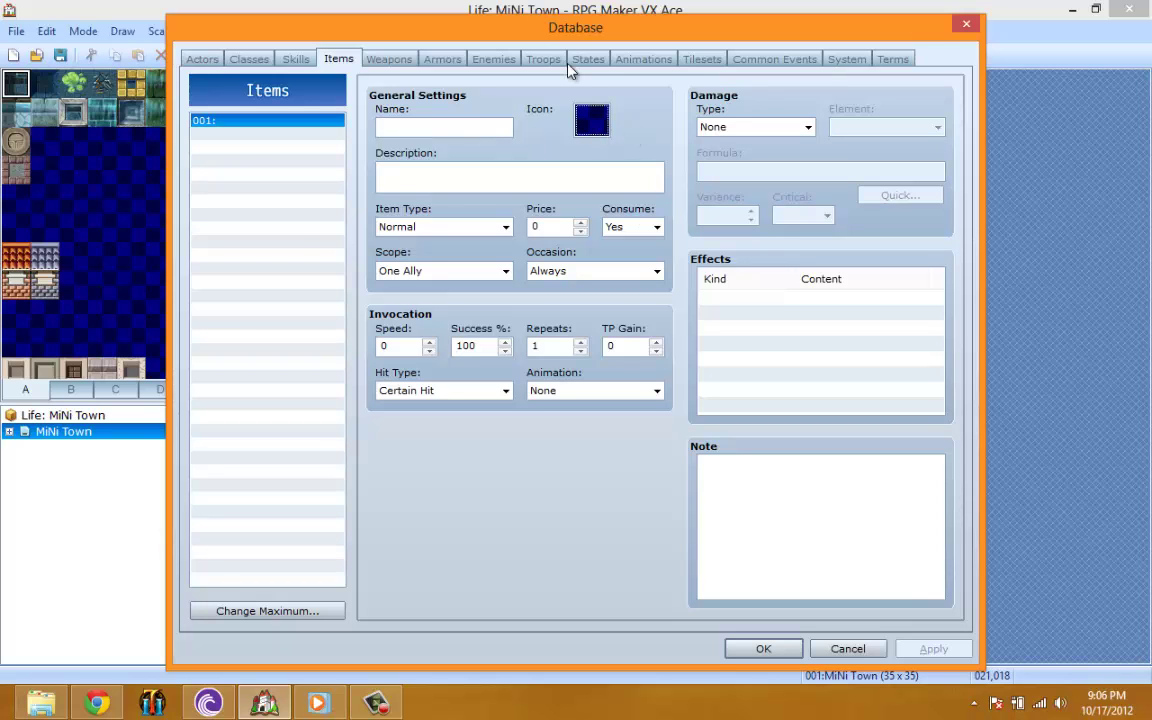
double_click(591, 120)
scroll(771, 380, down, 5)
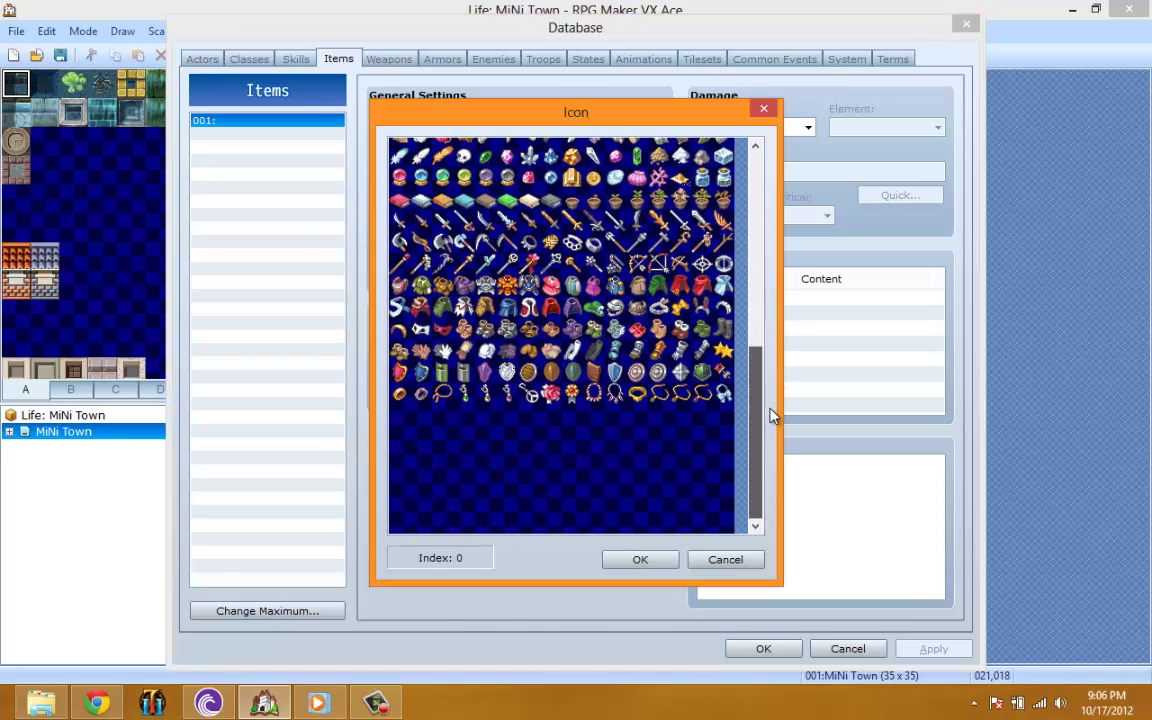
click(710, 558)
click(777, 645)
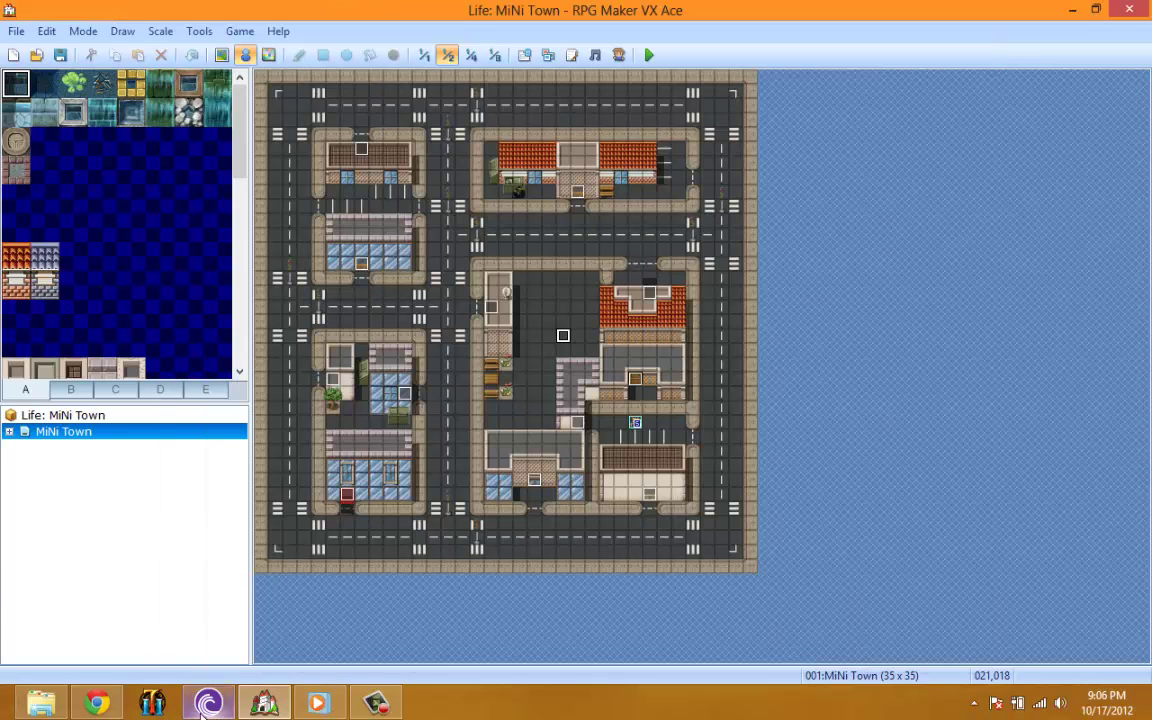
click(15, 705)
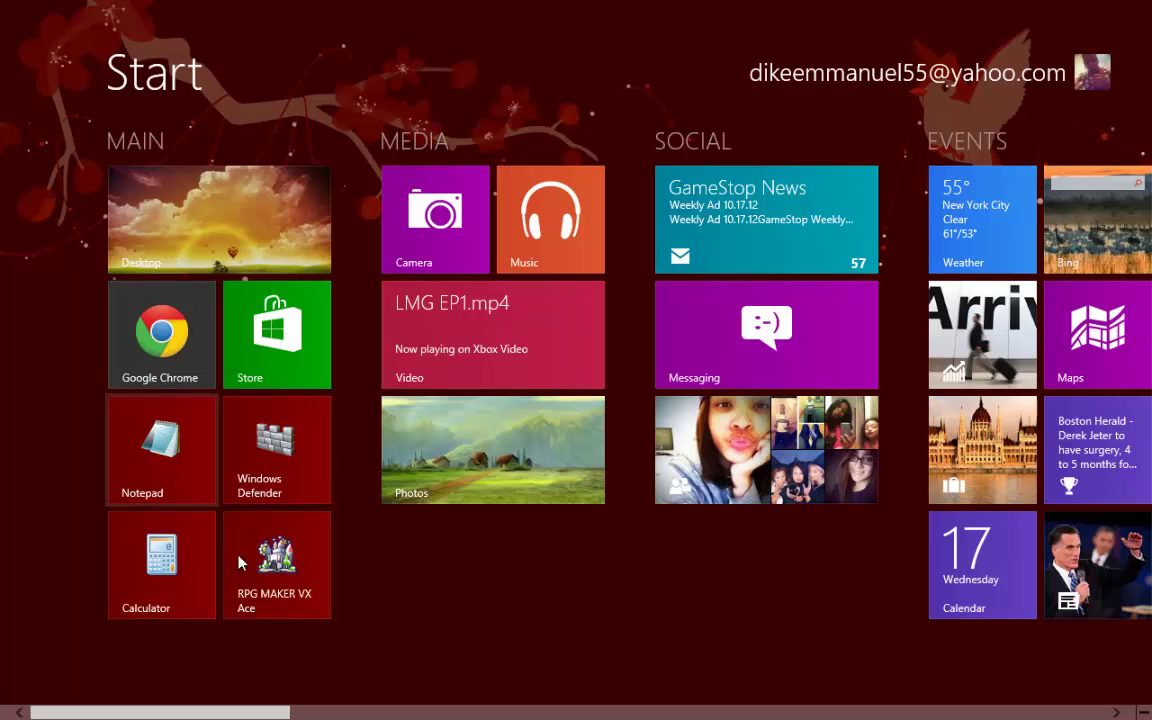
click(219, 268)
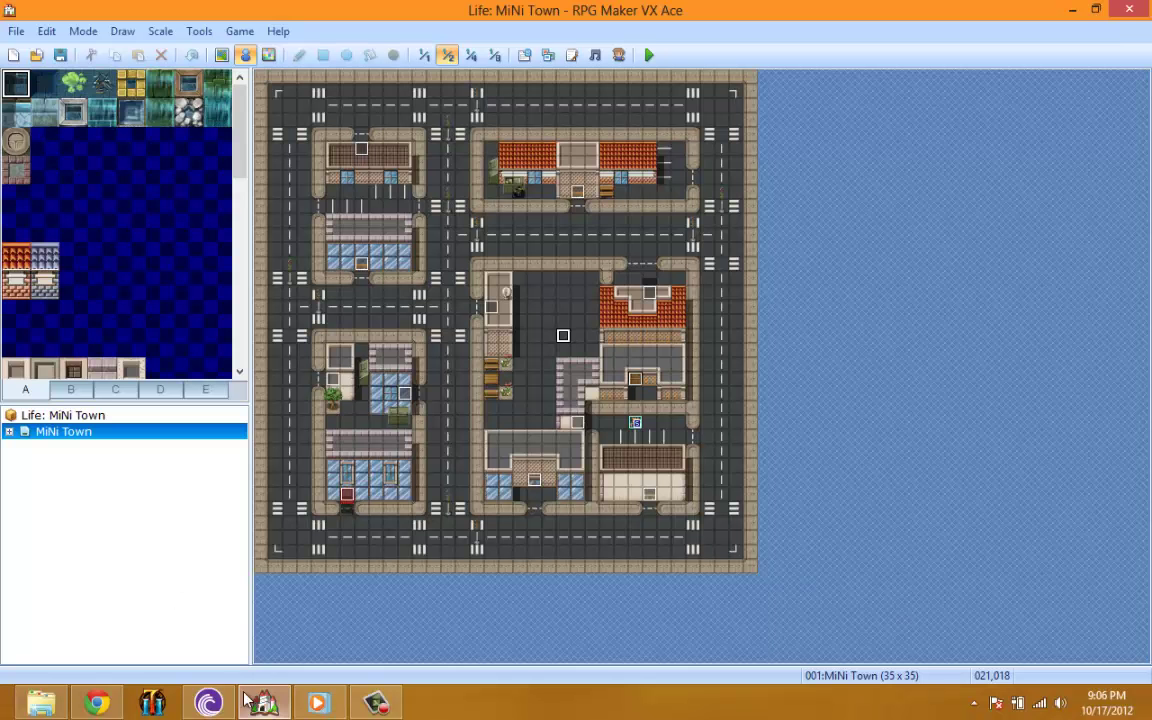
Switch to File Explorer and open the external drive EX HDD (J:)
click(56, 714)
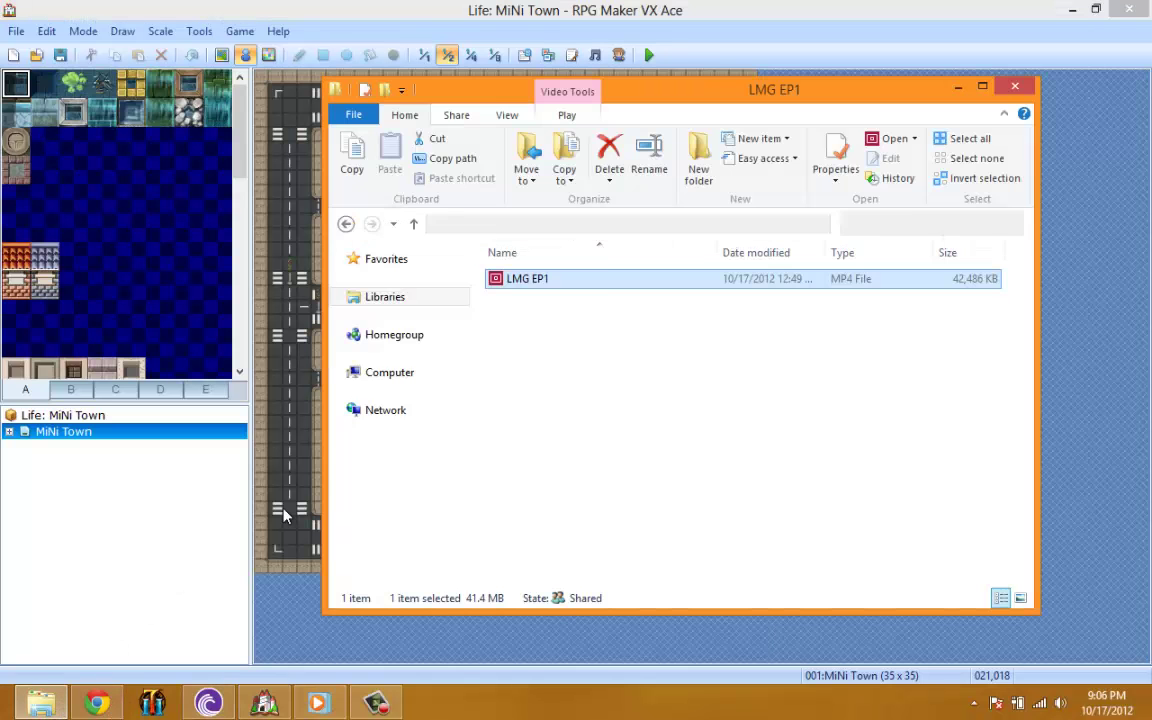
click(346, 225)
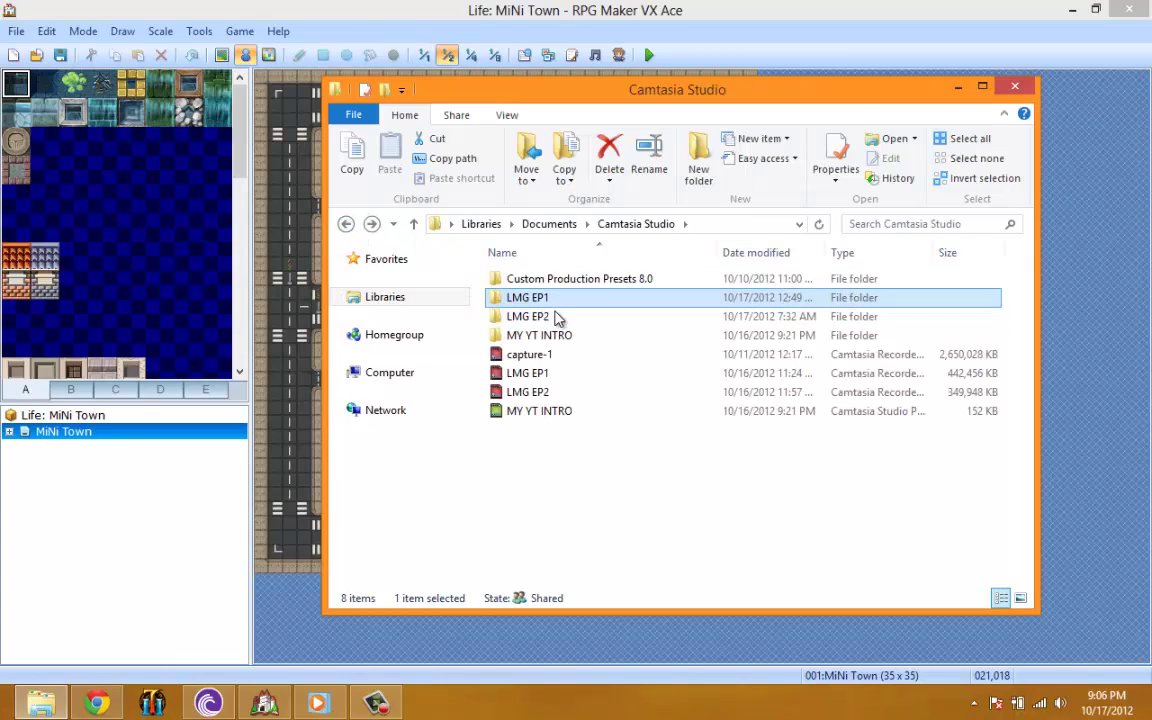
click(556, 315)
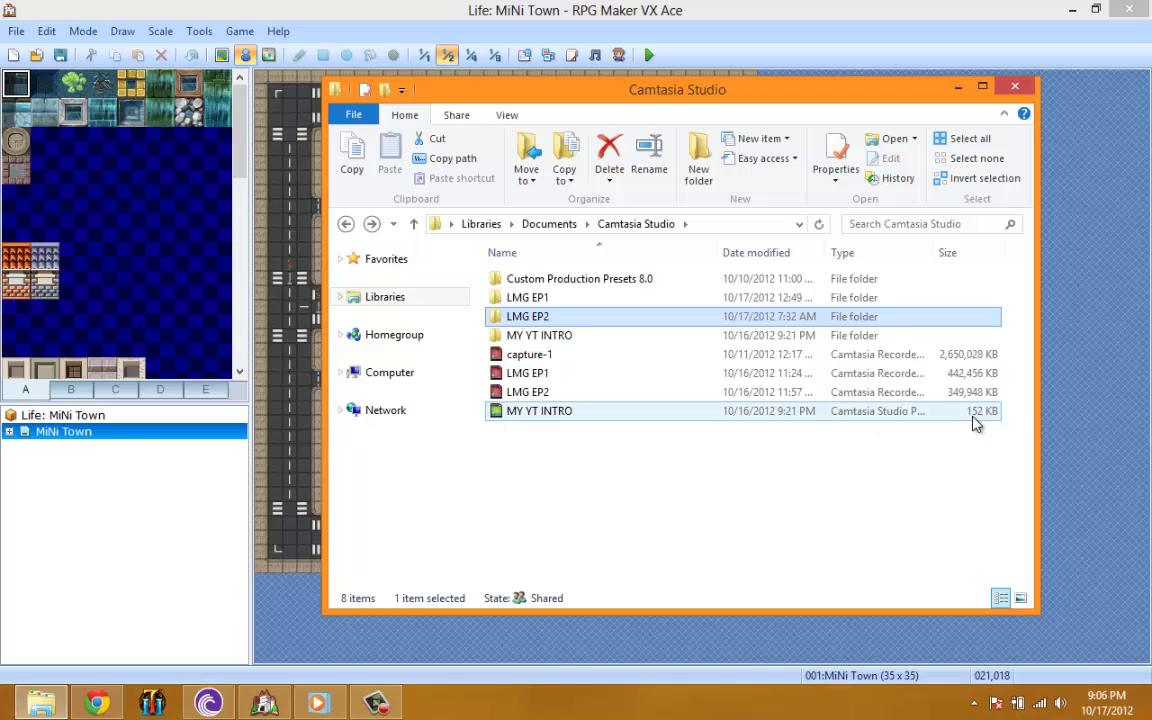
click(400, 372)
double_click(560, 342)
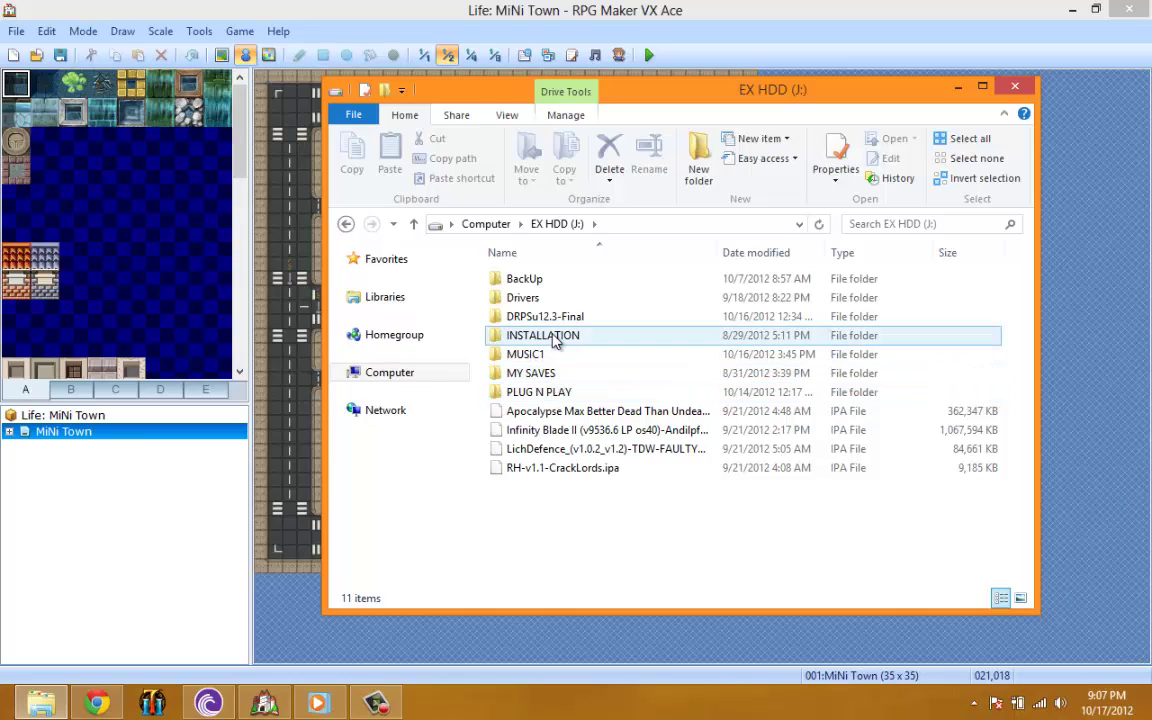
Go into the drive's MY SAVES folder, through MY DOCUMENTS and RPG MAKER, to the RPGVXAce projects folder
click(548, 380)
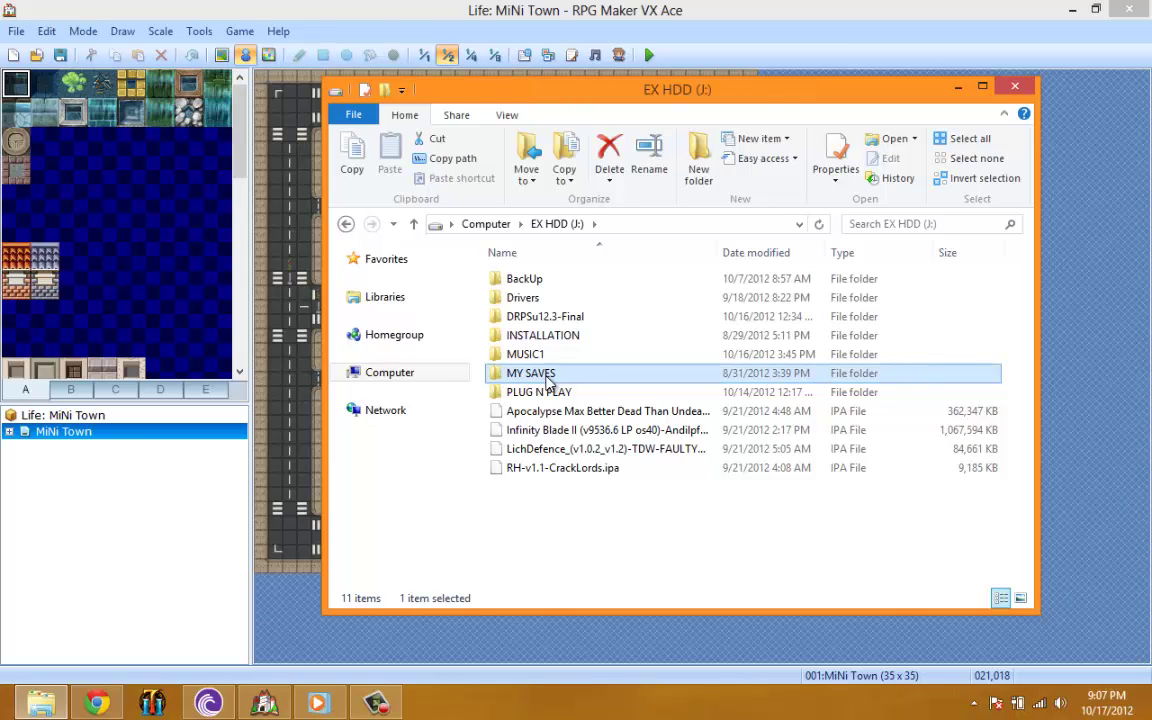
double_click(548, 380)
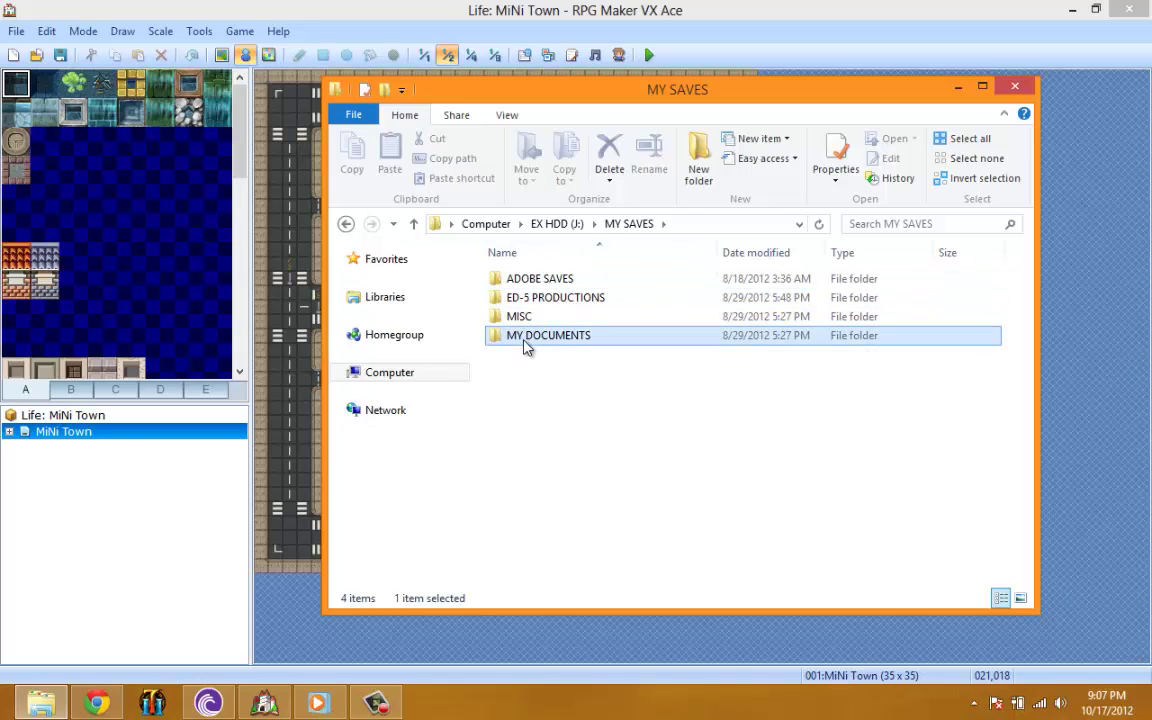
double_click(527, 338)
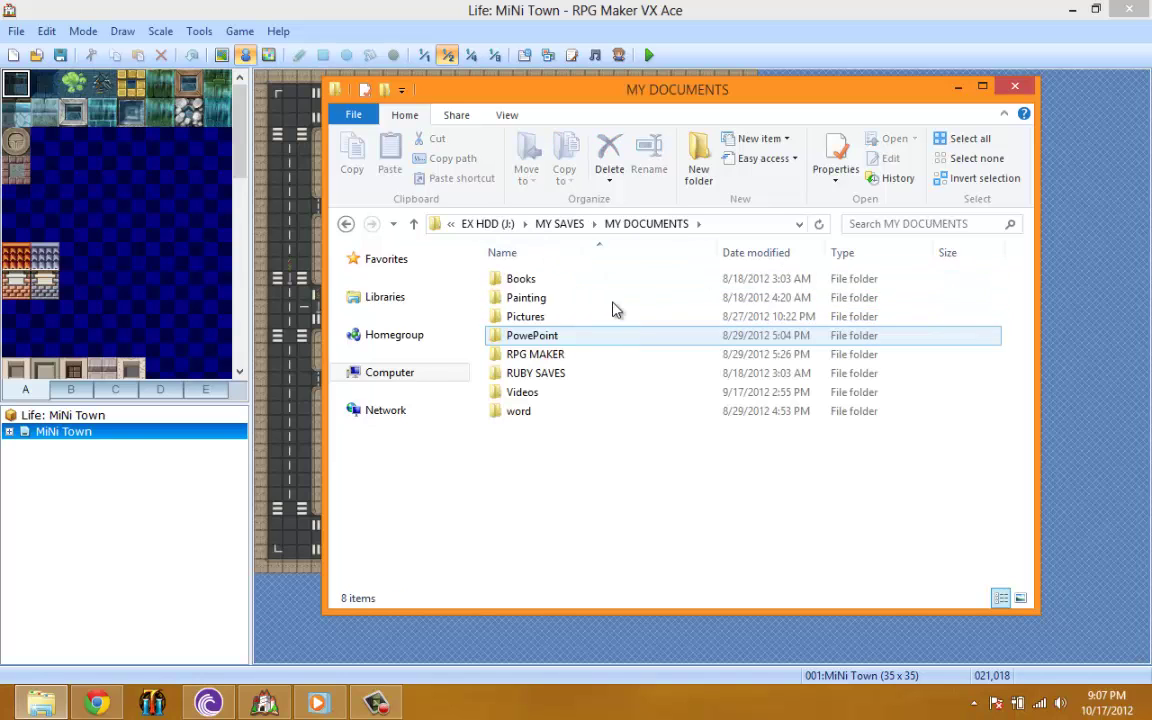
double_click(548, 354)
double_click(555, 299)
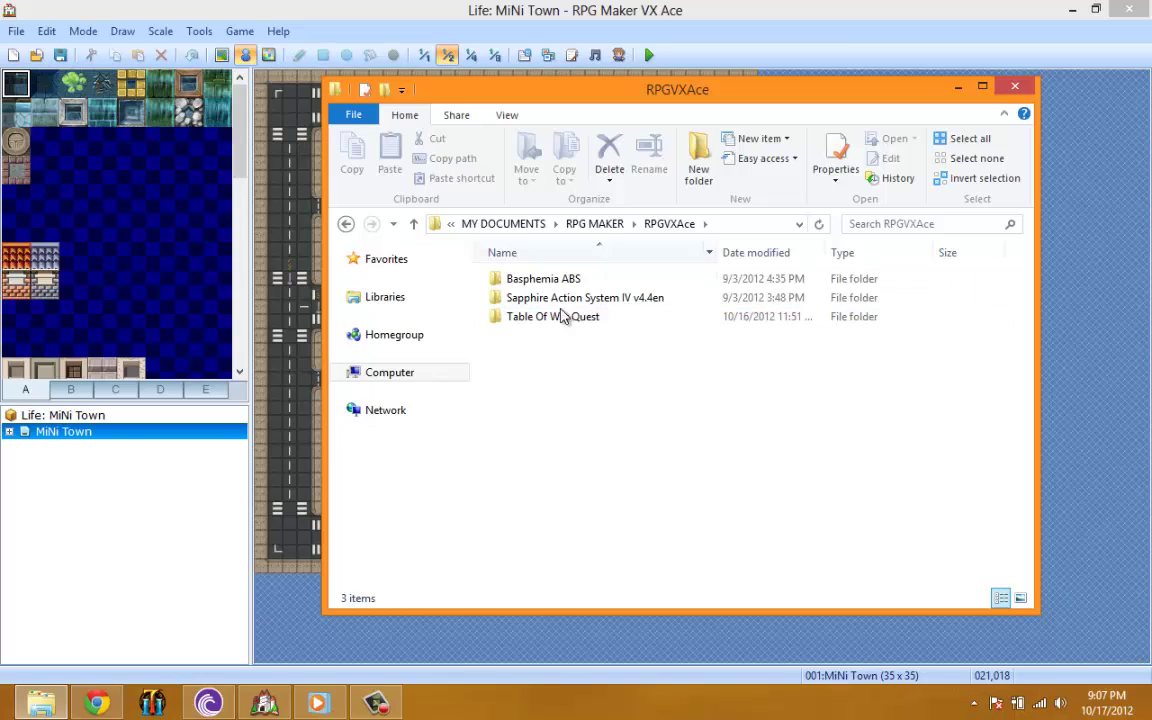
Open the Table Of War Quest project's Graphics System folder and select the IconSet image
double_click(560, 320)
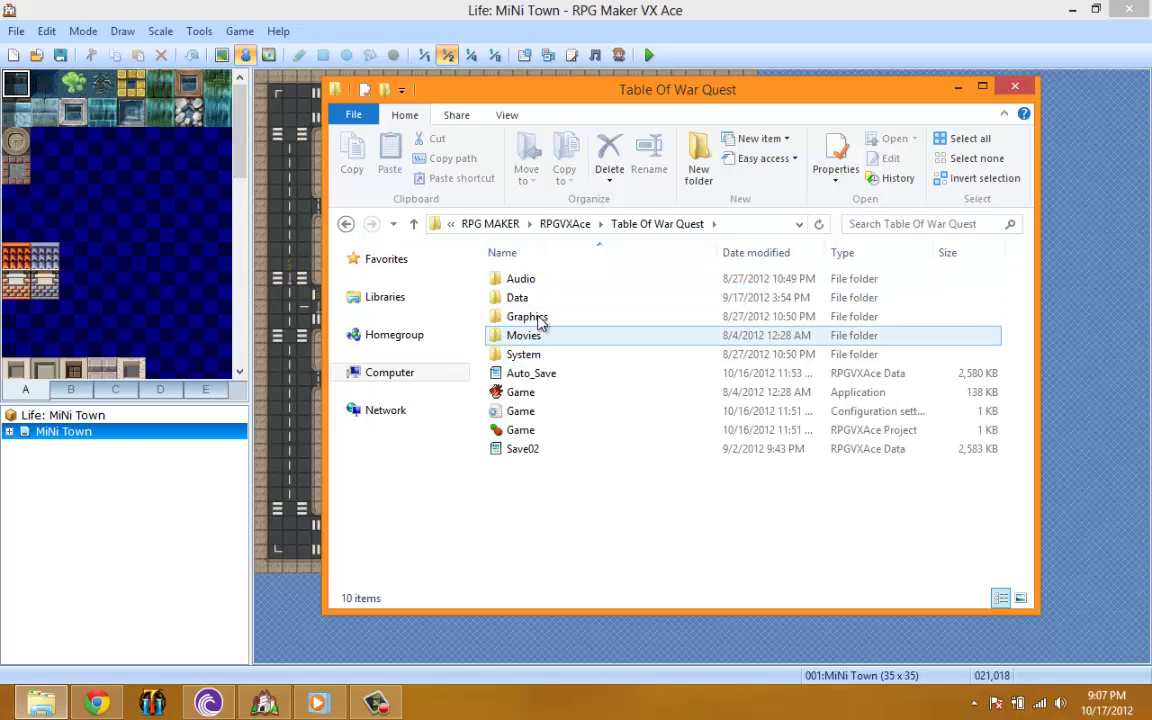
double_click(540, 320)
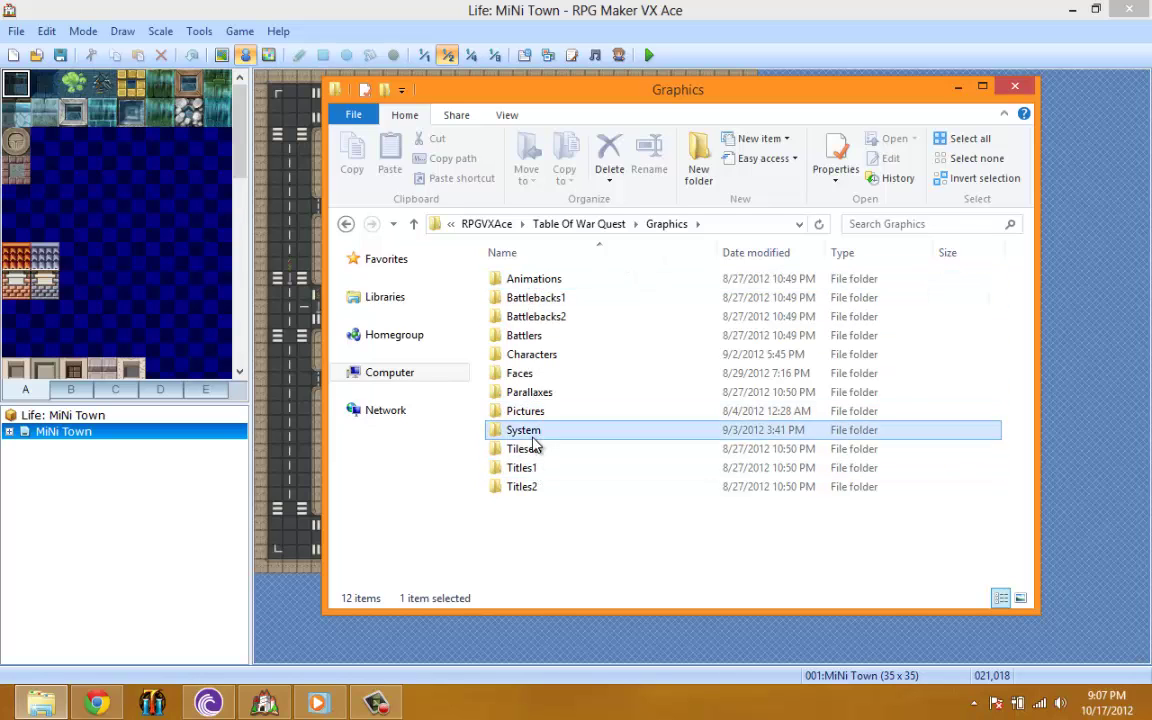
double_click(525, 431)
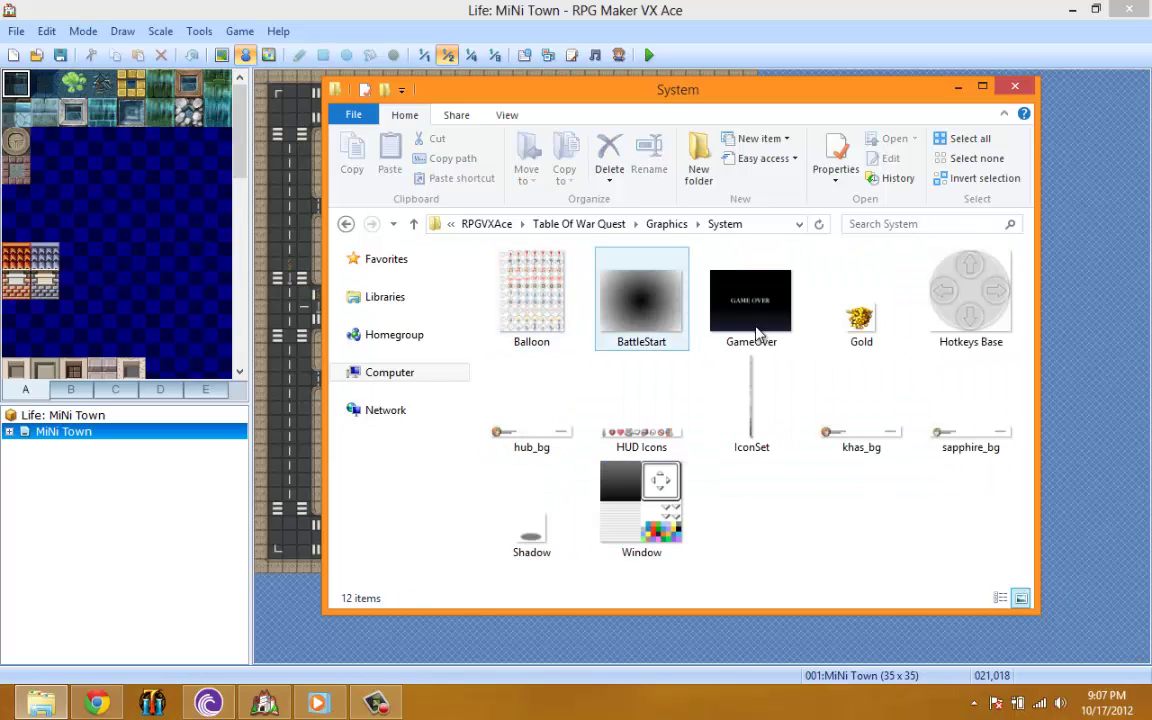
click(764, 408)
Open the Documents library in a separate File Explorer window and go to the Life MiNi Town project folder under RPGVXAce
click(38, 712)
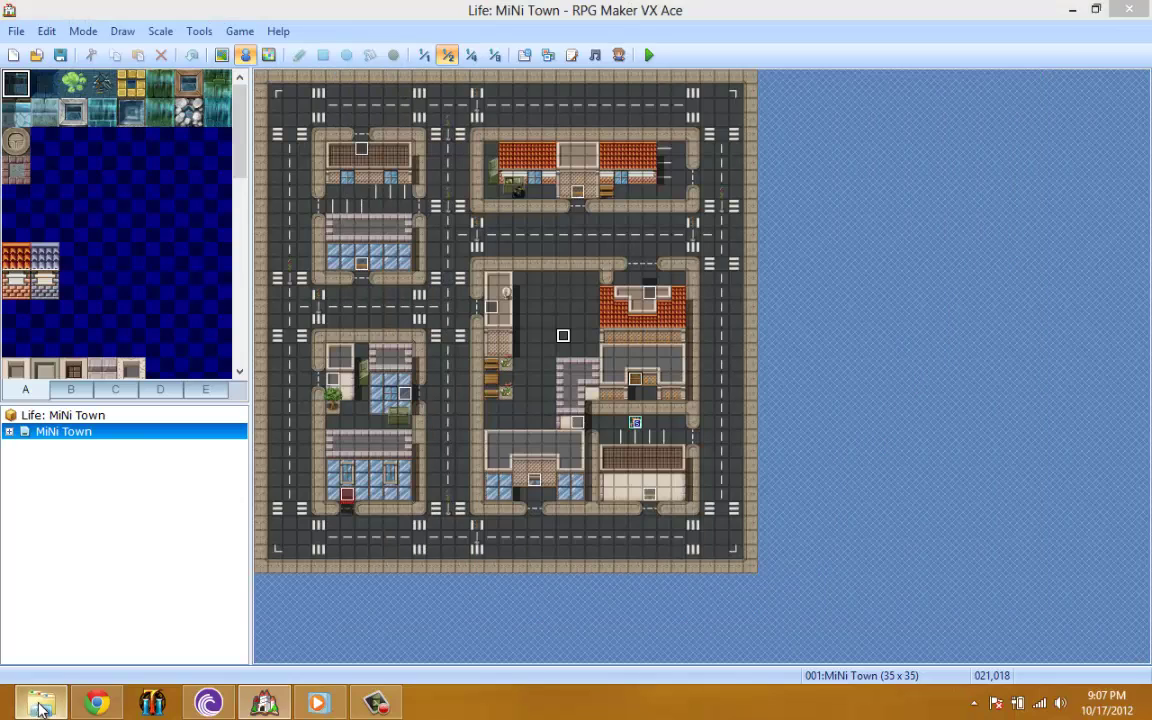
right_click(38, 705)
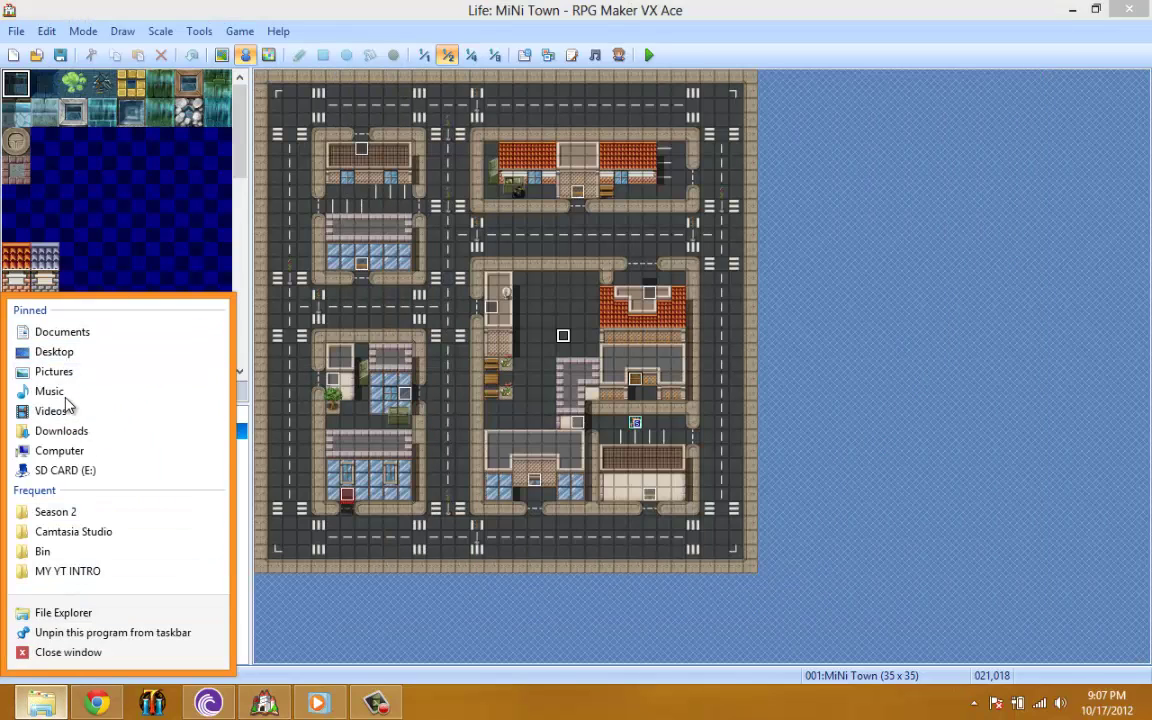
click(810, 402)
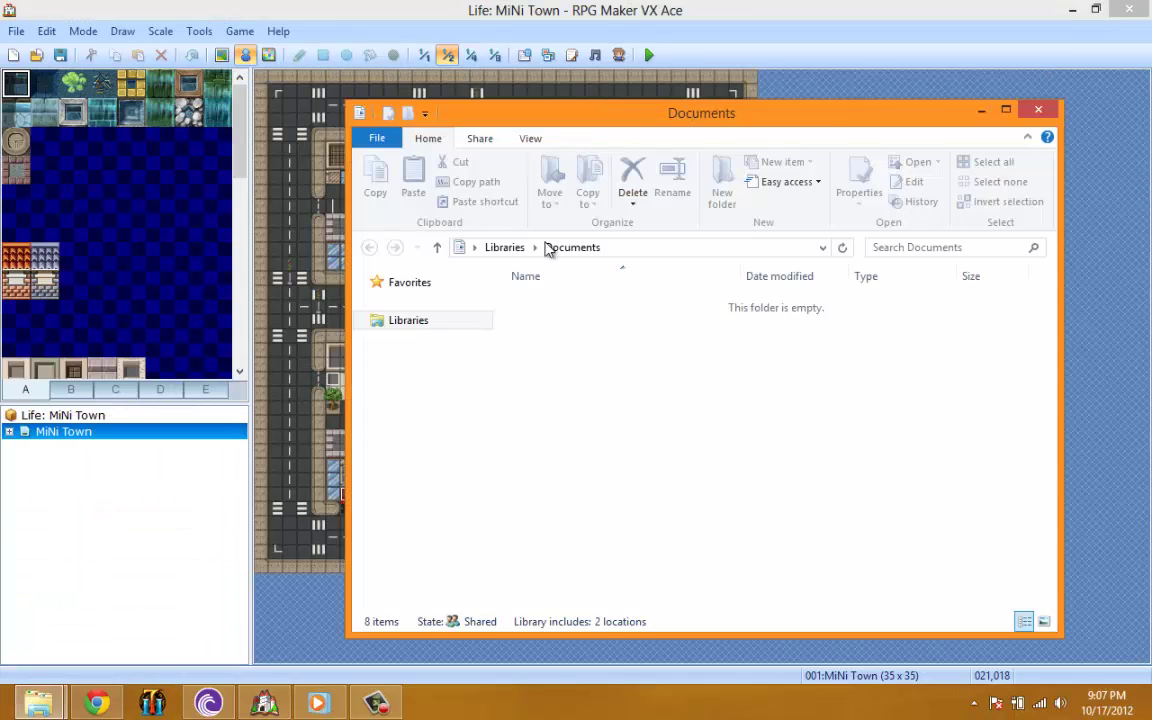
mouse_move(561, 312)
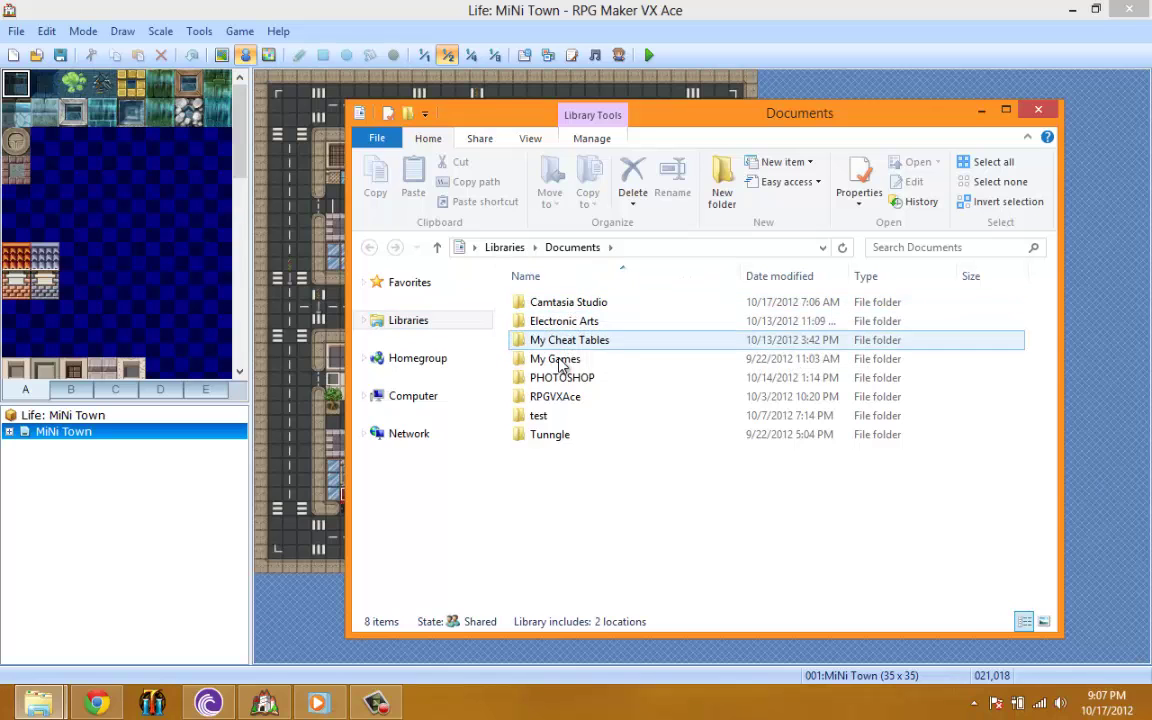
double_click(591, 390)
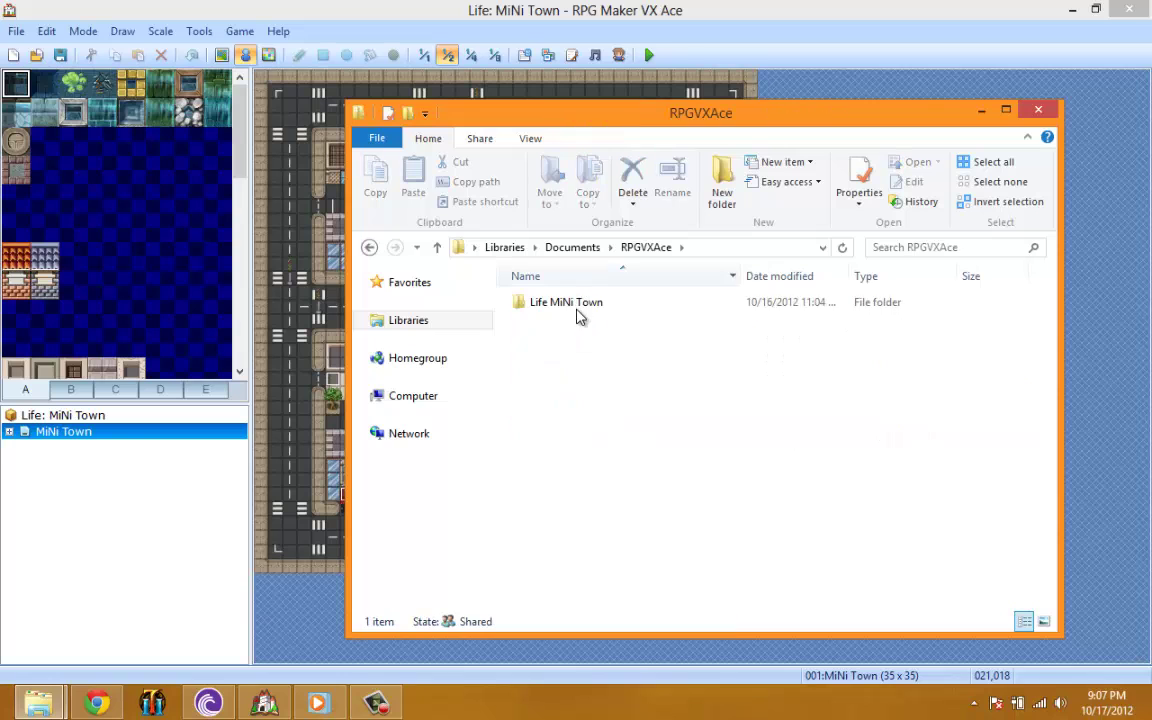
click(577, 314)
double_click(577, 312)
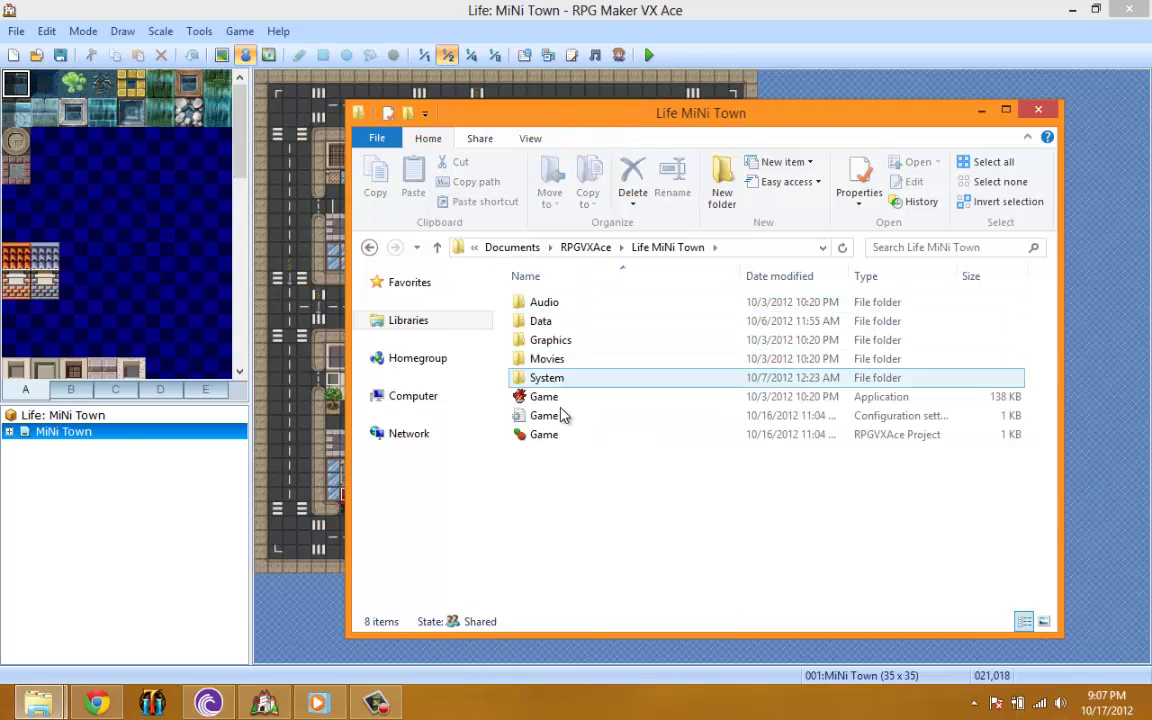
Open the Life MiNi Town project's Graphics System folder and reposition its window
click(640, 343)
double_click(640, 343)
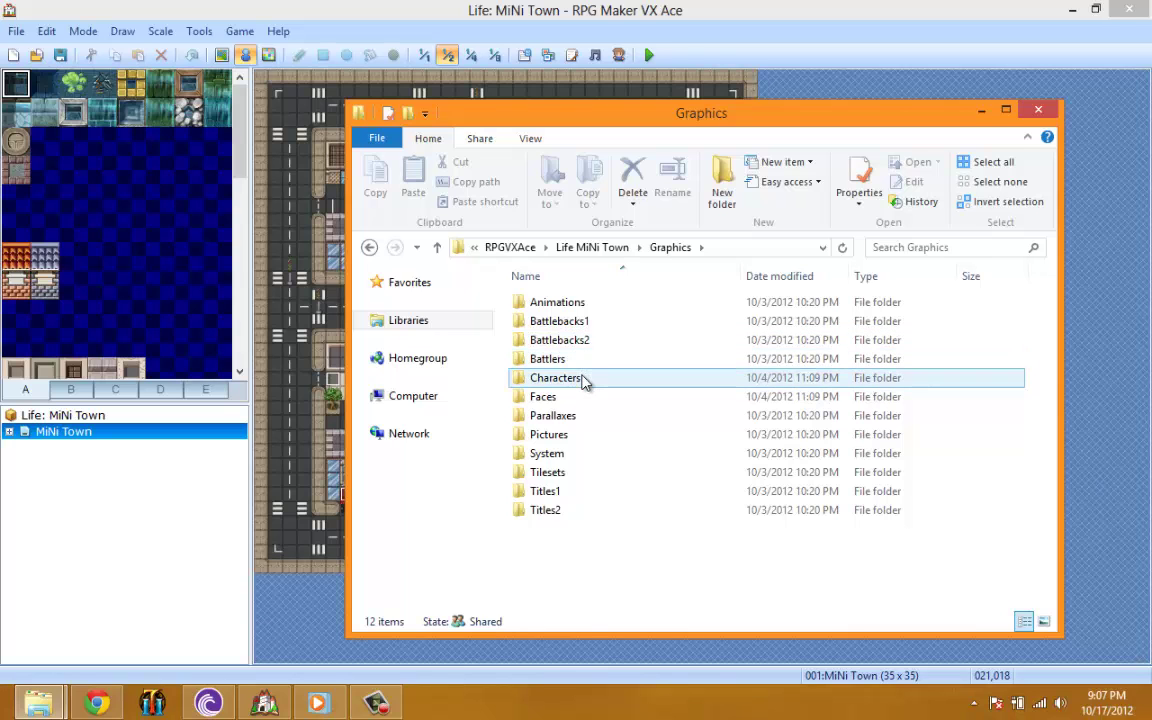
click(582, 380)
double_click(566, 453)
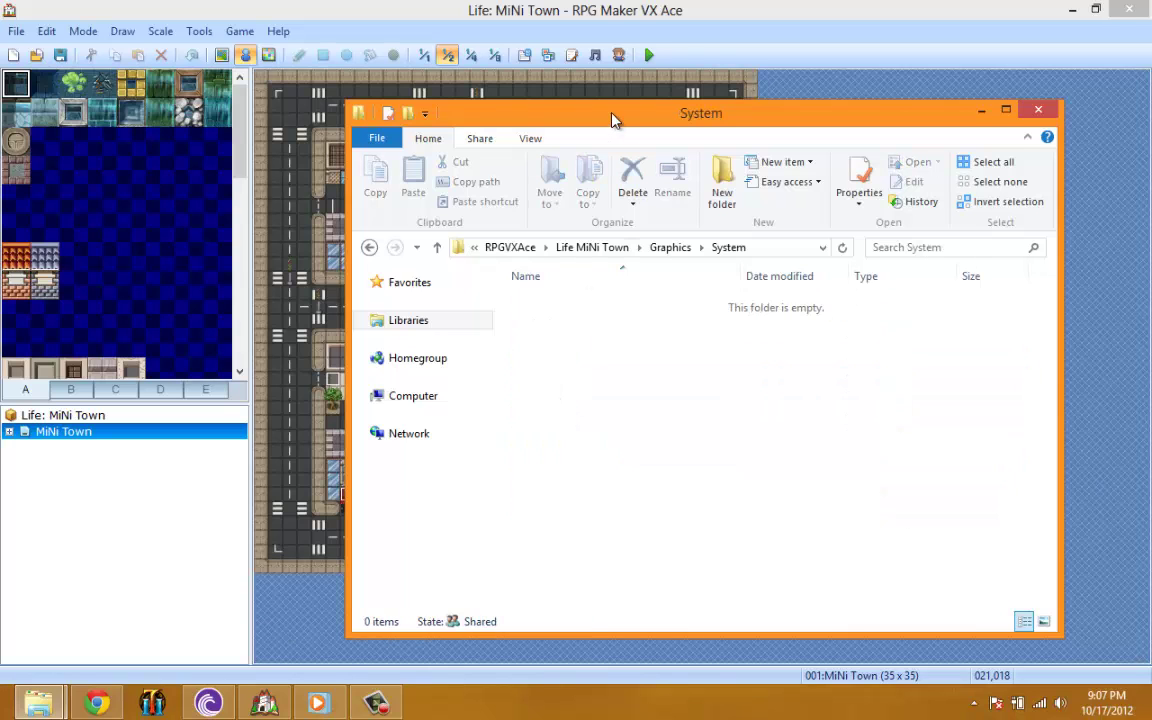
drag(580, 112, 555, 130)
Copy the IconSet image from Table Of War Quest's System folder into Life MiNi Town's System folder
mouse_move(39, 702)
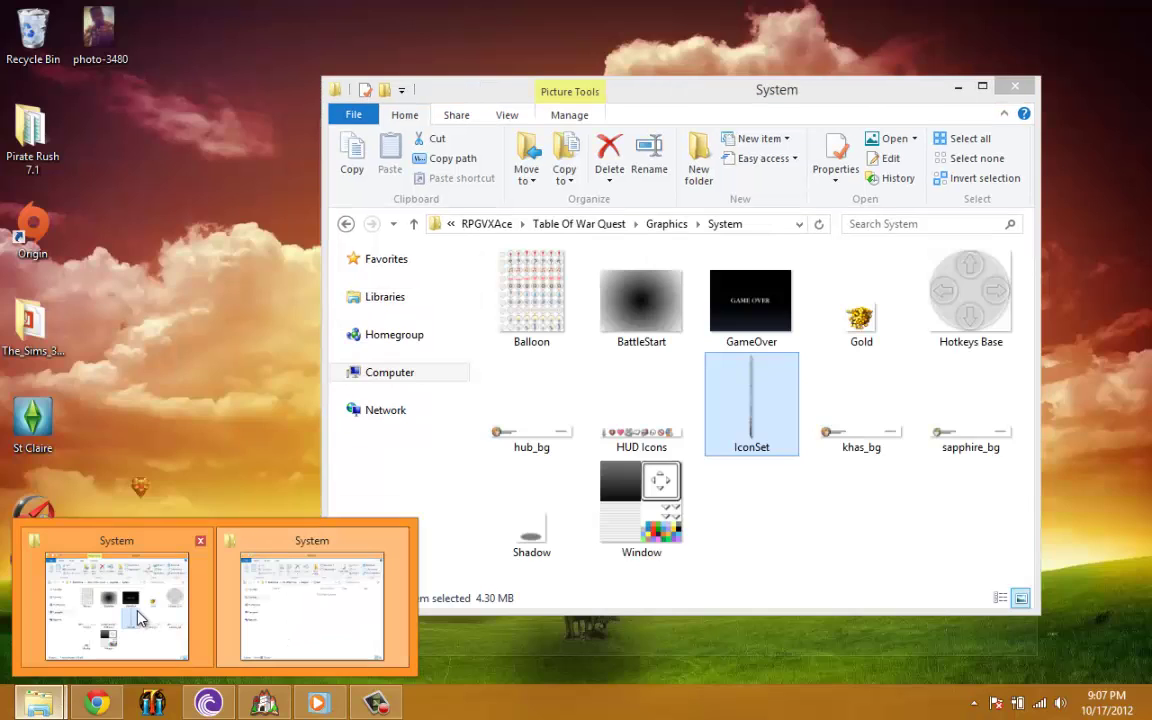
click(139, 619)
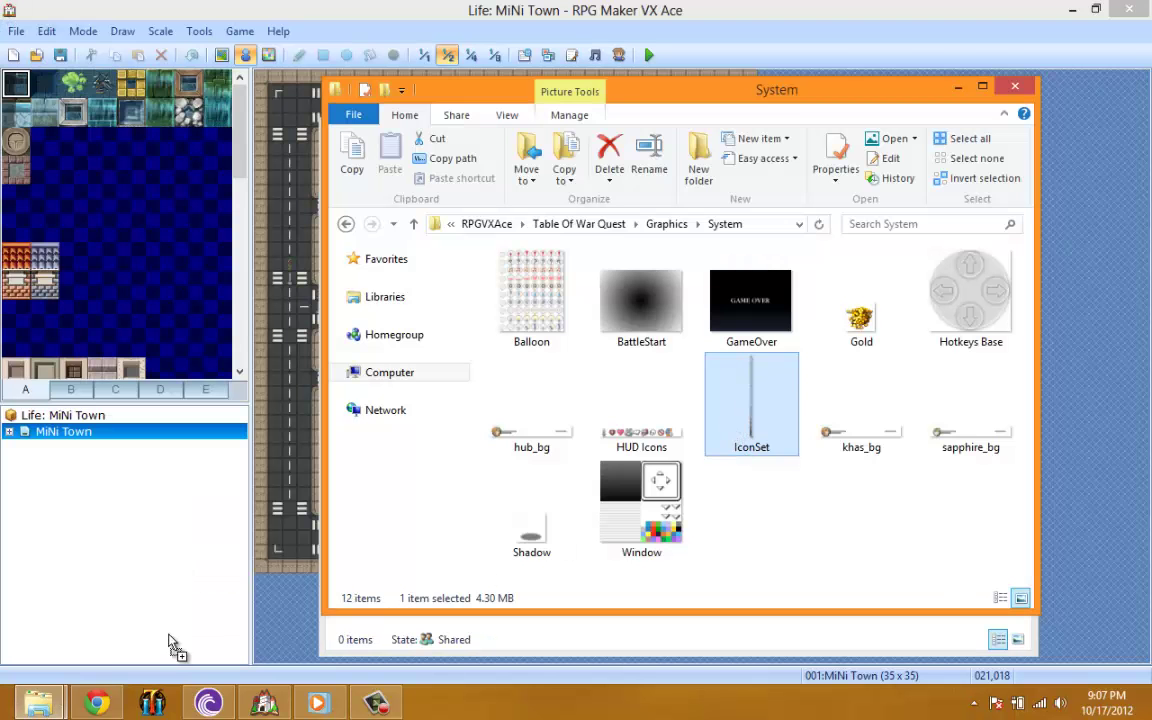
drag(39, 710, 305, 612)
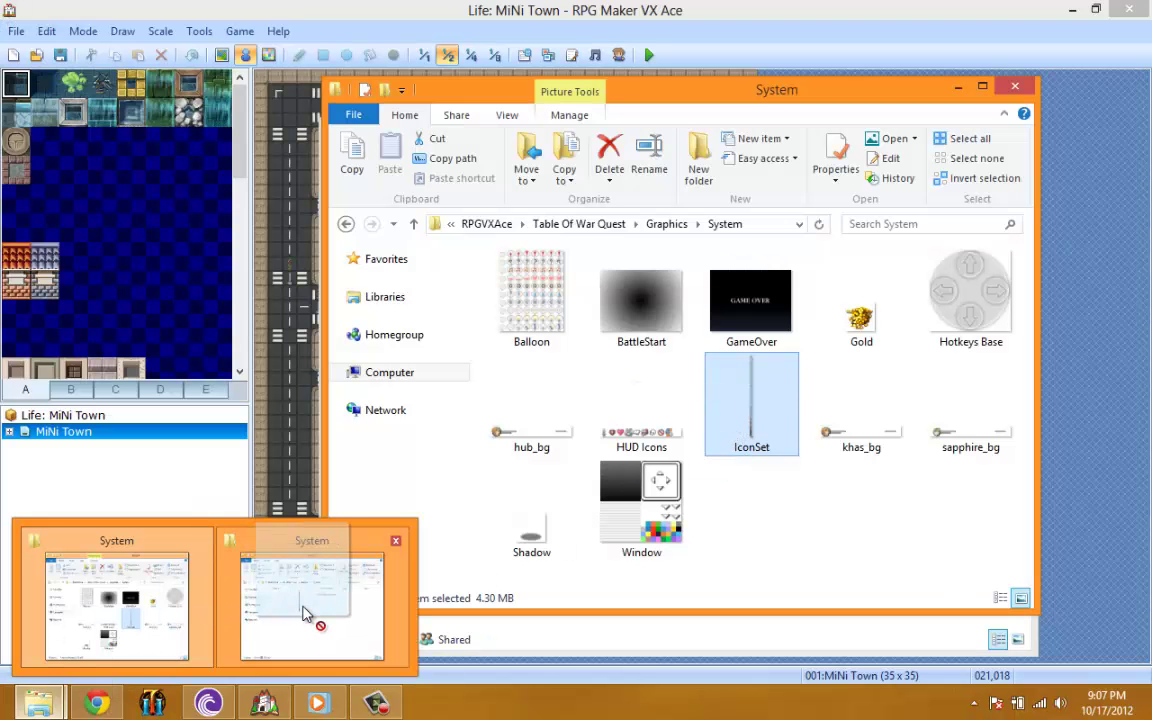
right_drag(305, 612, 568, 432)
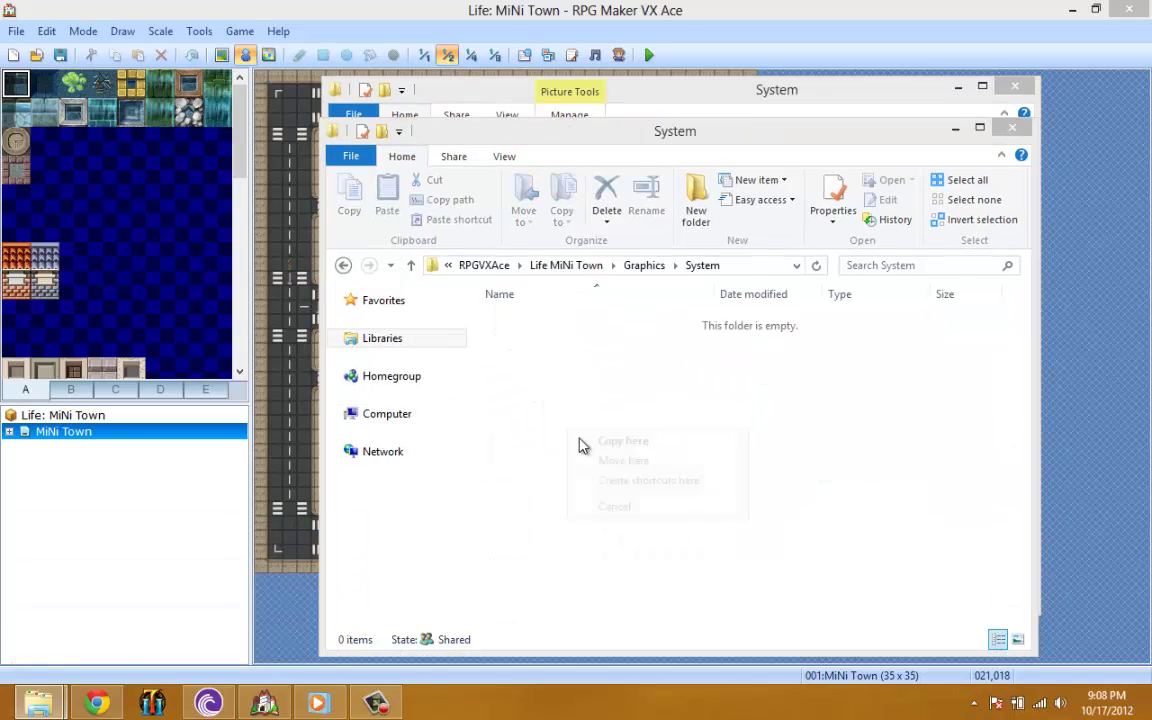
click(647, 440)
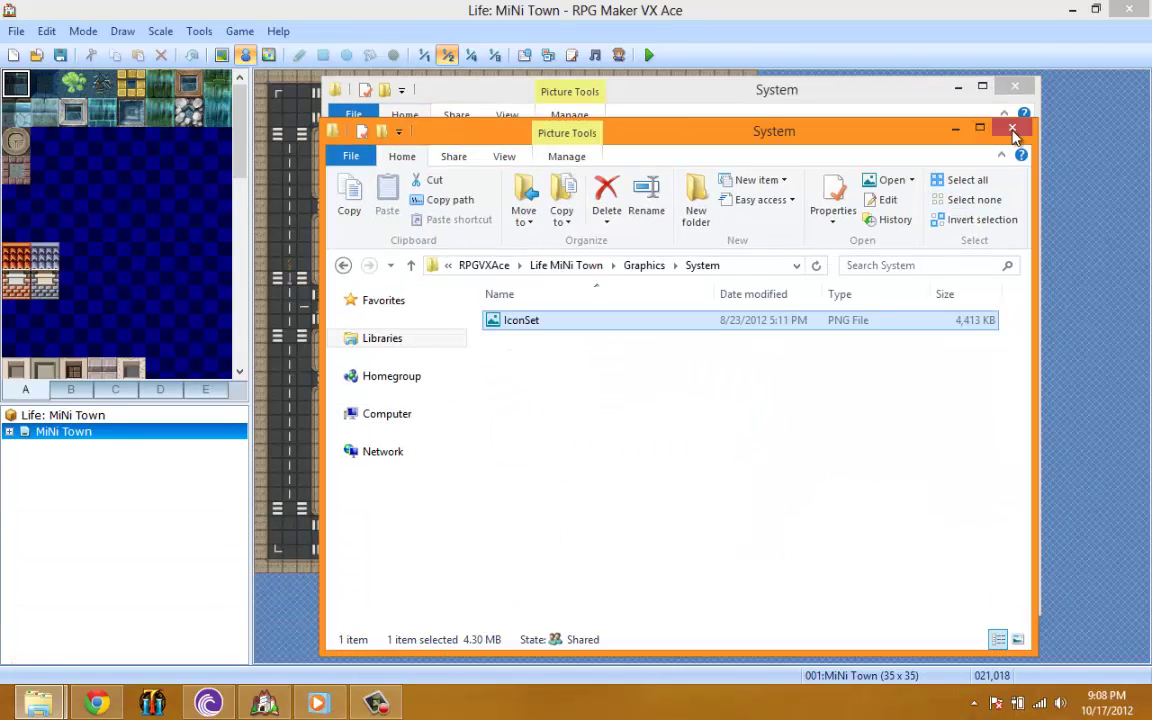
mouse_move(39, 703)
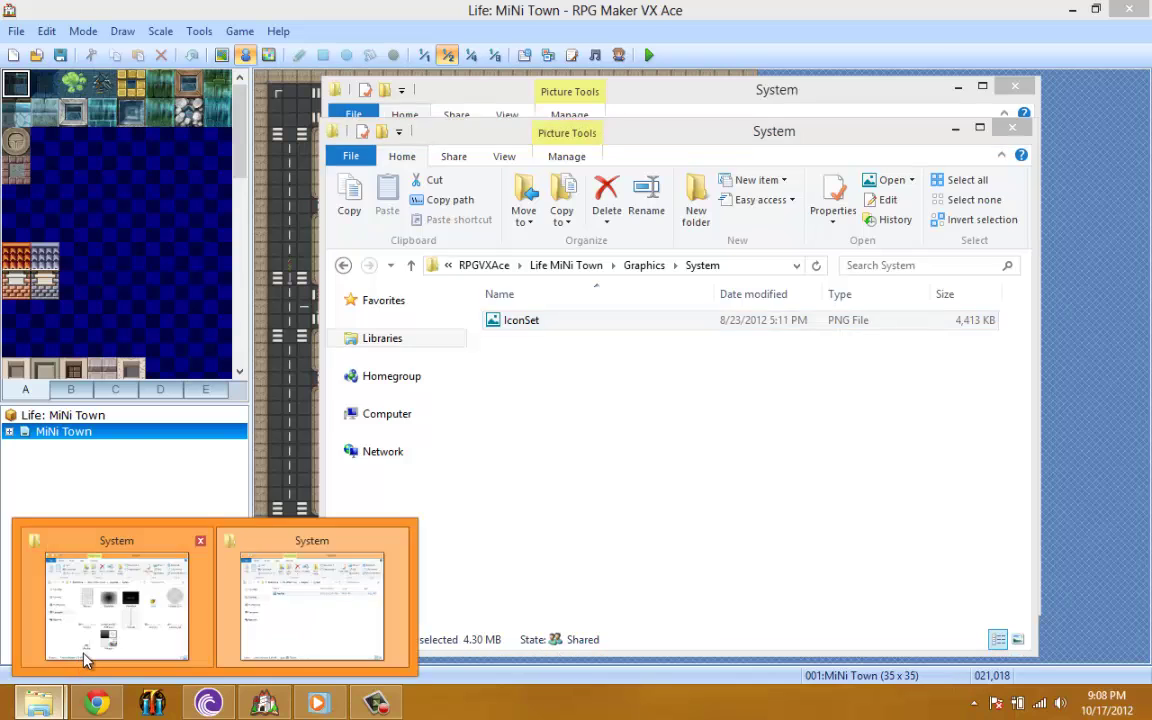
click(75, 595)
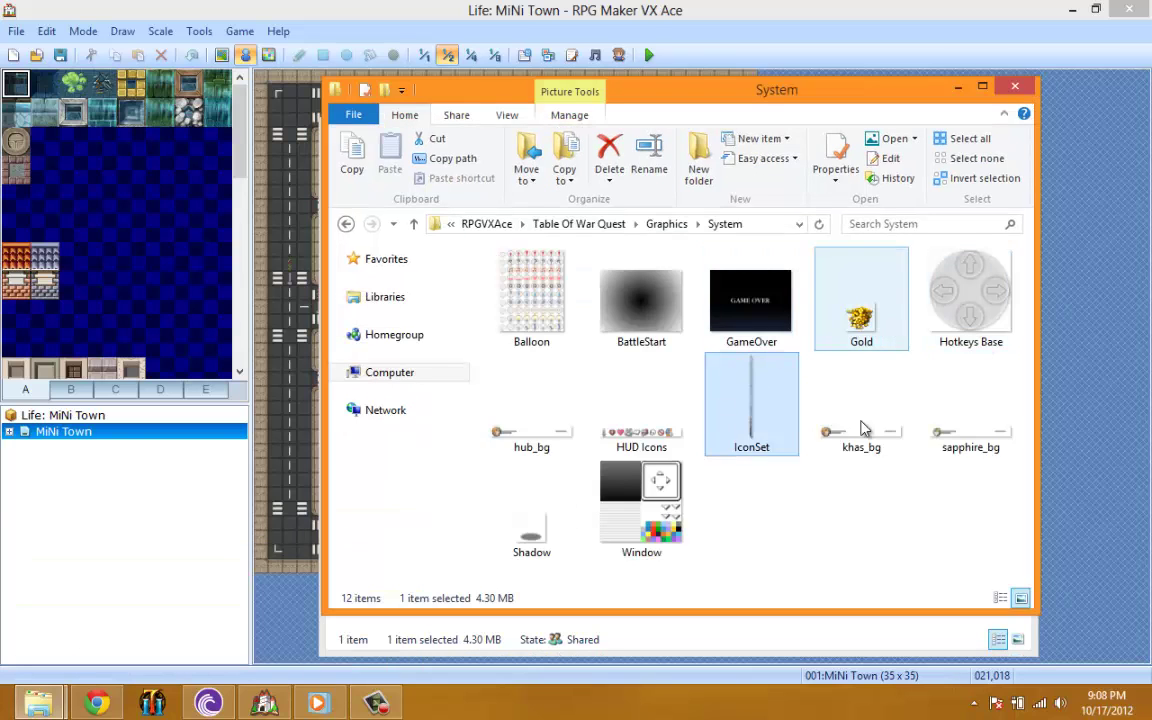
click(648, 513)
drag(641, 108, 999, 114)
mouse_move(980, 528)
mouse_down()
mouse_move(648, 517)
mouse_move(990, 545)
mouse_move(1012, 527)
mouse_move(535, 494)
mouse_move(870, 472)
mouse_move(978, 533)
mouse_up()
right_drag(978, 533, 968, 524)
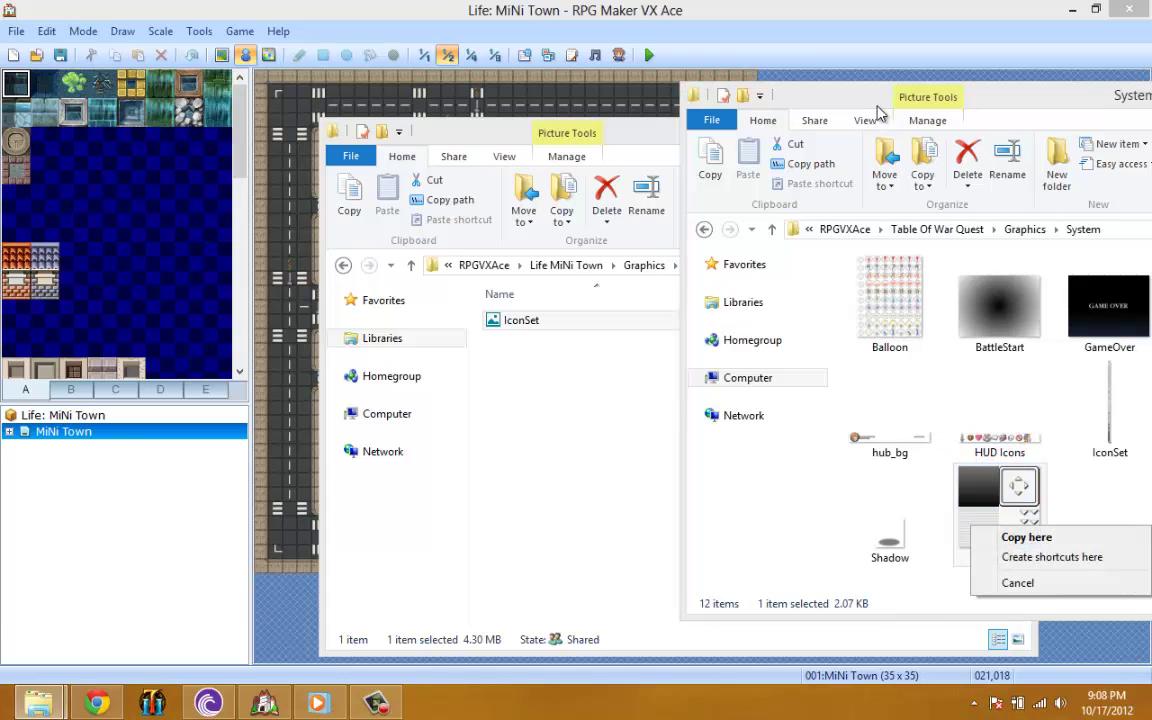
click(878, 101)
Copy hub_bg, khas_bg and sapphire_bg from Table Of War Quest's System folder into Life MiNi Town's System folder, and return to the source folder
drag(878, 101, 660, 72)
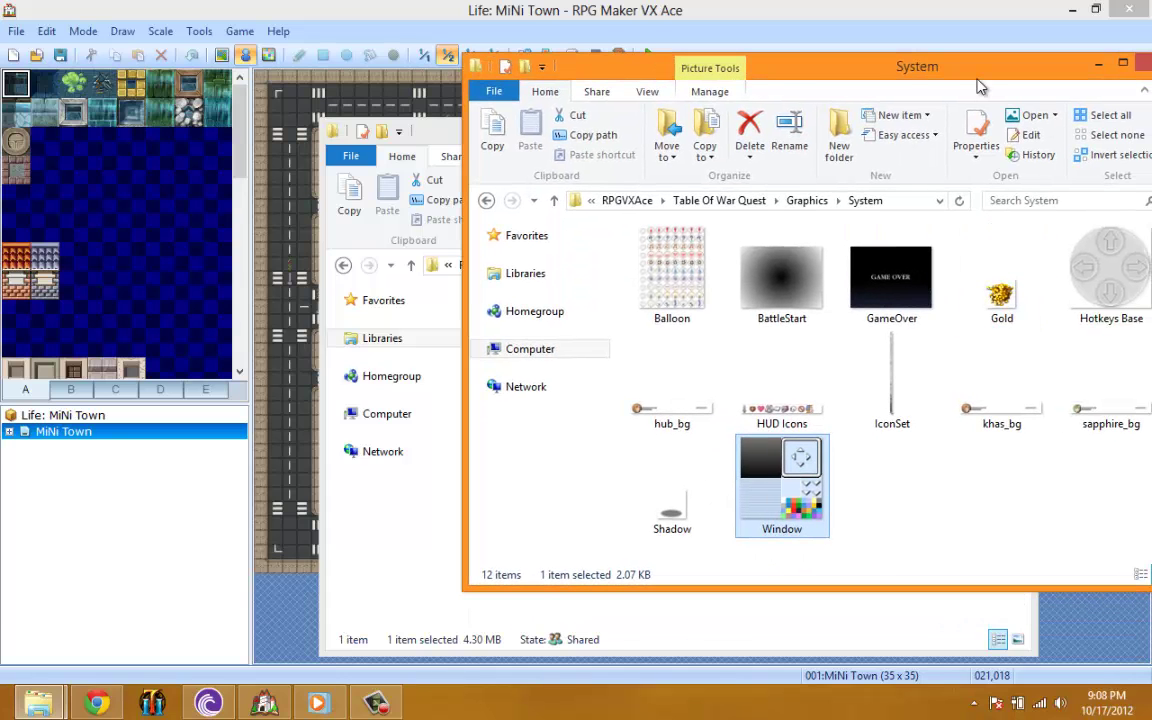
drag(878, 69, 815, 87)
drag(1037, 505, 895, 320)
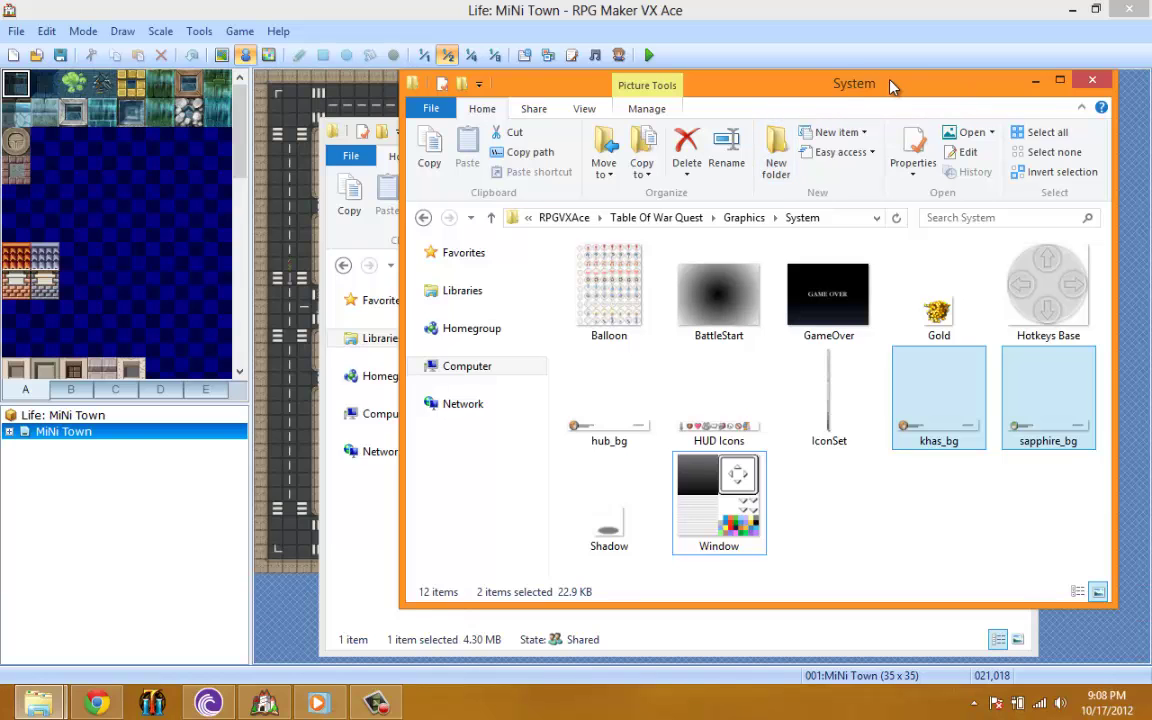
drag(893, 86, 955, 74)
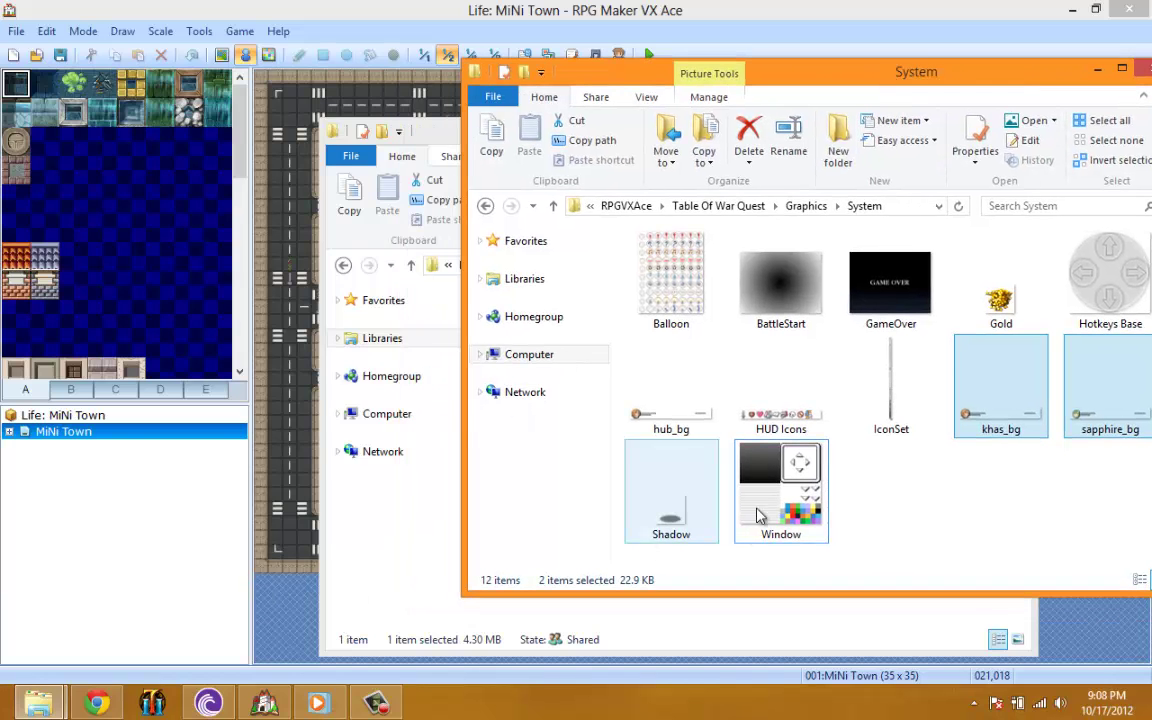
click(675, 418)
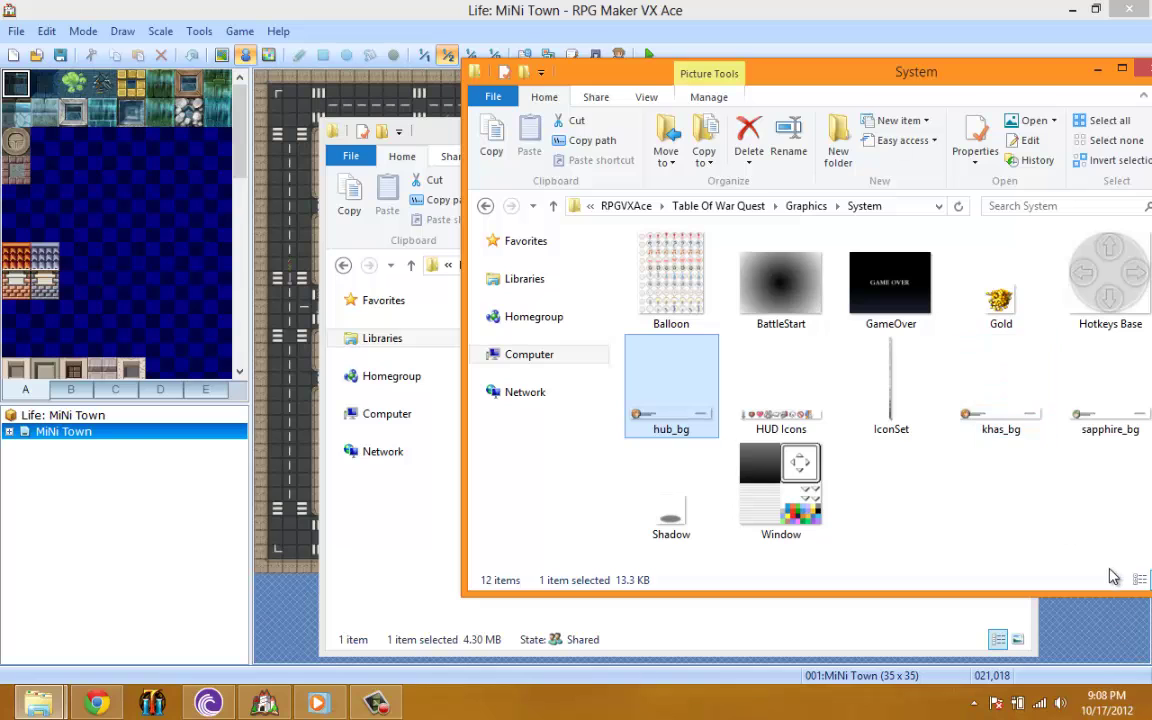
ctrl+click(1000, 390)
ctrl+click(1108, 390)
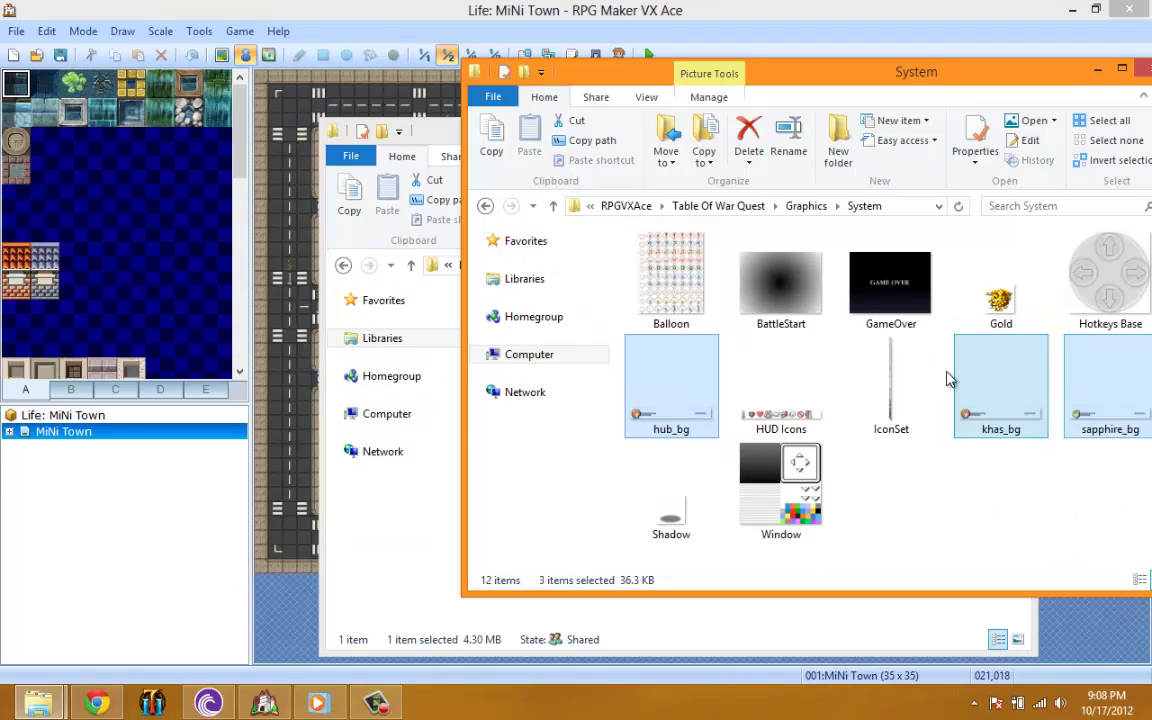
drag(935, 88, 1114, 85)
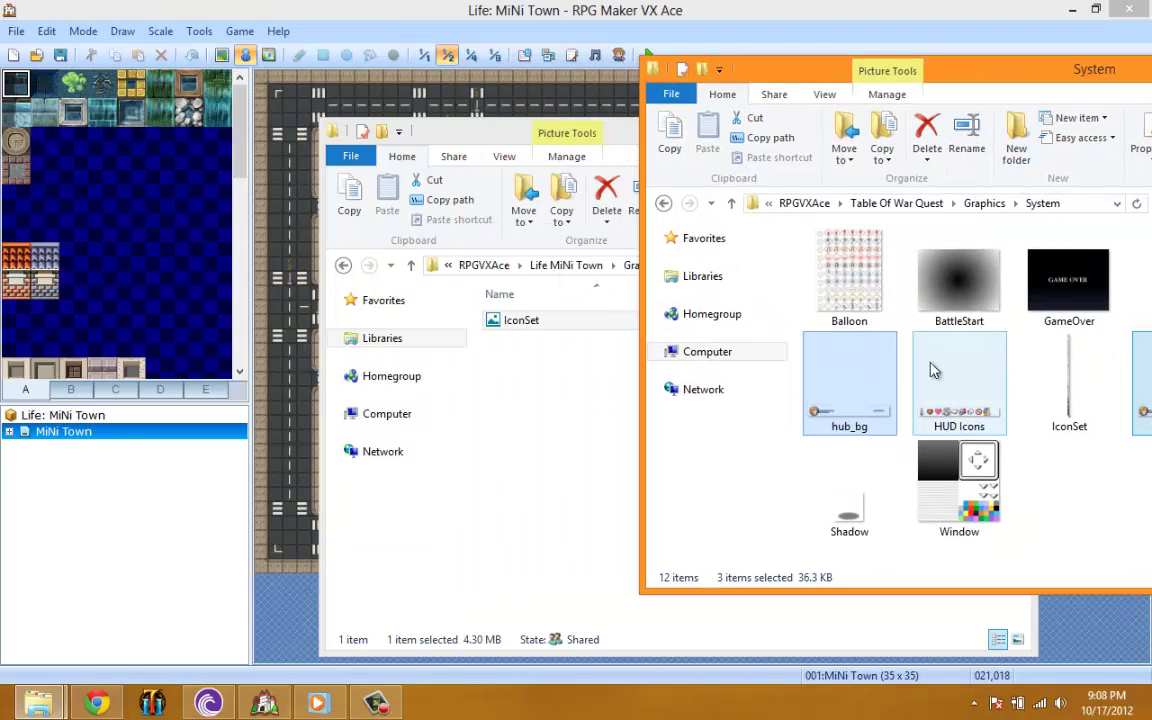
drag(870, 375, 560, 427)
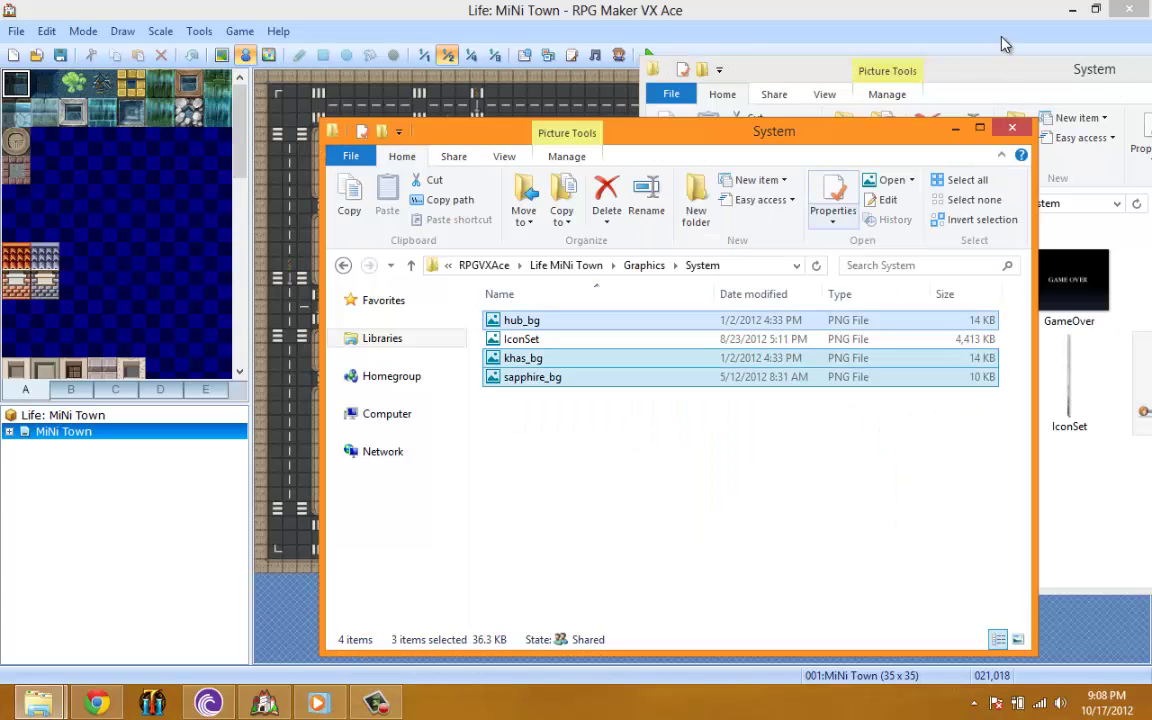
double_click(1008, 80)
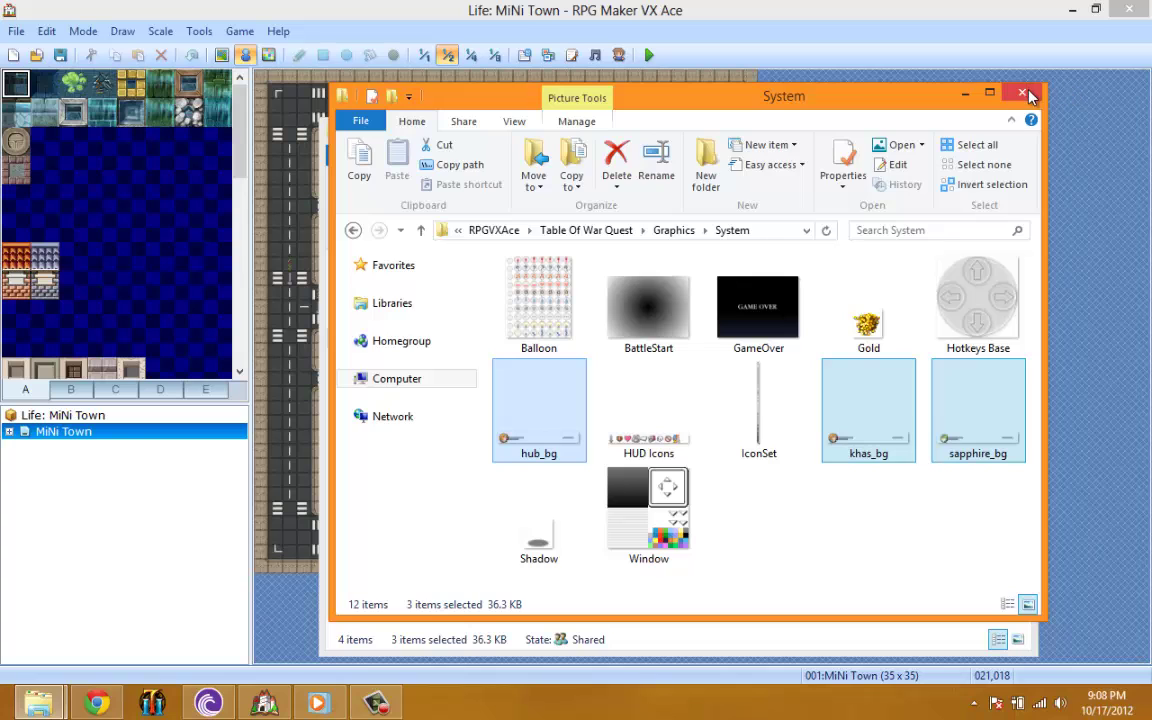
Close both System folder windows and save the Life: MiNi Town project
click(1027, 93)
click(1018, 115)
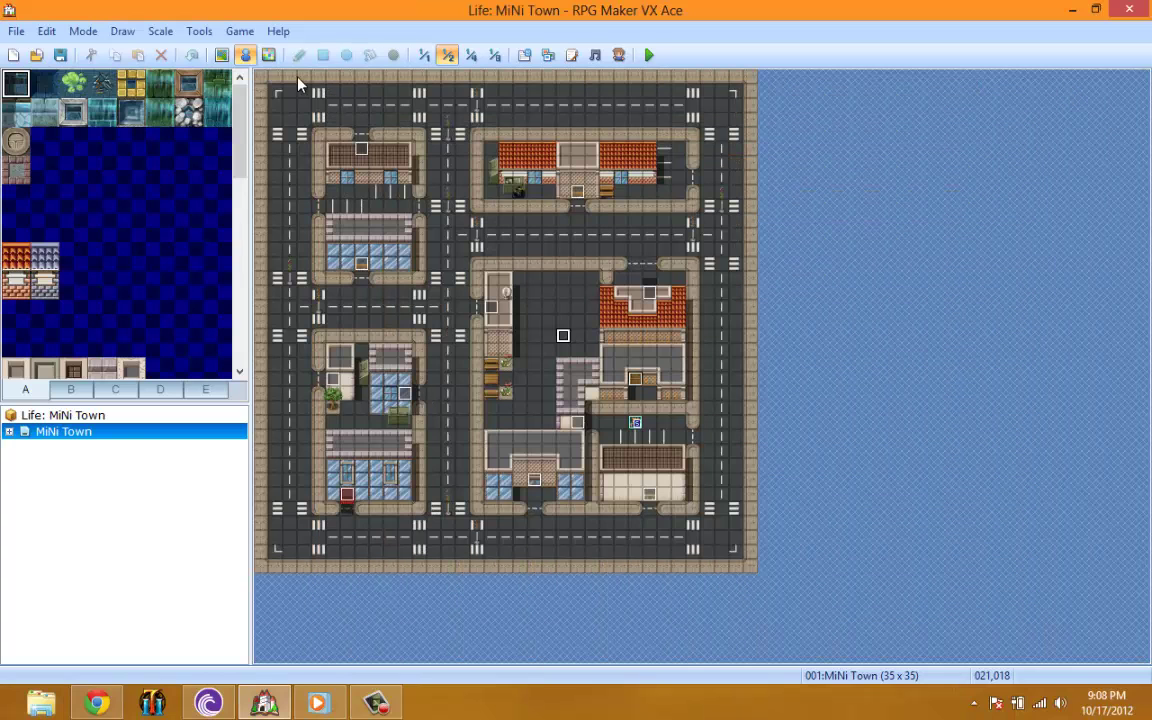
click(60, 55)
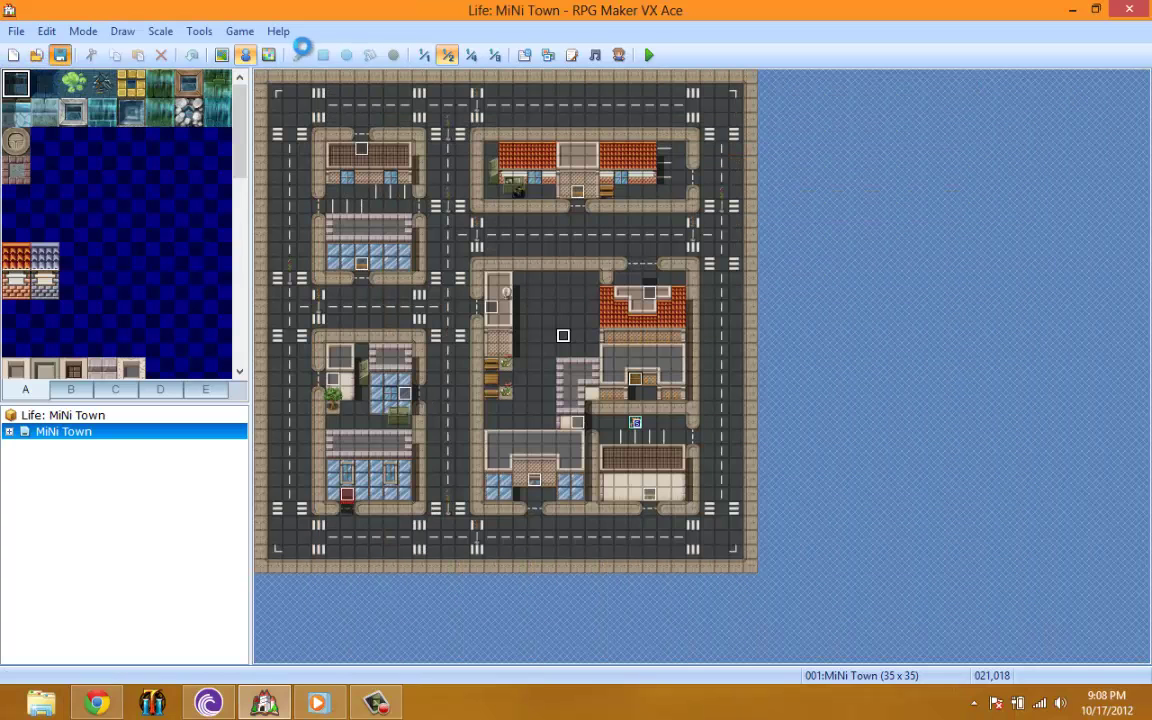
Open the project database, view the Weapons section and close the database
click(199, 31)
click(222, 52)
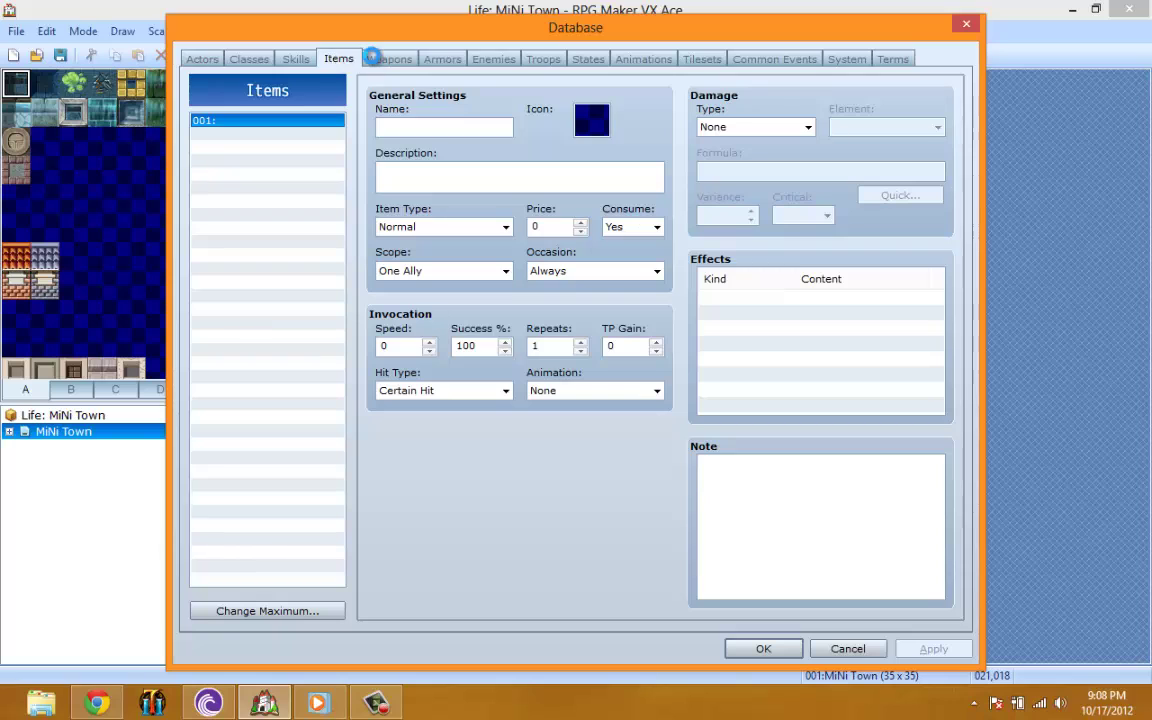
click(390, 59)
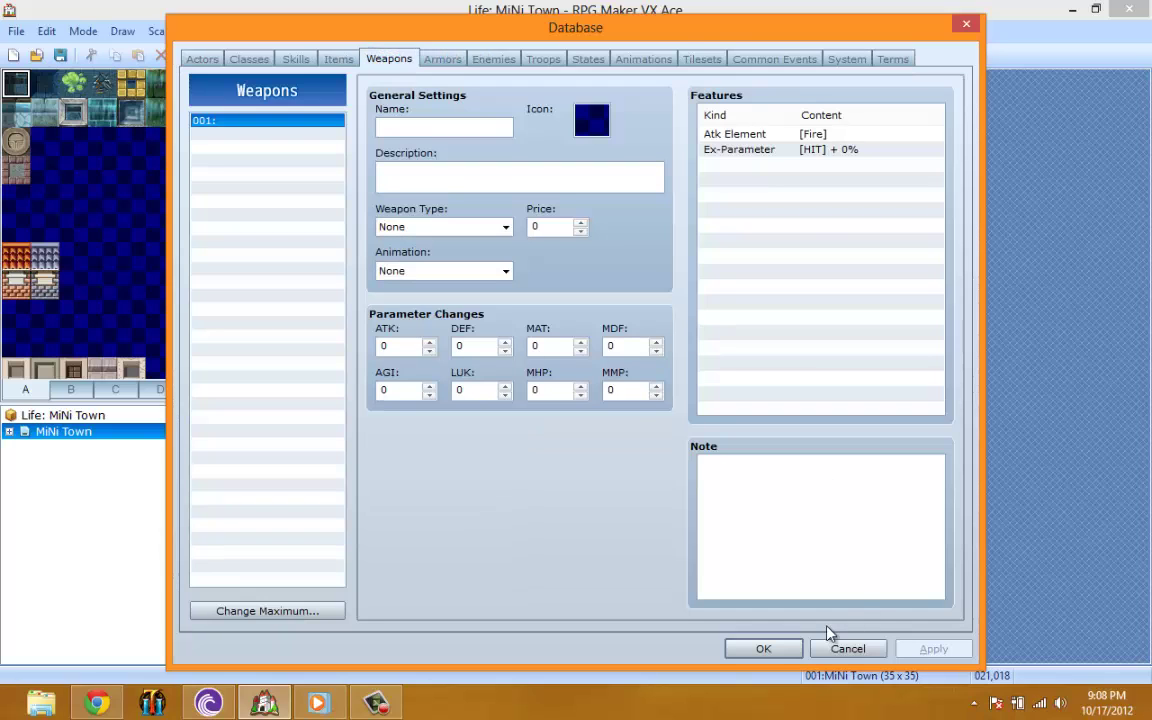
click(775, 650)
Find Adobe Photoshop CS6 among the Start screen's Picture Editor tiles and launch it
key(super)
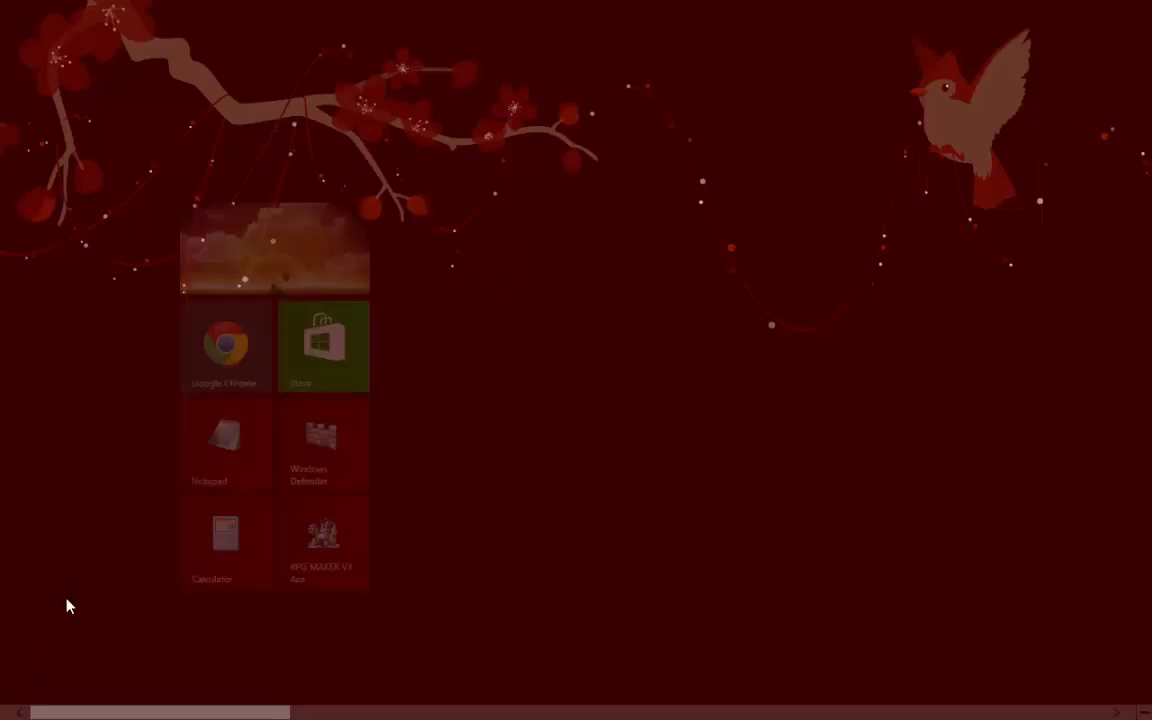
scroll(427, 710, down, 10)
scroll(600, 700, down, 4)
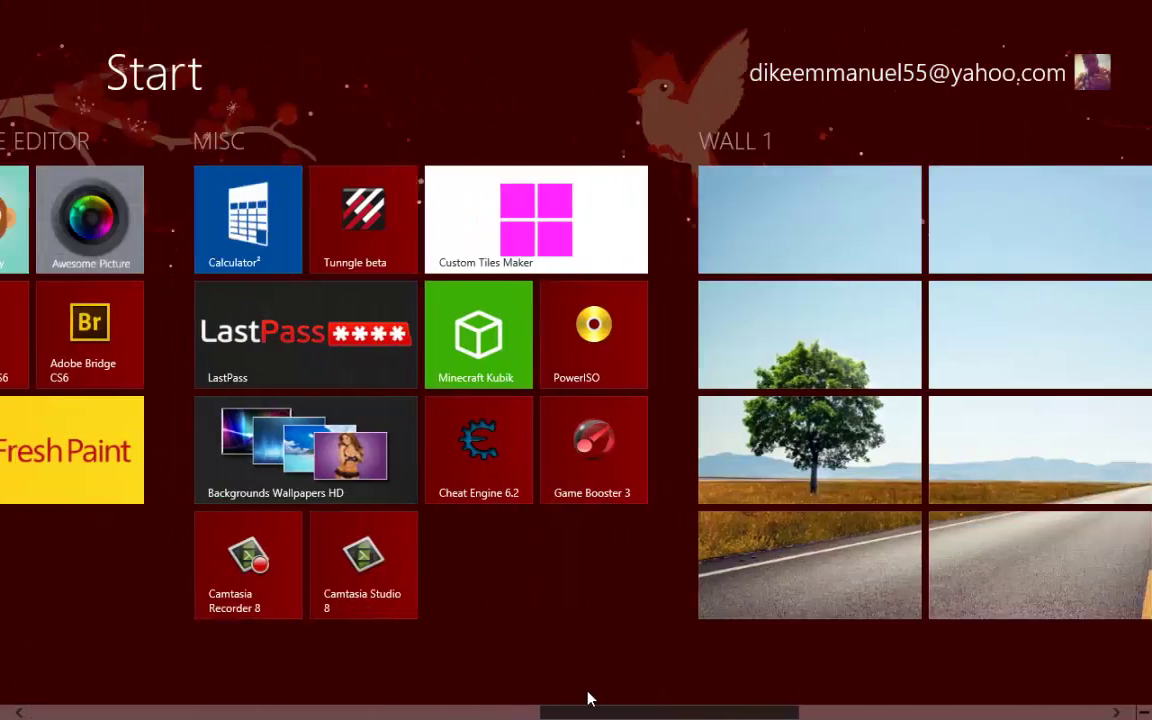
scroll(560, 697, up, 5)
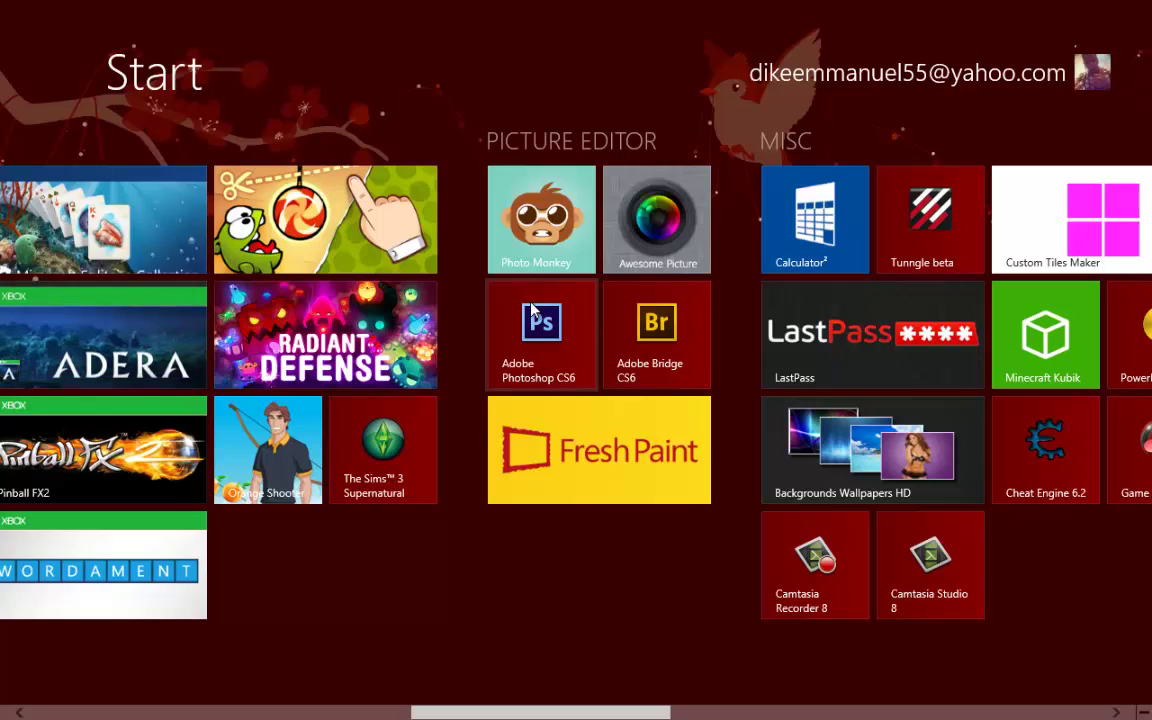
key(super)
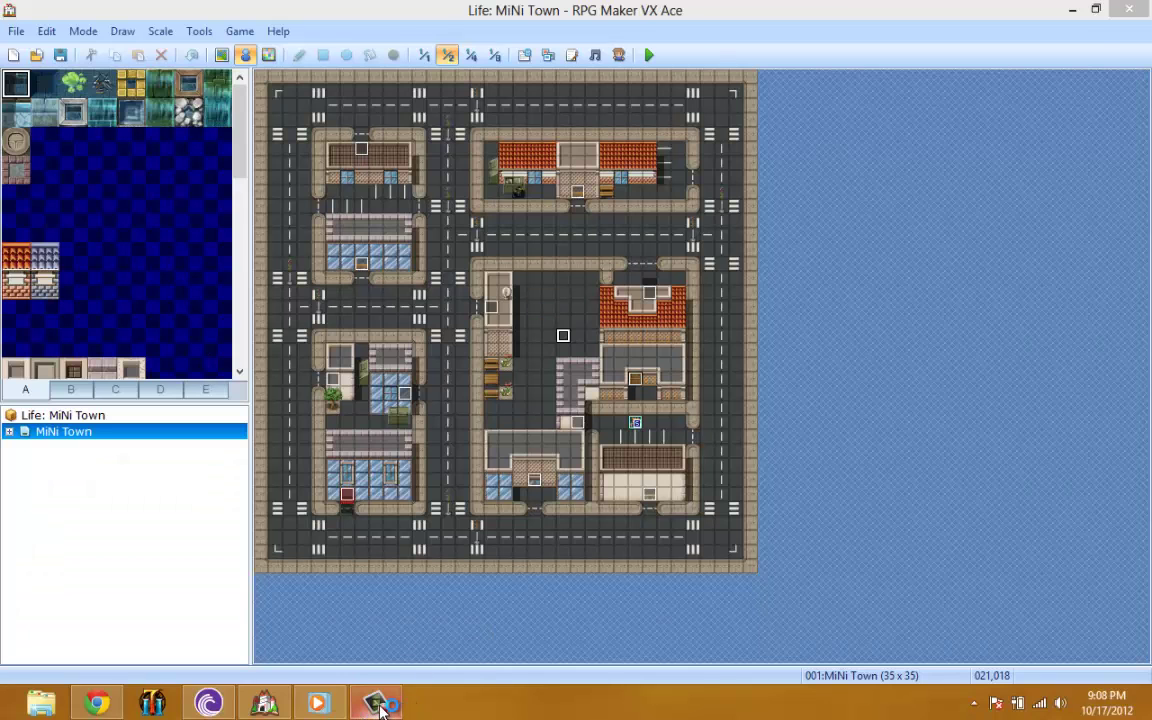
Minimize the RPG Maker VX Ace and Photoshop windows and bring up the Camtasia Recorder controls on the desktop
click(1072, 10)
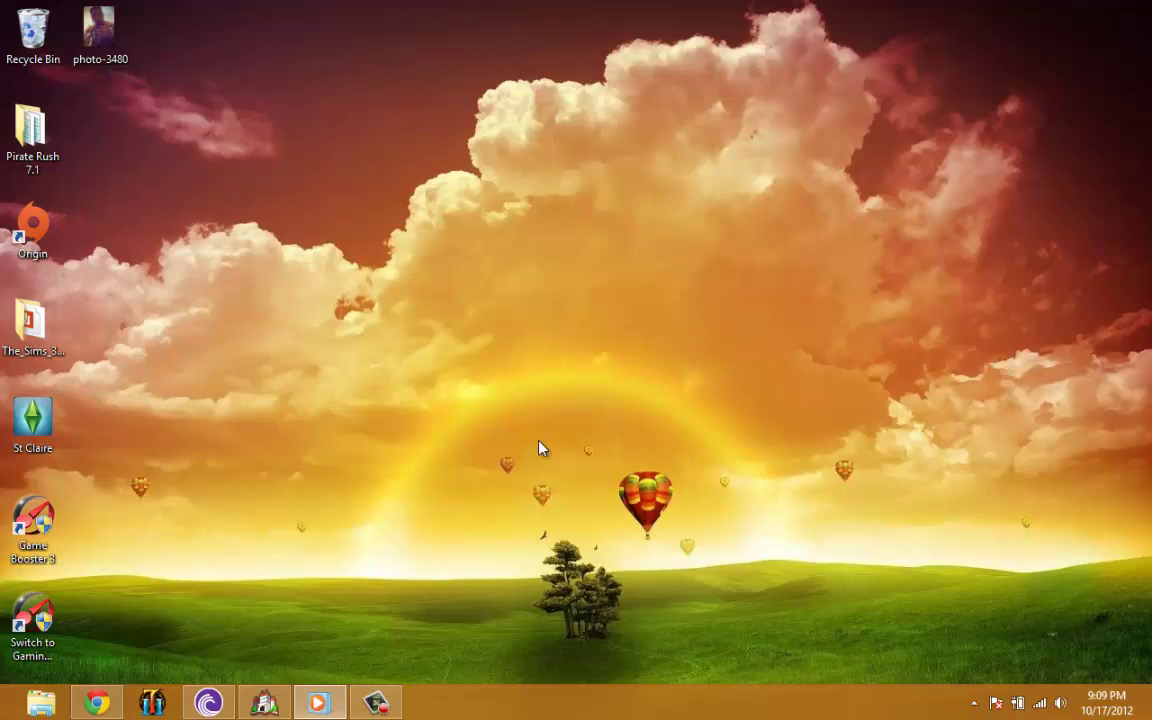
click(376, 703)
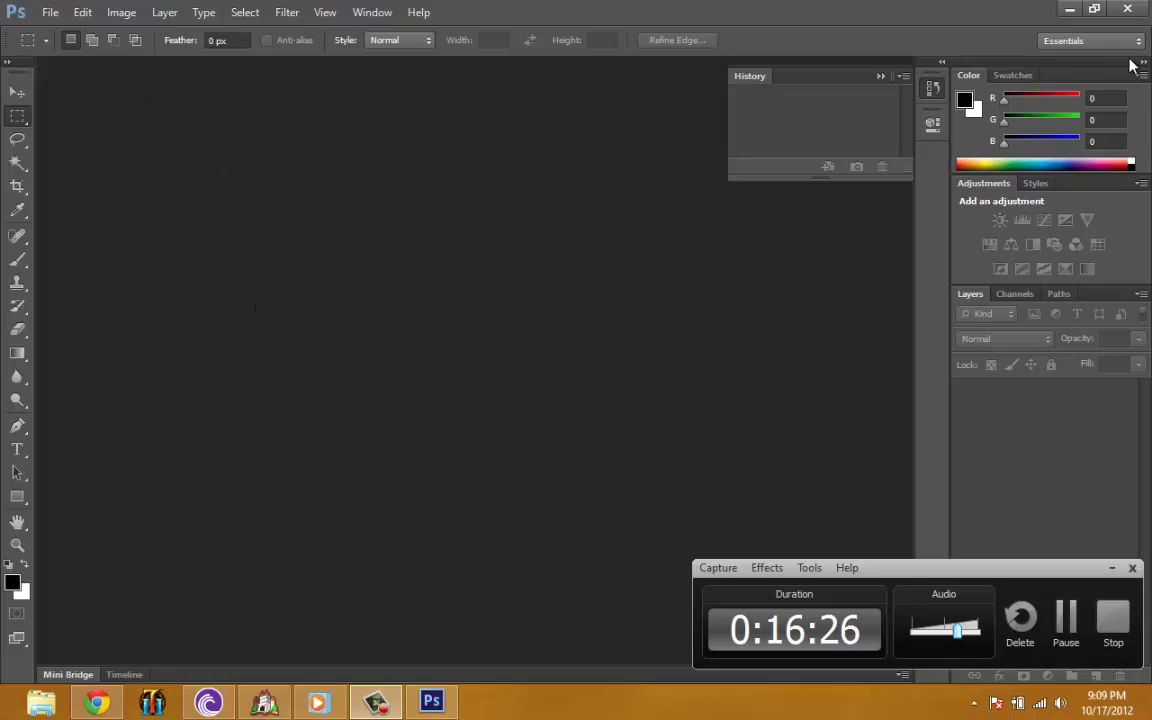
click(1071, 12)
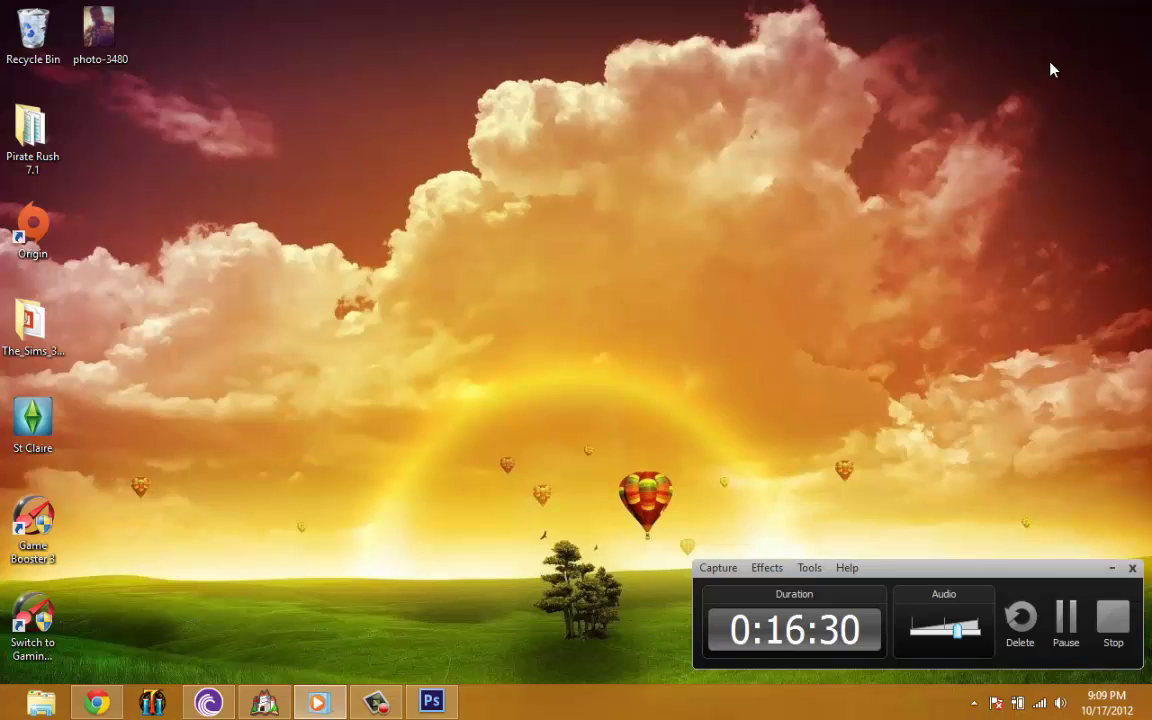